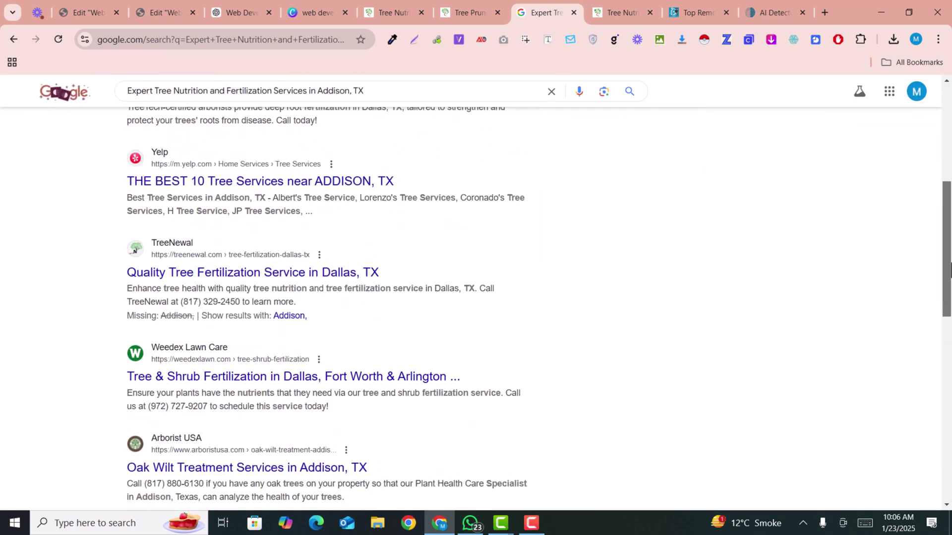
Skim the Addison Tree Pros tree pruning page, then switch to the ChatGPT Web Development conversation.
scroll(664, 296, "up", 2)
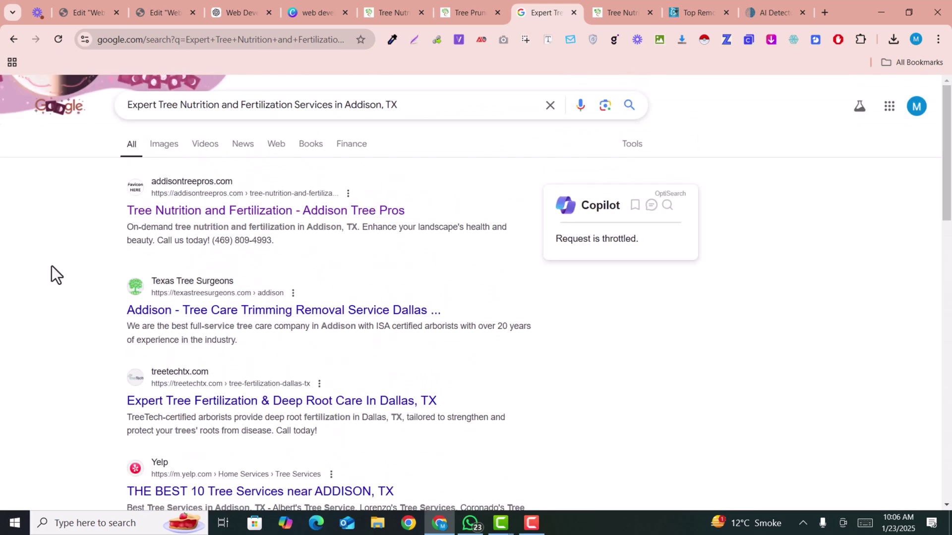
left_click(472, 4)
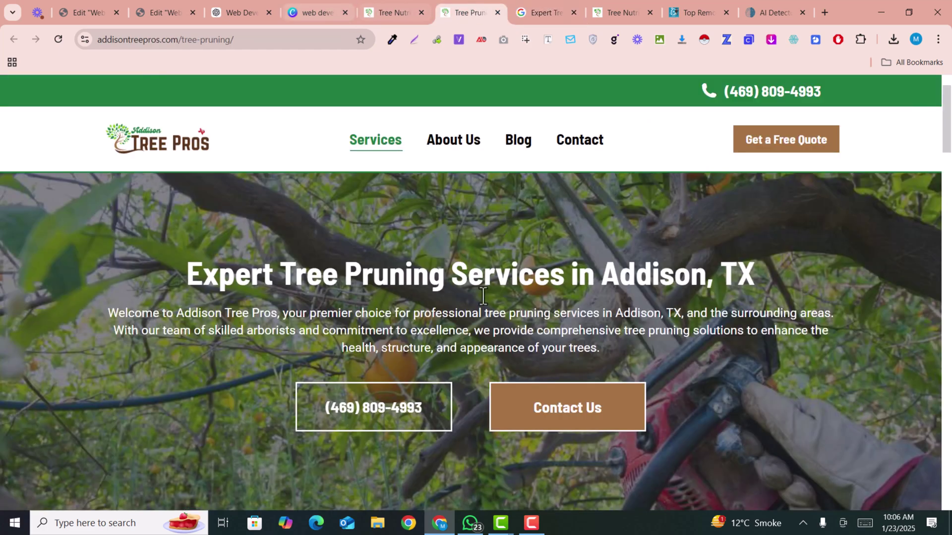
scroll(578, 335, "down", 12)
scroll(581, 336, "down", 6)
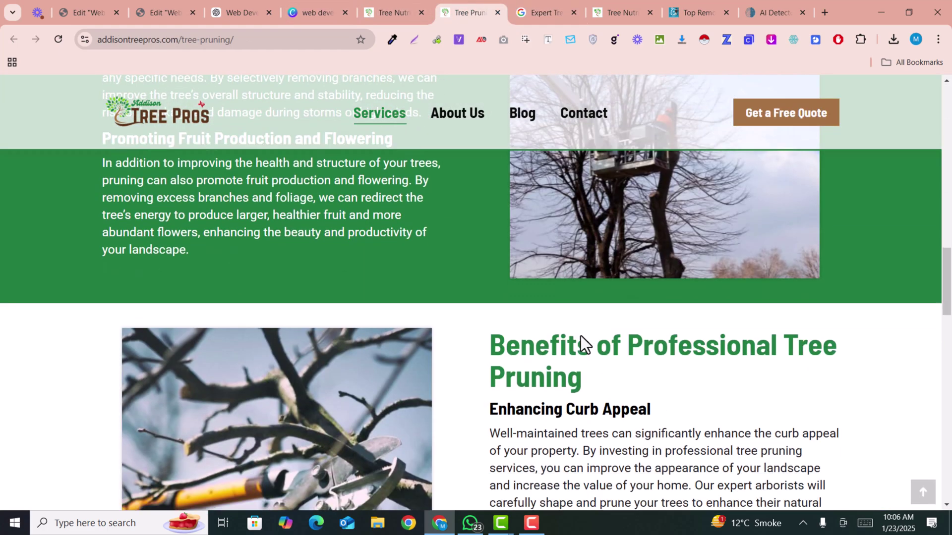
scroll(580, 337, "up", 10)
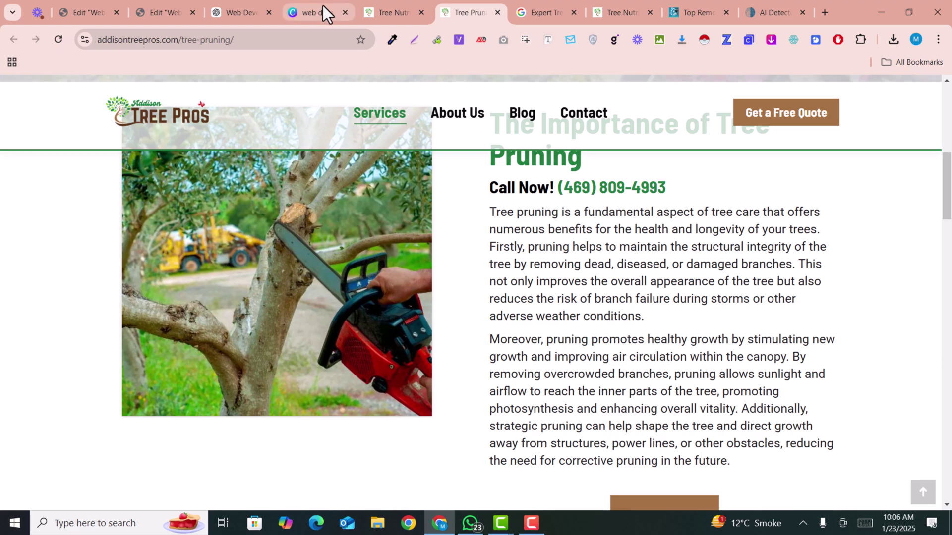
left_click(232, 6)
scroll(734, 203, "down", 10)
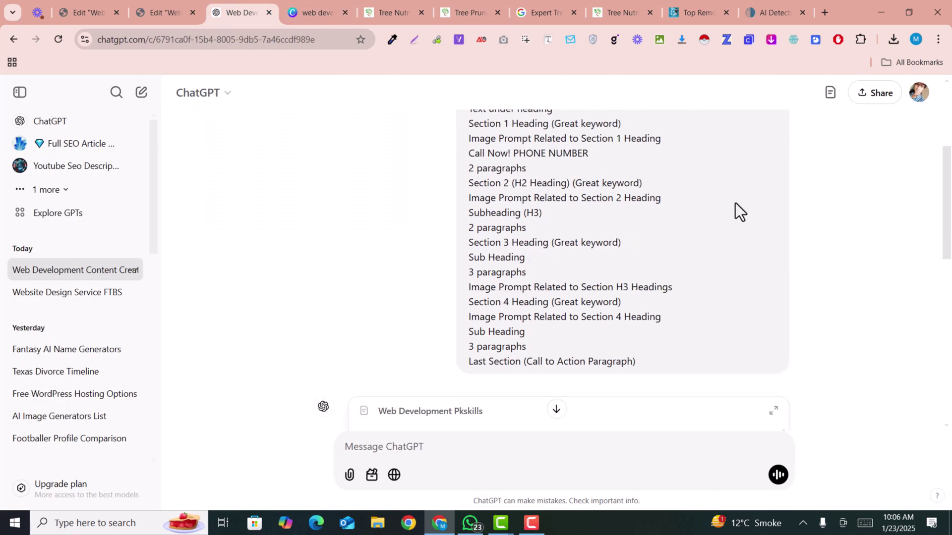
scroll(736, 203, "down", 5)
scroll(735, 204, "up", 5)
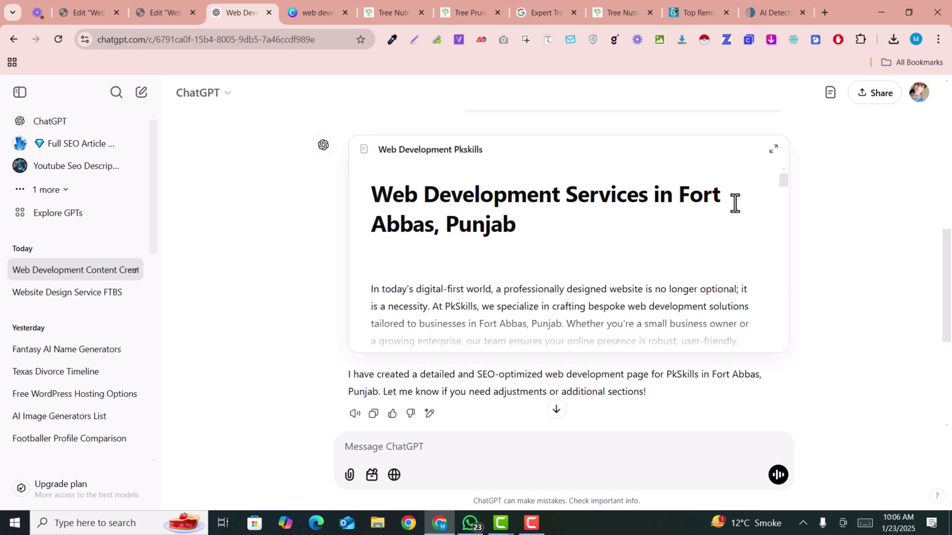
scroll(734, 203, "down", 10)
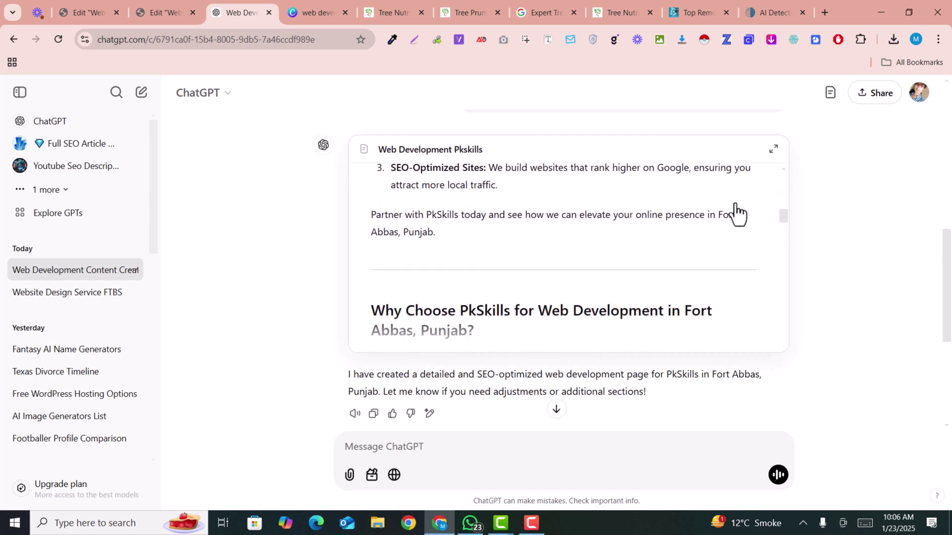
scroll(736, 213, "down", 15)
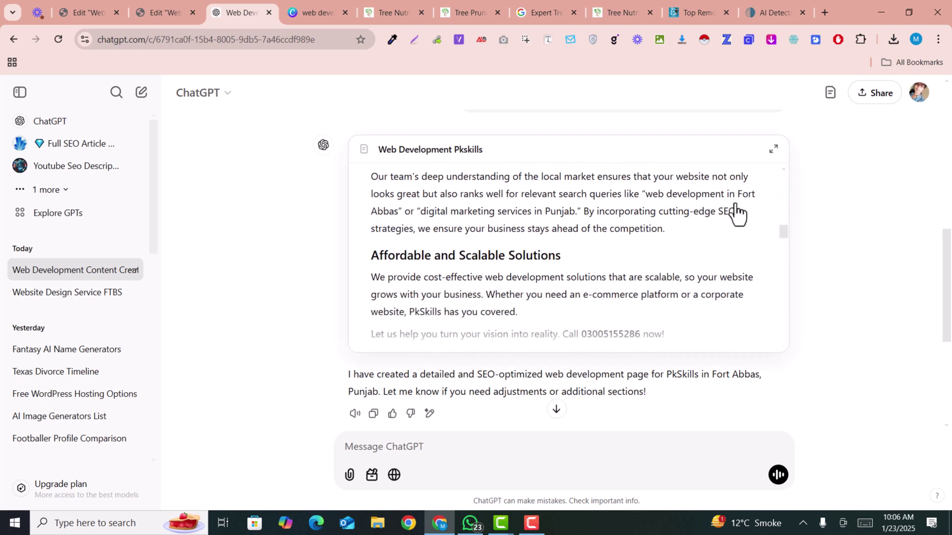
left_click(157, 4)
scroll(471, 228, "down", 5)
scroll(471, 228, "up", 7)
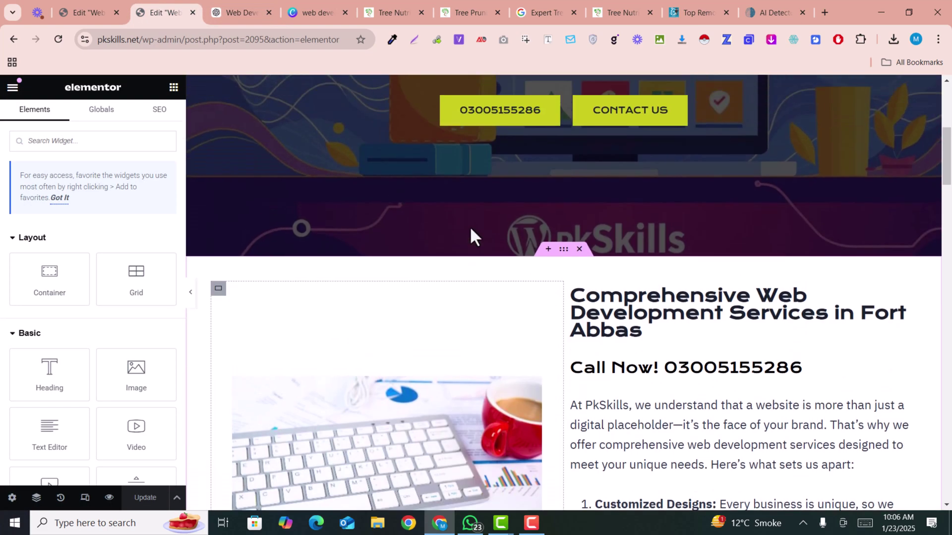
scroll(469, 226, "up", 6)
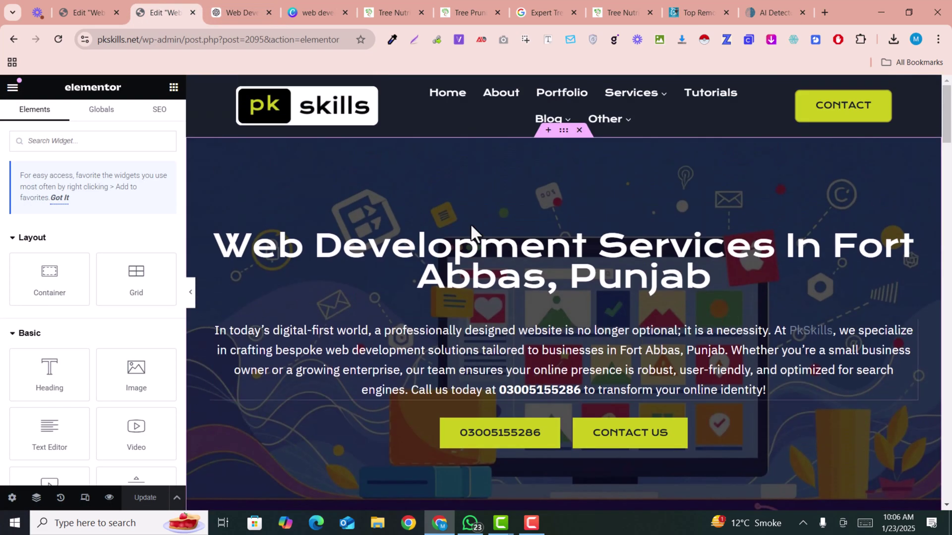
scroll(471, 226, "down", 12)
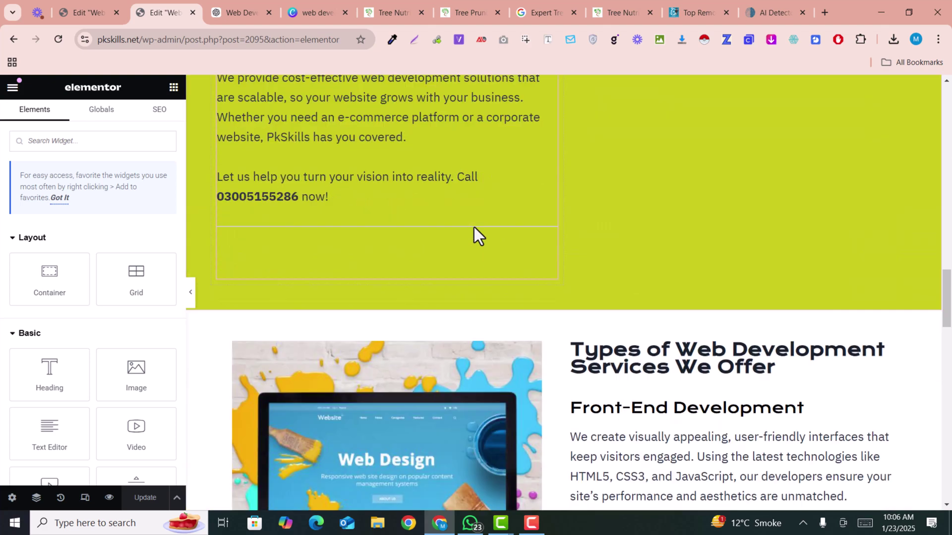
scroll(473, 233, "down", 6)
left_click(237, 11)
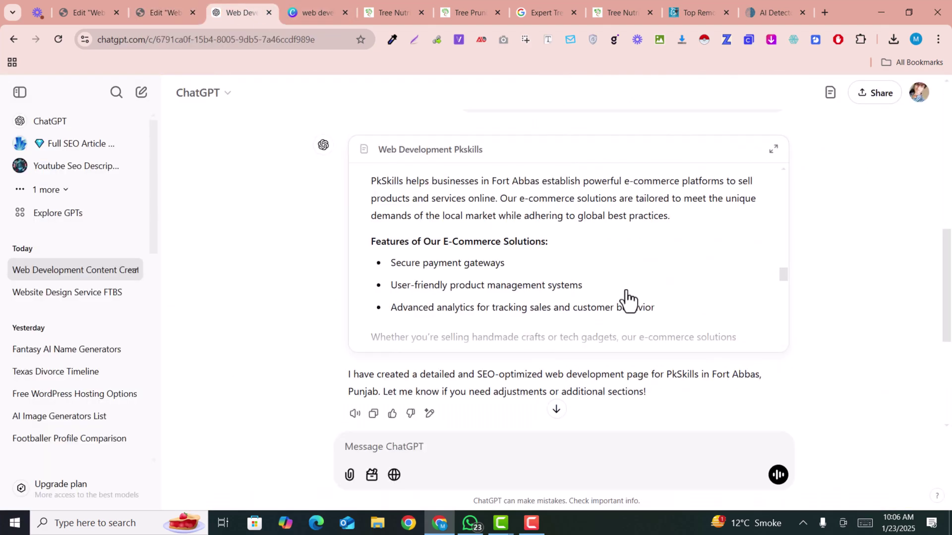
scroll(627, 300, "down", 10)
scroll(582, 374, "down", 5)
triple_click(547, 327)
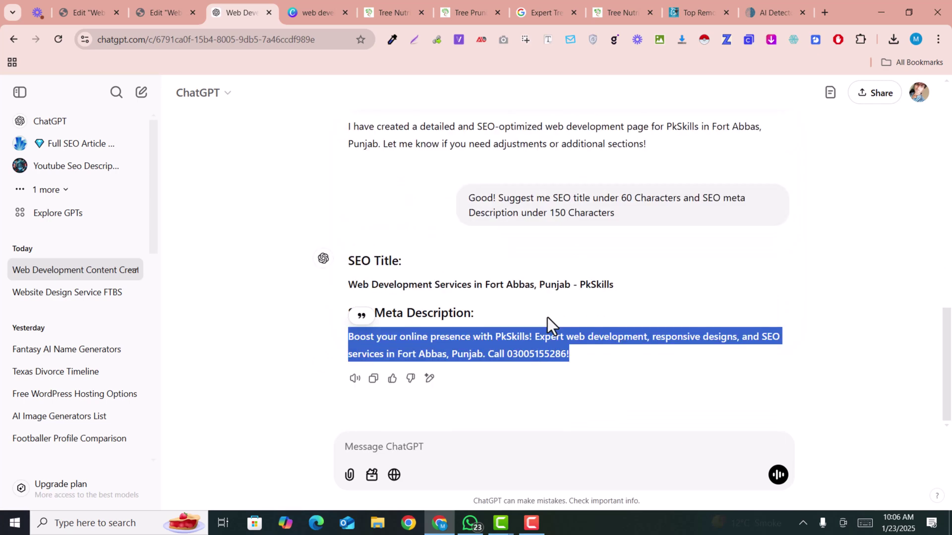
scroll(446, 259, "up", 6)
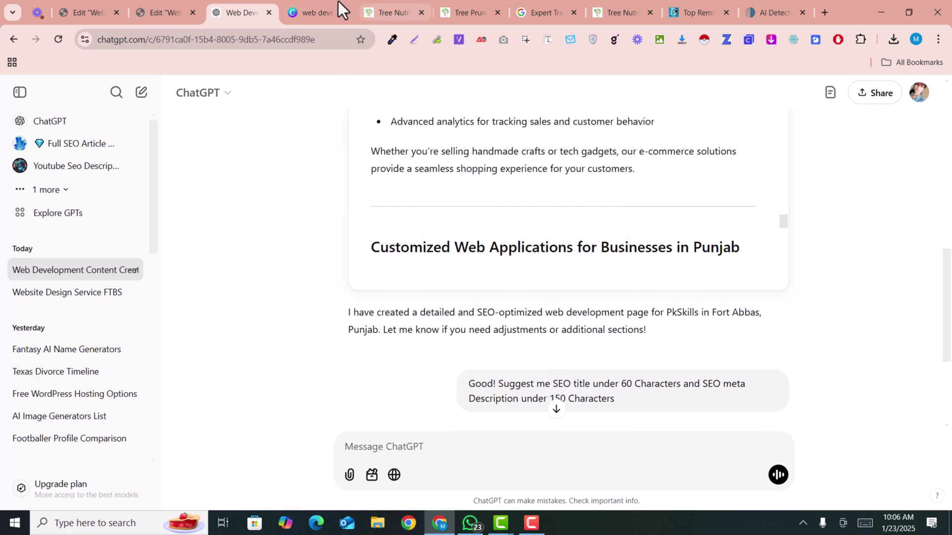
Glance at the tree nutrition page, then scroll the 'Expert Tree Nutrition and Fertilization Services in Addison, TX' results.
left_click(403, 1)
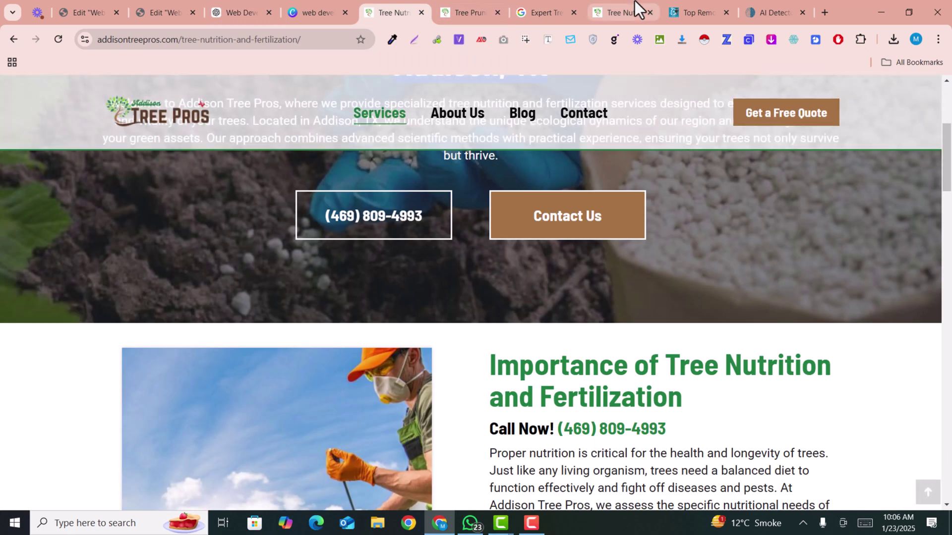
left_click(541, 1)
scroll(267, 290, "down", 3)
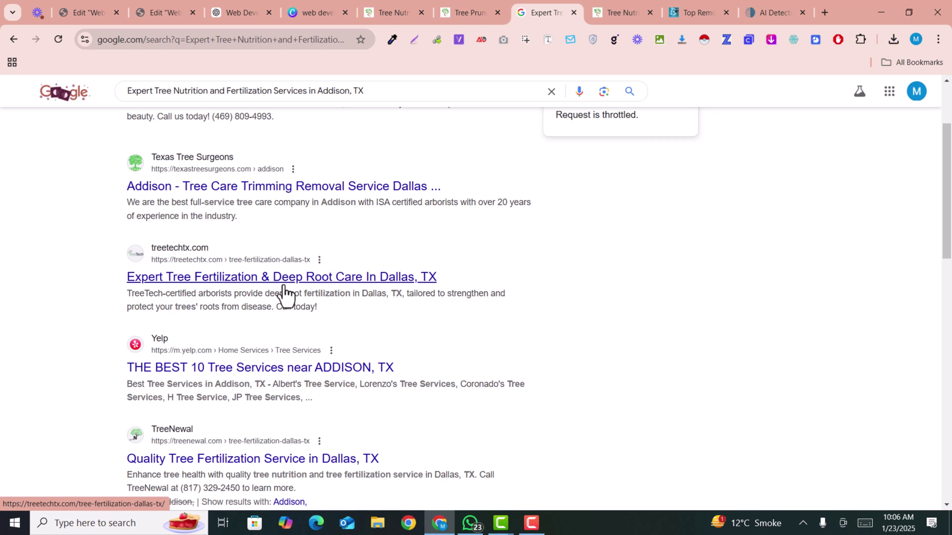
scroll(461, 178, "up", 3)
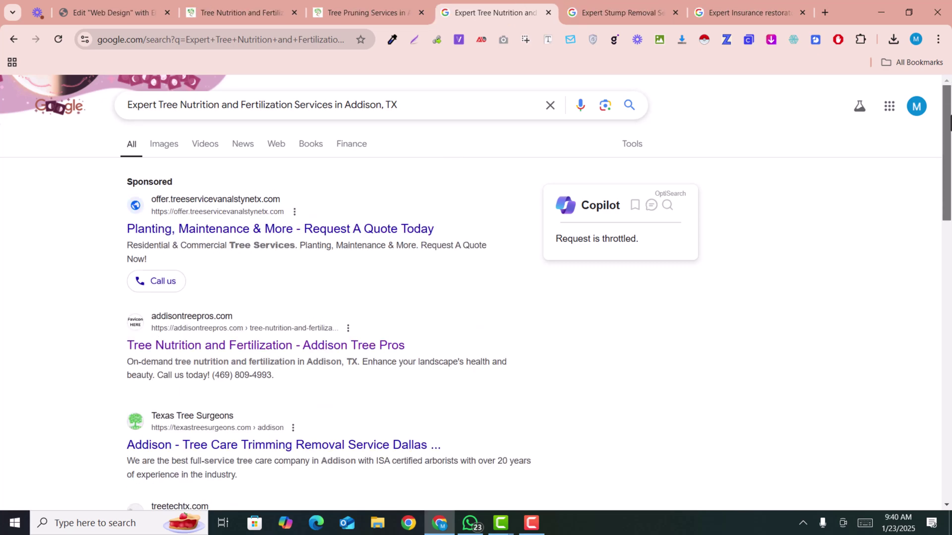
Scroll through the Expert Tree Nutrition search results for Addison, TX.
scroll(539, 307, "down", 4)
scroll(421, 120, "up", 4)
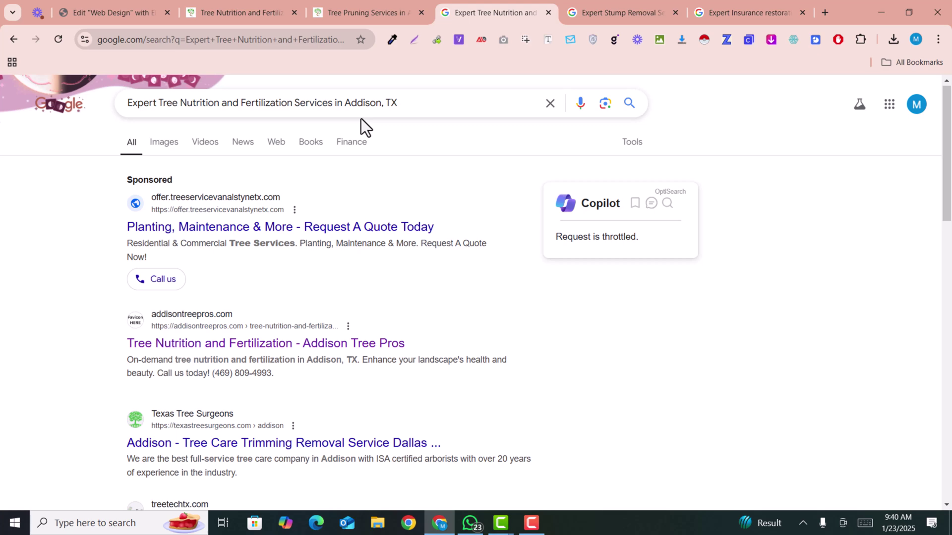
scroll(790, 168, "down", 3)
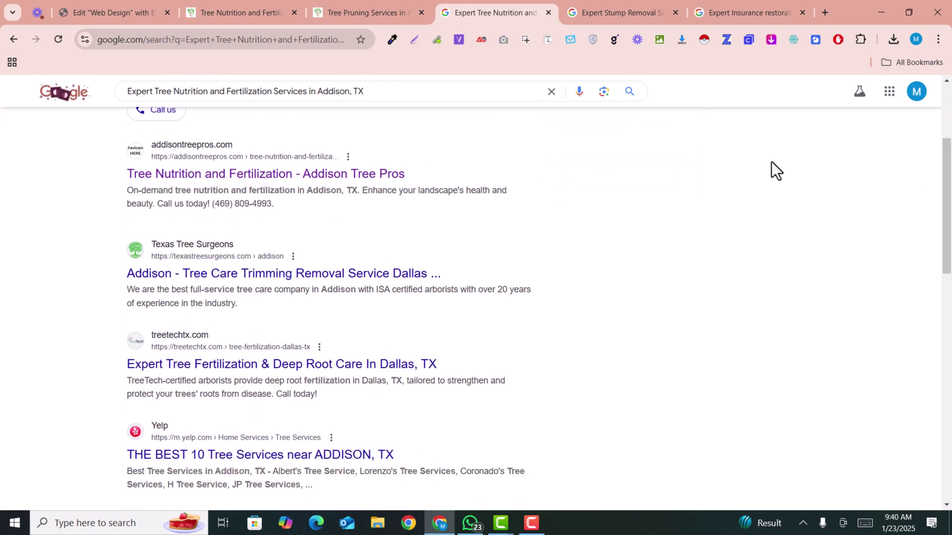
scroll(600, 171, "down", 1)
scroll(600, 172, "up", 2)
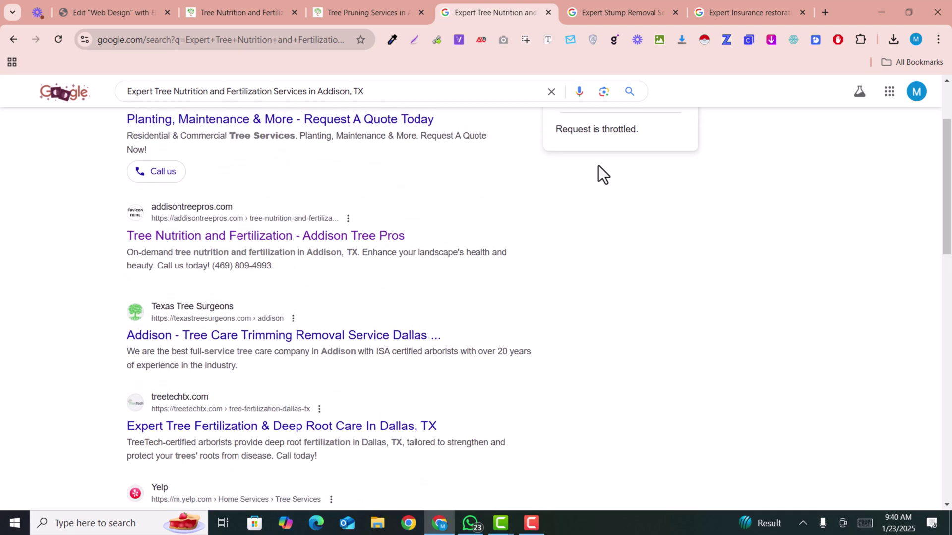
scroll(442, 201, "up", 2)
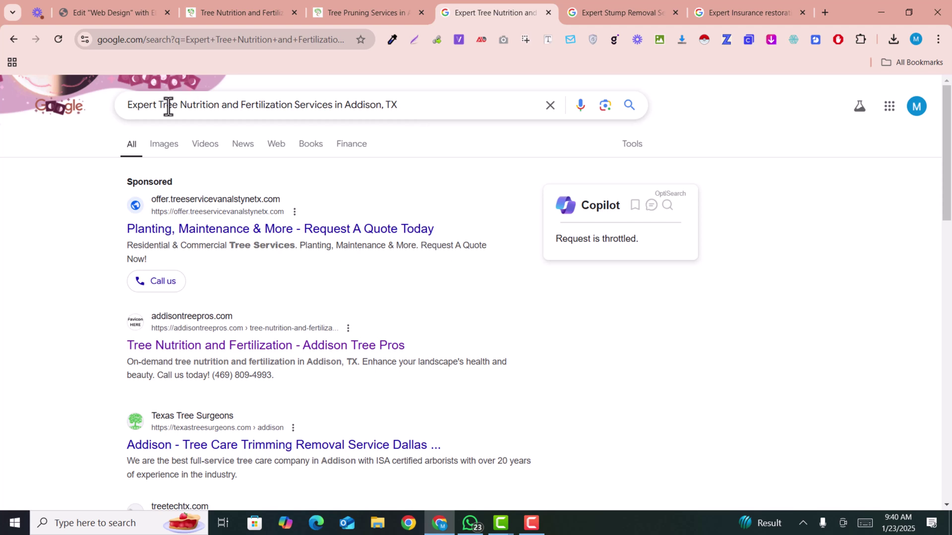
Re-enter the Addison tree nutrition query and open the top Addison Tree Pros result in a new tab.
triple_click(381, 111)
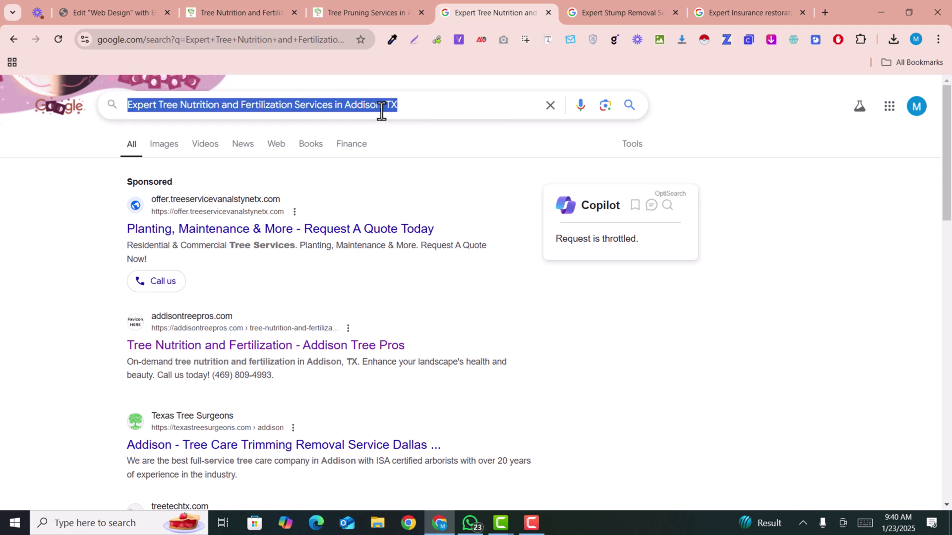
left_click(426, 99)
triple_click(425, 99)
key("ctrl+c")
key("BackSpace")
key("ctrl+v")
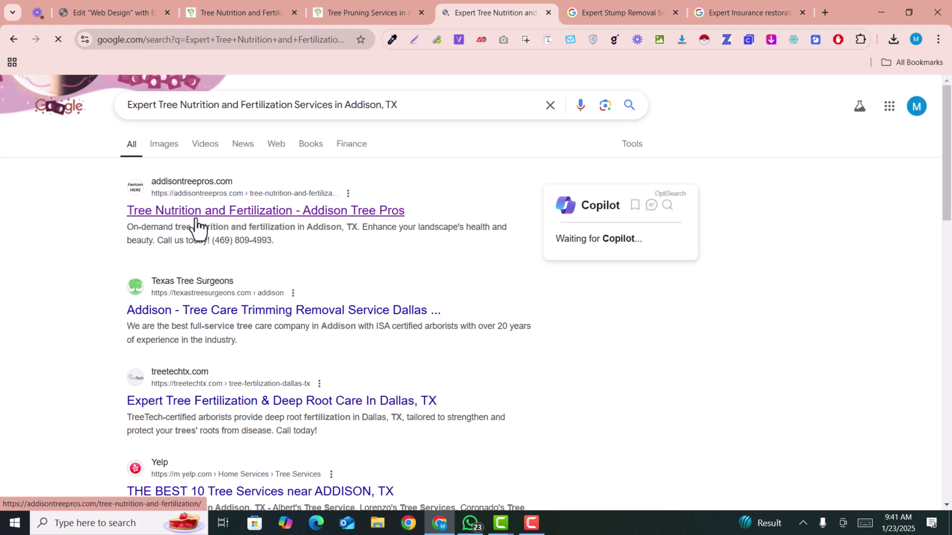
right_click(221, 226)
left_click(247, 236)
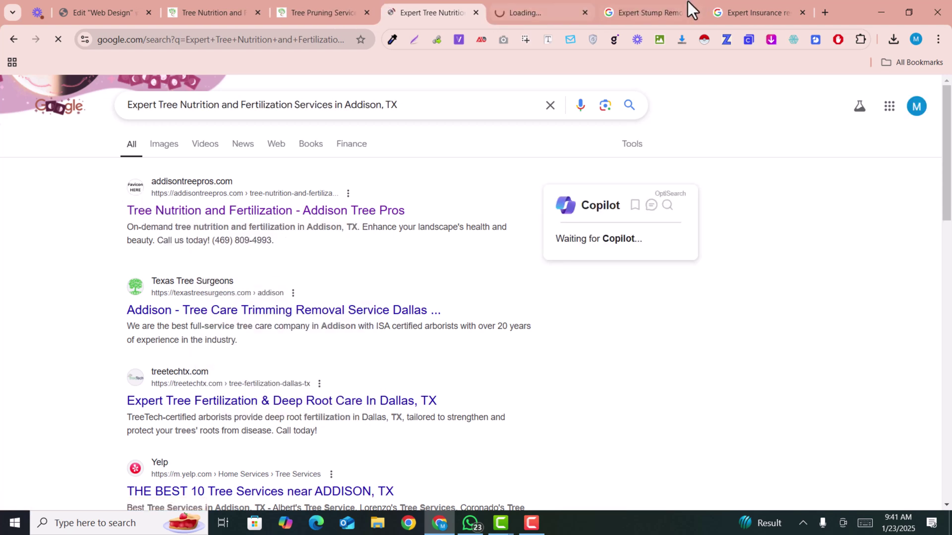
Skim the Addison Tree Pros Tree Nutrition and Fertilization page, then return to the Expert Stump Removal results.
left_click(561, 1)
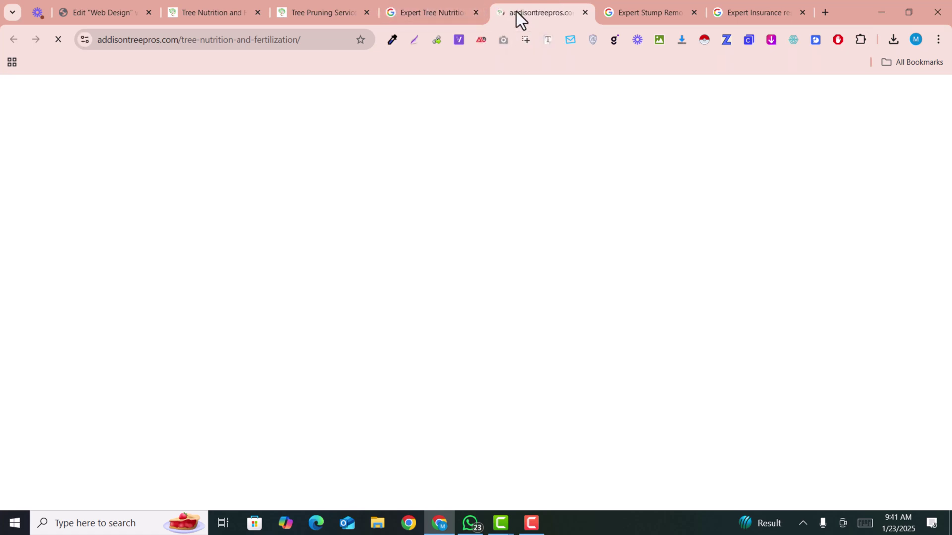
mouse_move(436, 4)
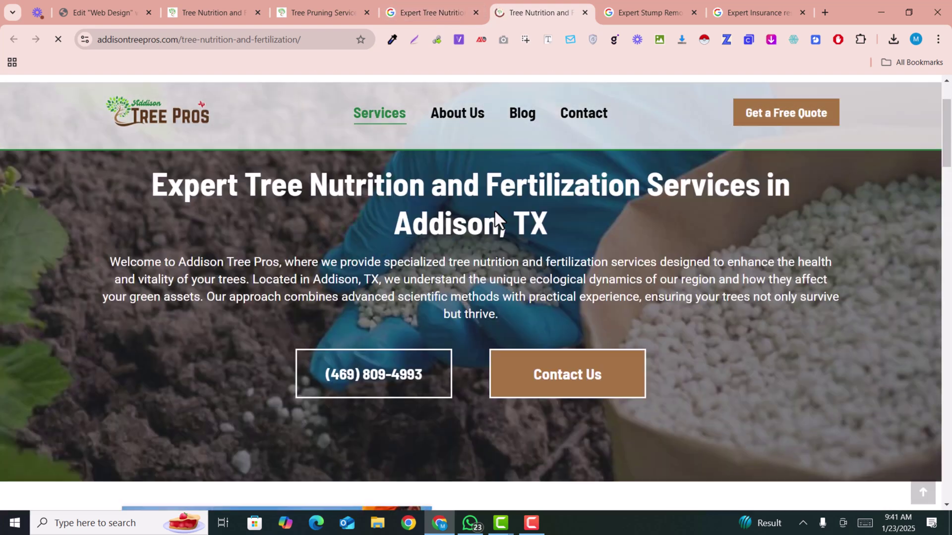
scroll(495, 210, "down", 20)
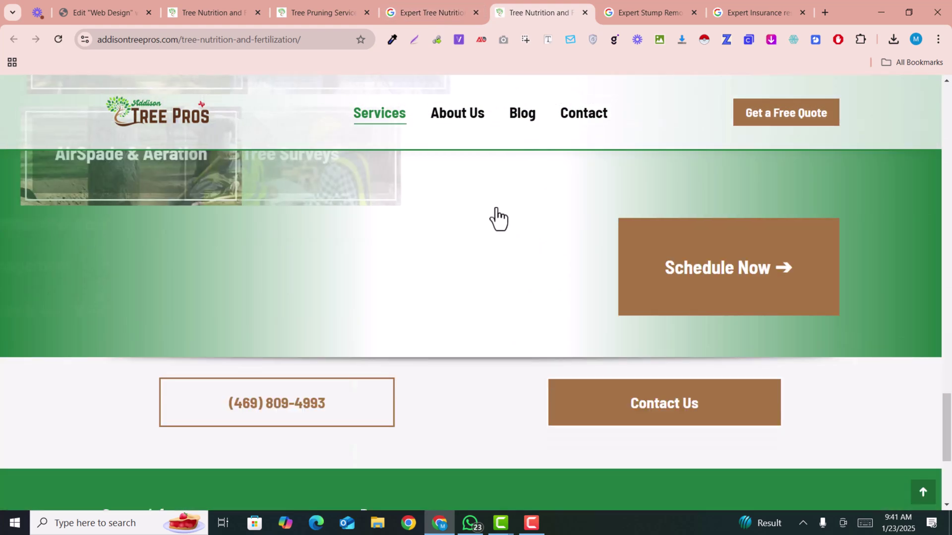
scroll(495, 209, "up", 20)
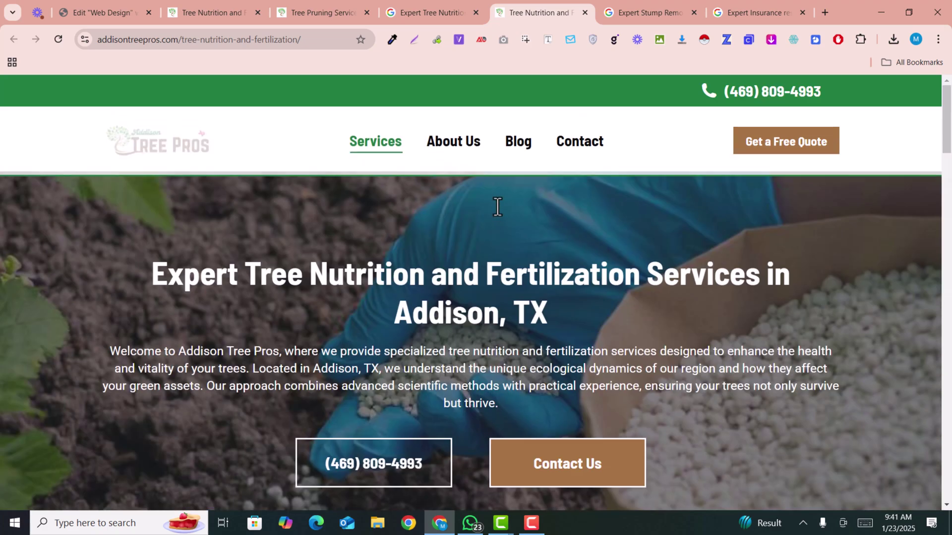
left_click(650, 2)
Scroll the stump removal results and open the Addison Stump Removal listing in a new tab.
scroll(384, 288, "up", 2)
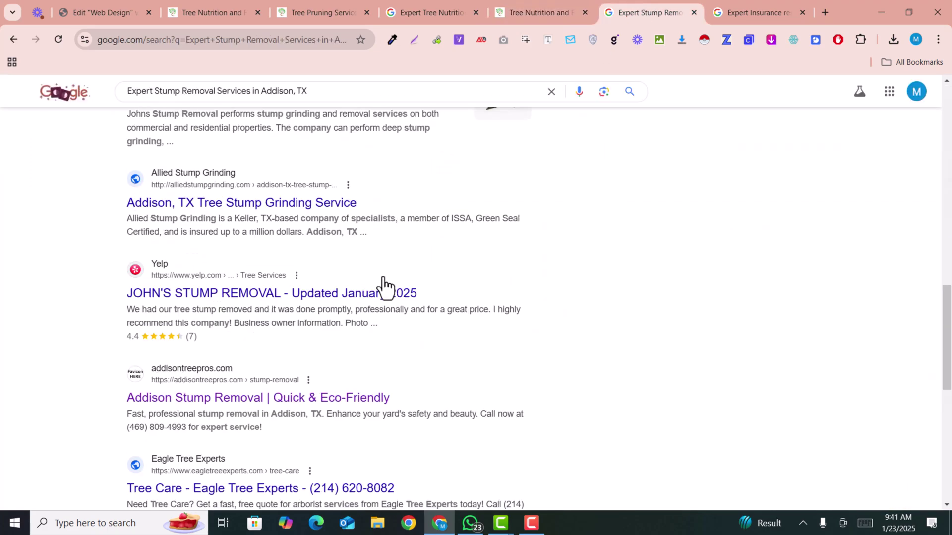
scroll(384, 287, "up", 8)
left_click_drag(307, 91, 123, 101)
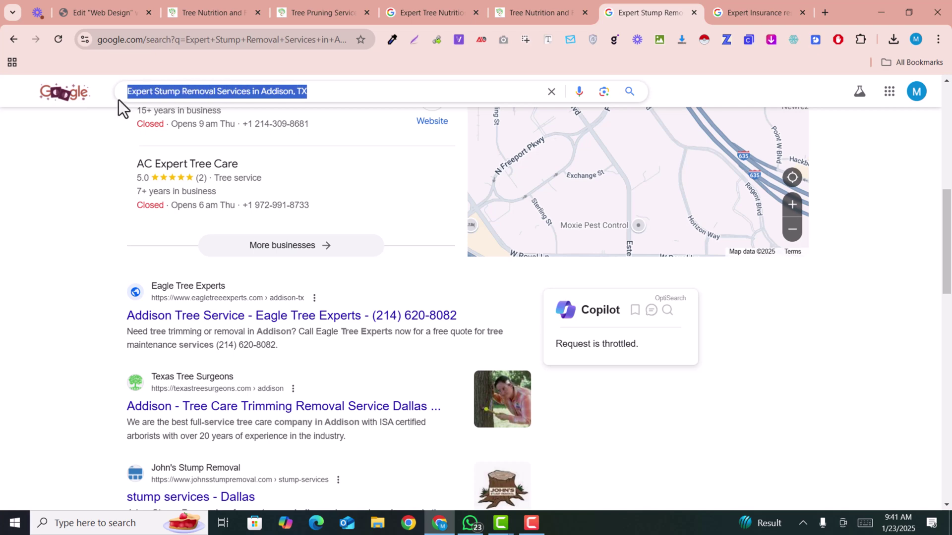
left_click(377, 87)
left_click(375, 87)
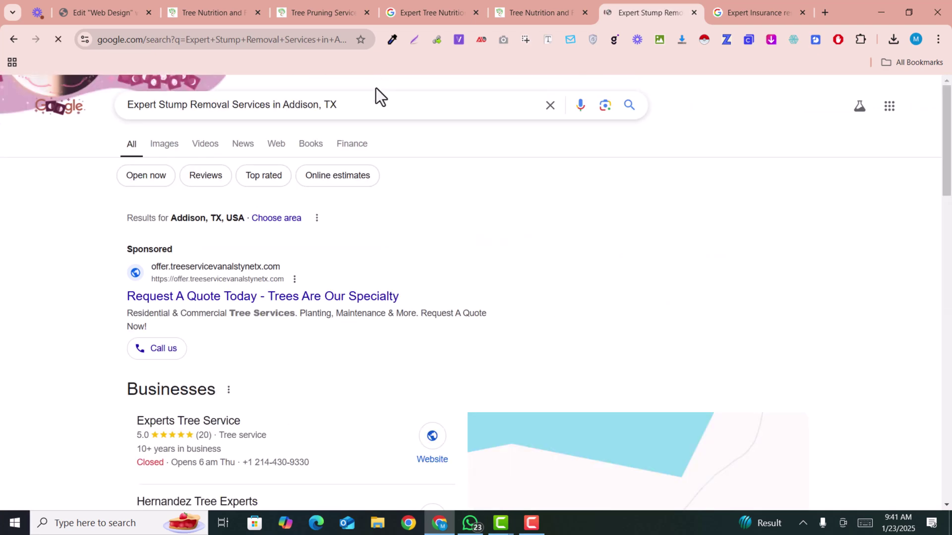
scroll(406, 143, "down", 10)
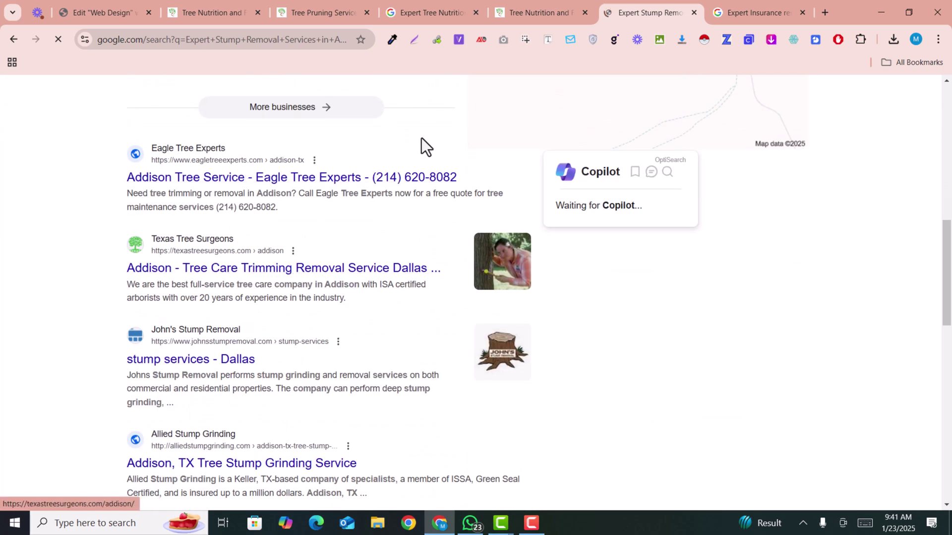
scroll(419, 154, "down", 3)
scroll(422, 158, "down", 6)
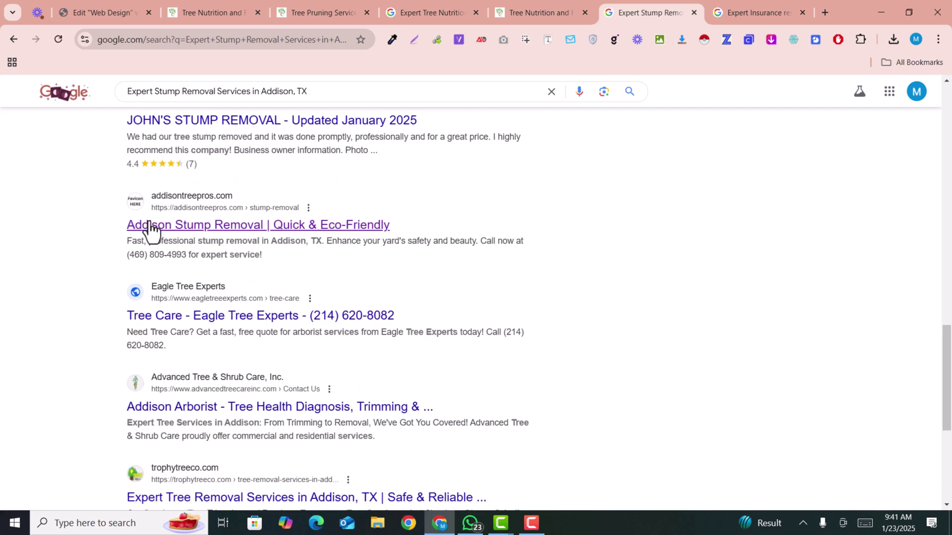
right_click(266, 226)
left_click(294, 233)
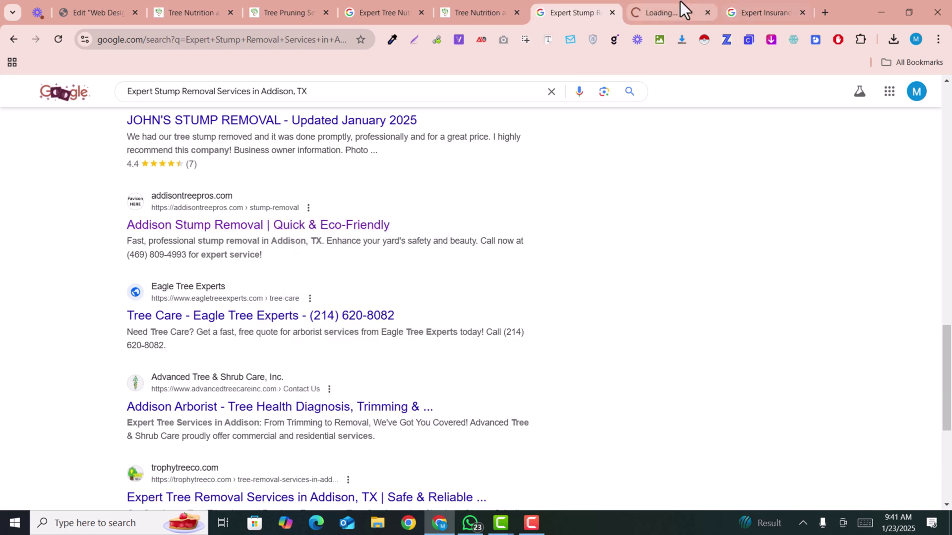
Move the stump removal tab left, skim the page, then jump to the Terrell, Tx insurance restoration results.
left_click_drag(680, 4, 573, 7)
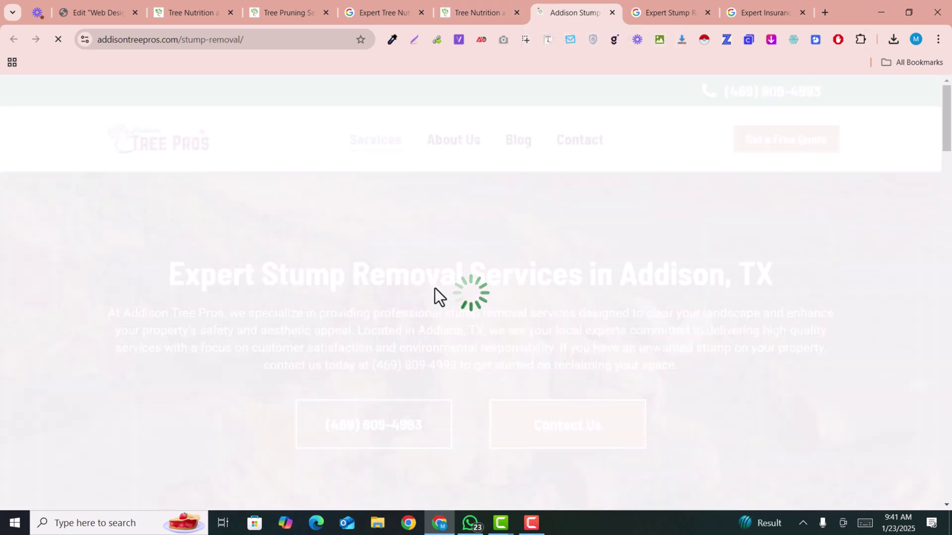
scroll(450, 283, "down", 10)
scroll(453, 283, "down", 10)
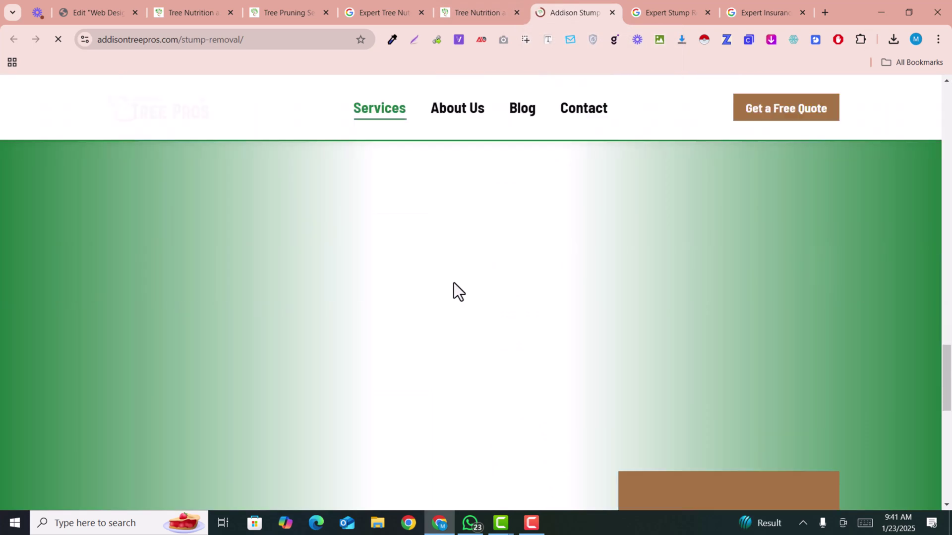
key("ctrl+9")
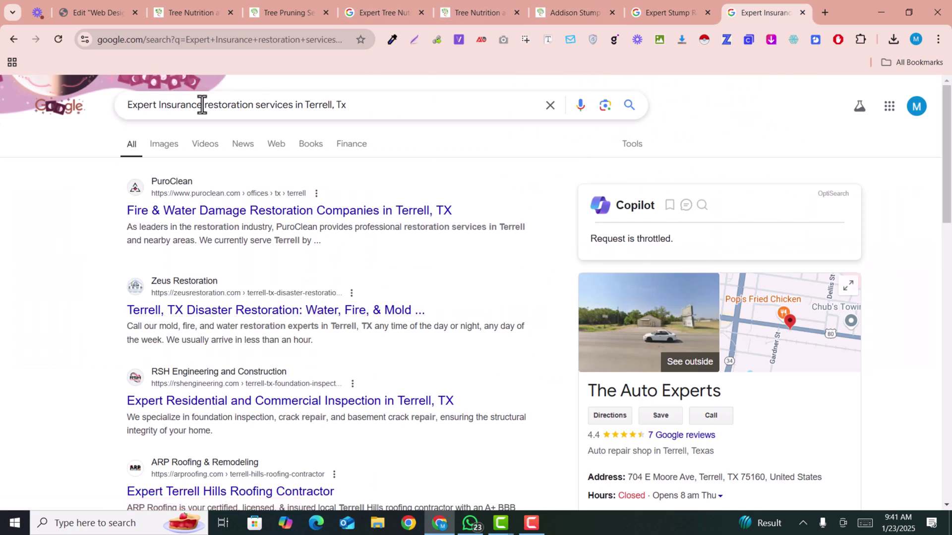
Scroll the Terrell, Tx insurance restoration results and bring up link options for Moore Dynamic Roofing's INSURANCE CLAIM SPECIALIST.
left_click_drag(341, 106, 134, 108)
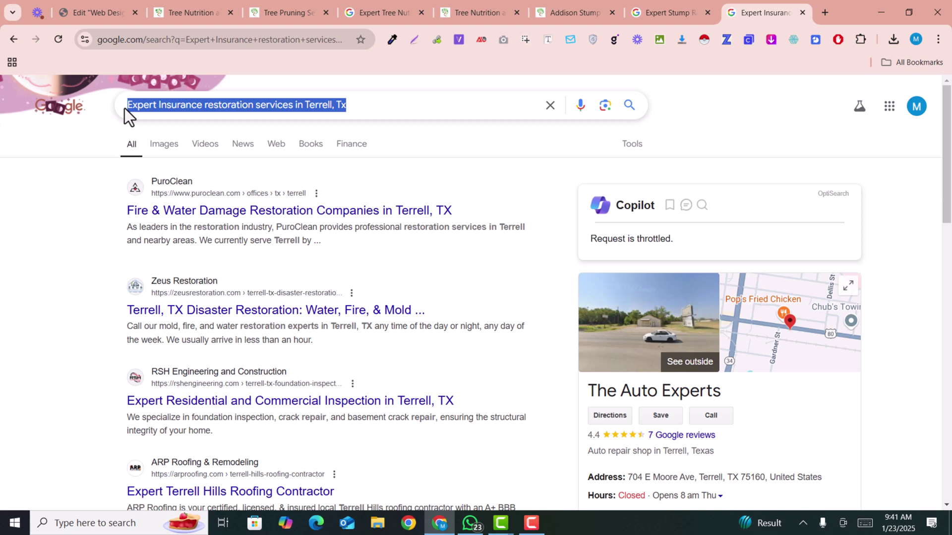
double_click(356, 111)
left_click(9, 293)
scroll(18, 252, "down", 2)
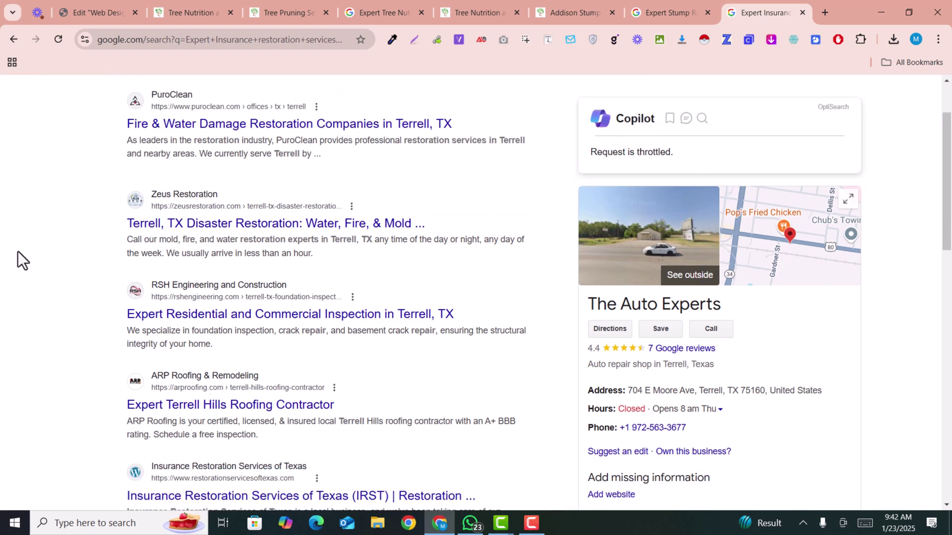
scroll(146, 240, "down", 5)
left_click(356, 94)
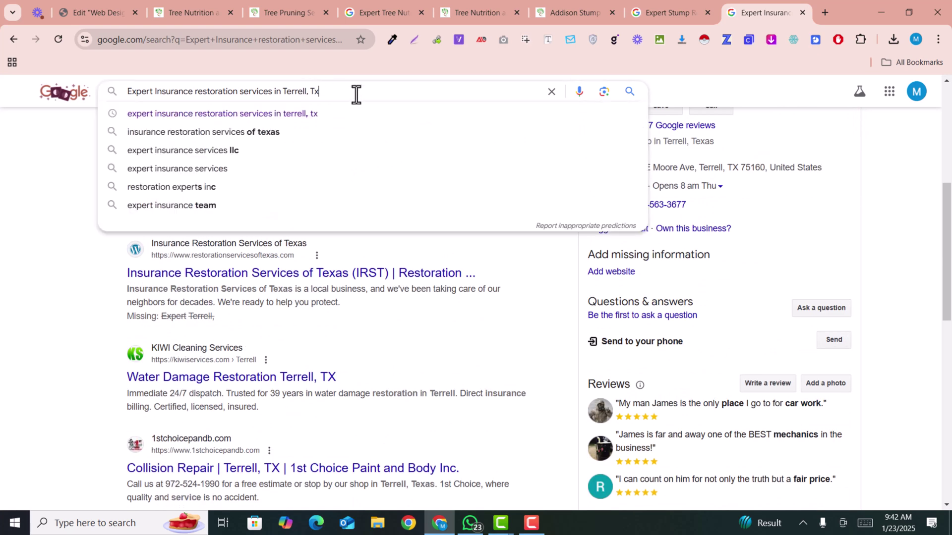
left_click(16, 335)
scroll(50, 328, "up", 2)
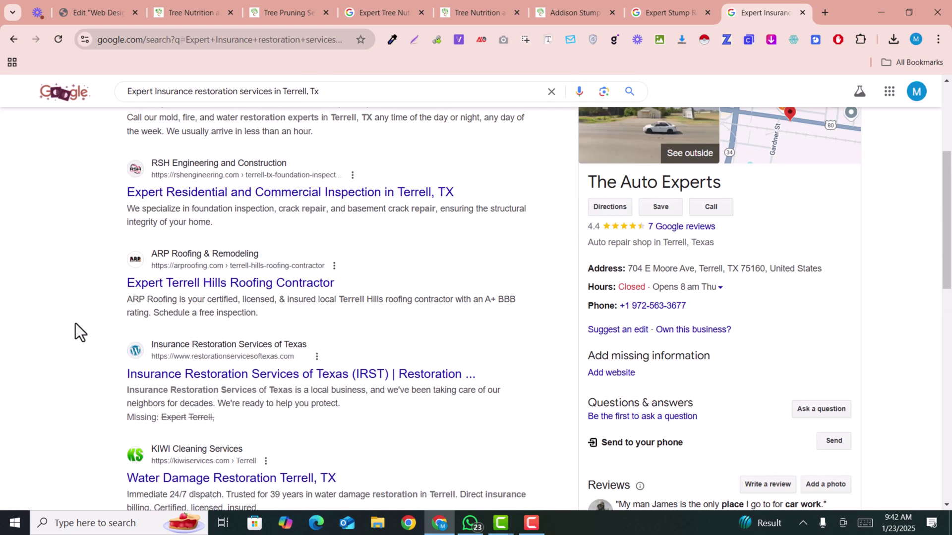
scroll(49, 156, "down", 8)
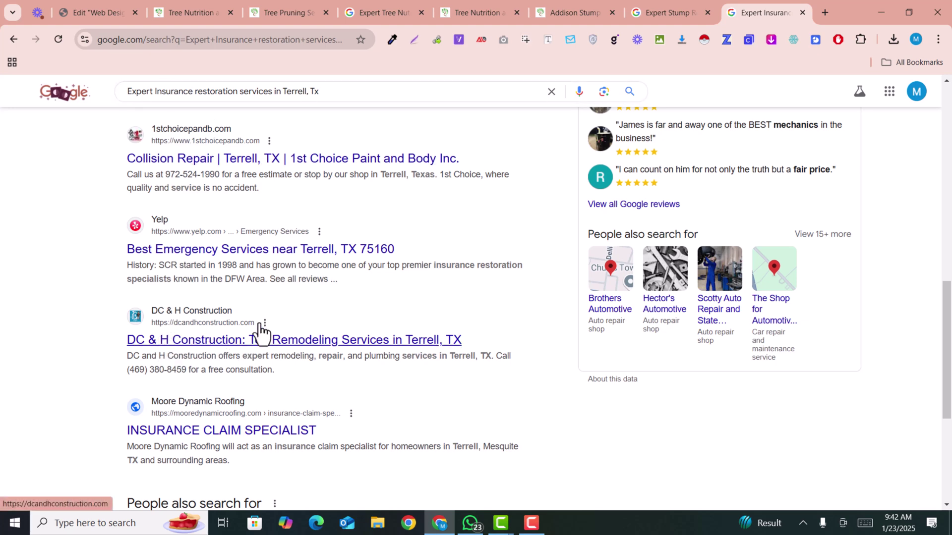
scroll(248, 354, "down", 5)
scroll(249, 387, "up", 4)
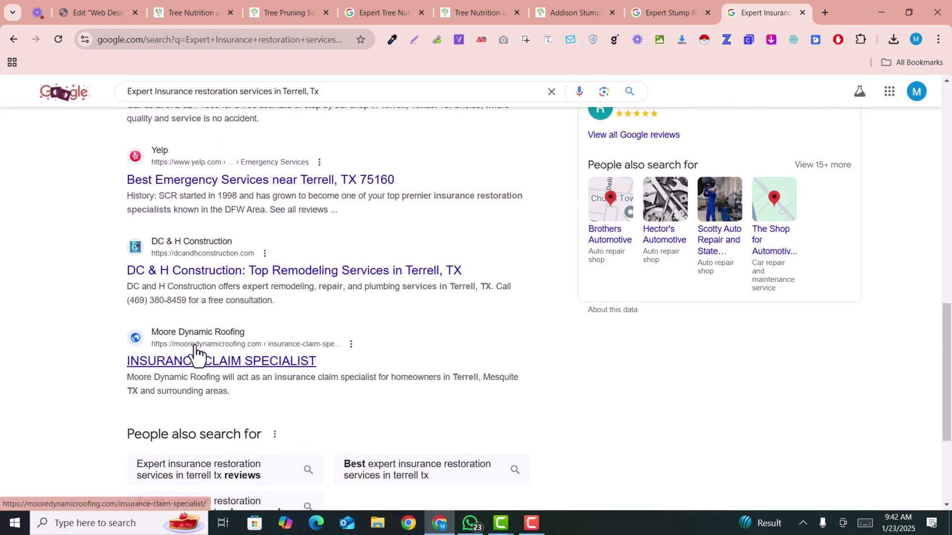
right_click(176, 362)
left_click(268, 170)
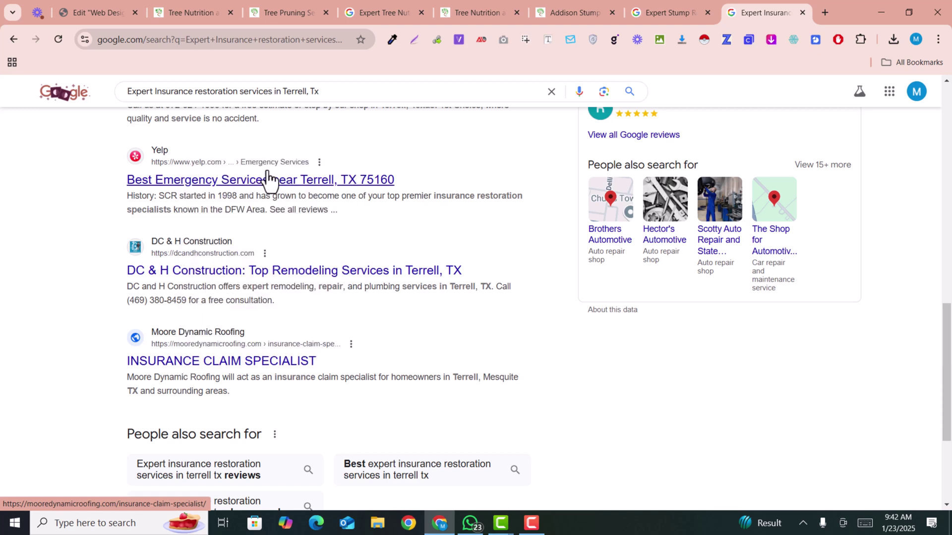
left_click_drag(683, 6, 575, 6)
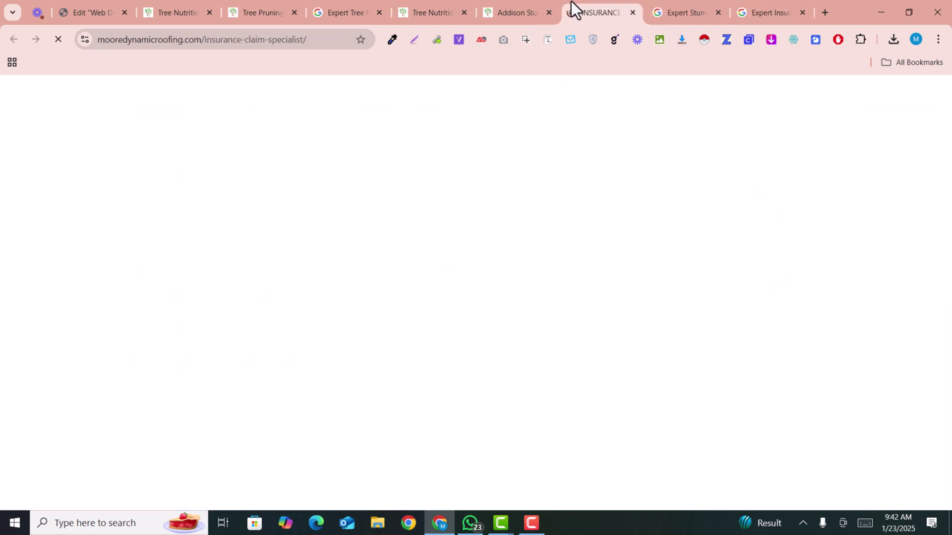
scroll(569, 272, "down", 15)
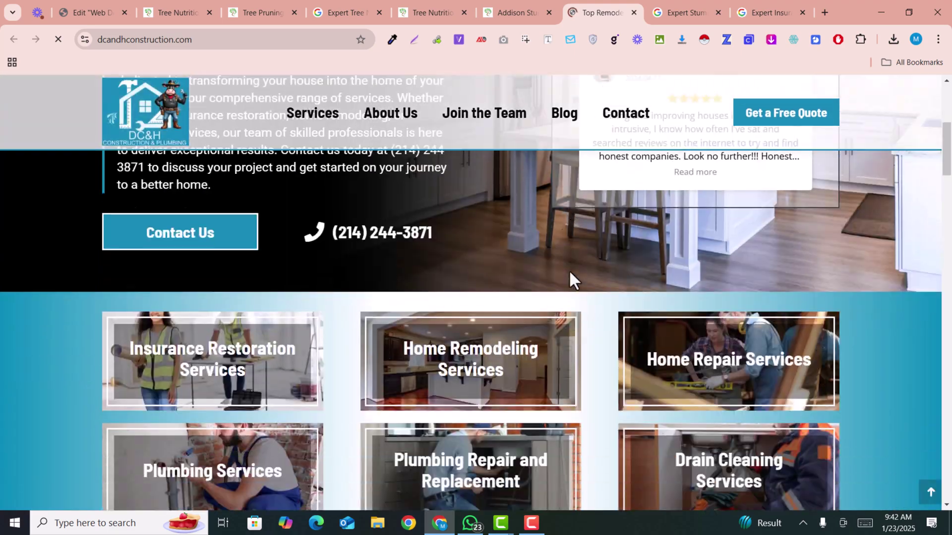
scroll(570, 270, "down", 20)
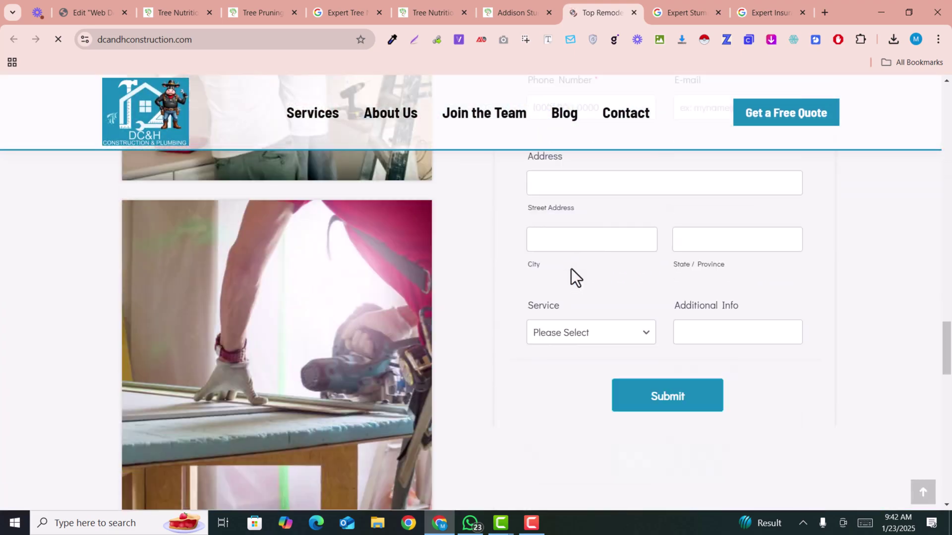
scroll(572, 269, "down", 10)
scroll(572, 269, "up", 14)
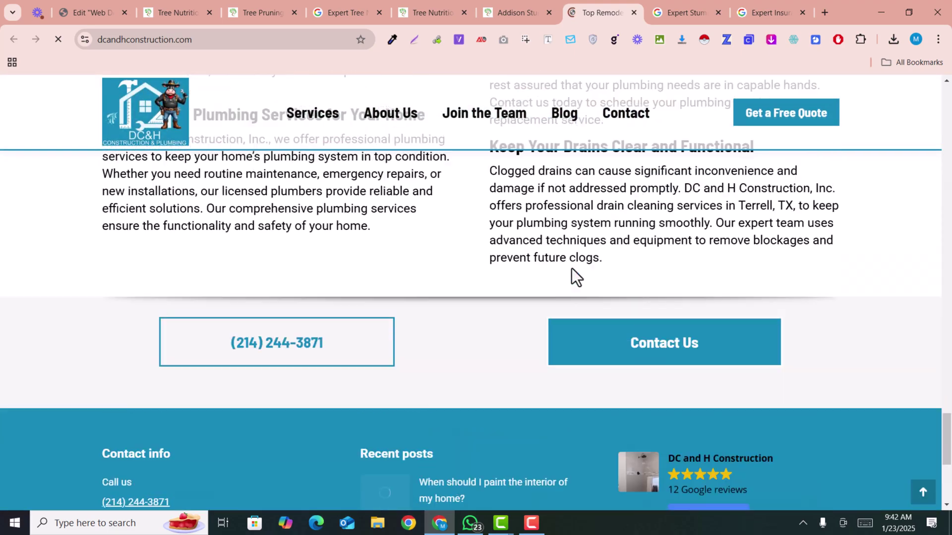
scroll(505, 352, "up", 20)
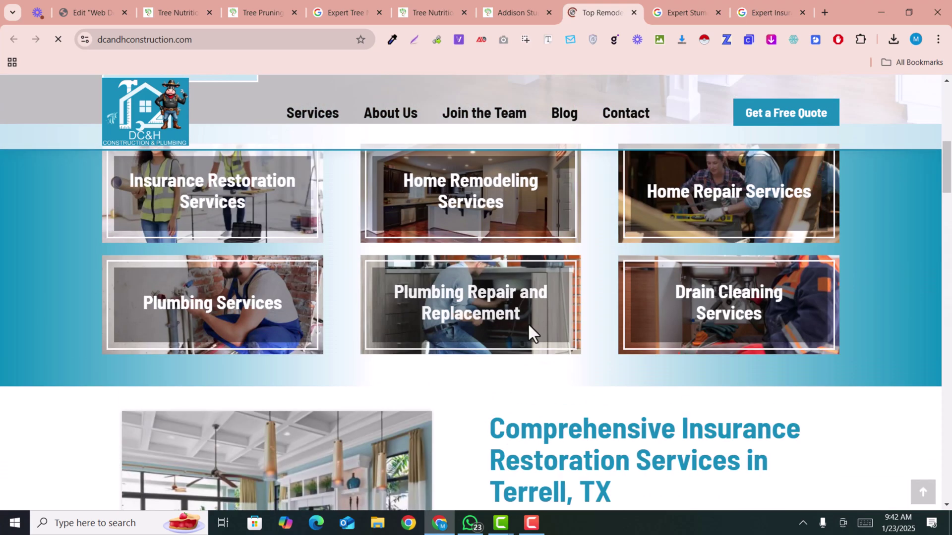
Scroll through the Addison stump removal page.
left_click(496, 1)
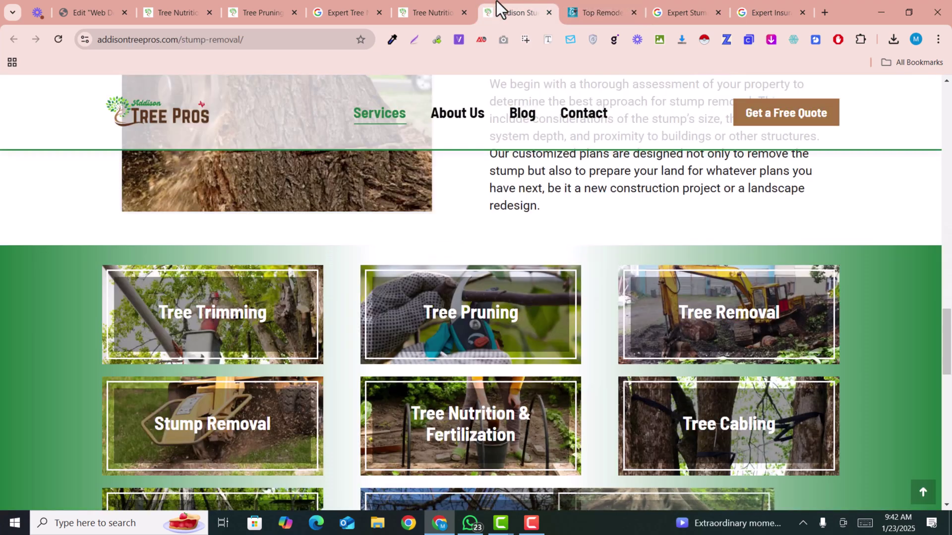
scroll(585, 325, "up", 18)
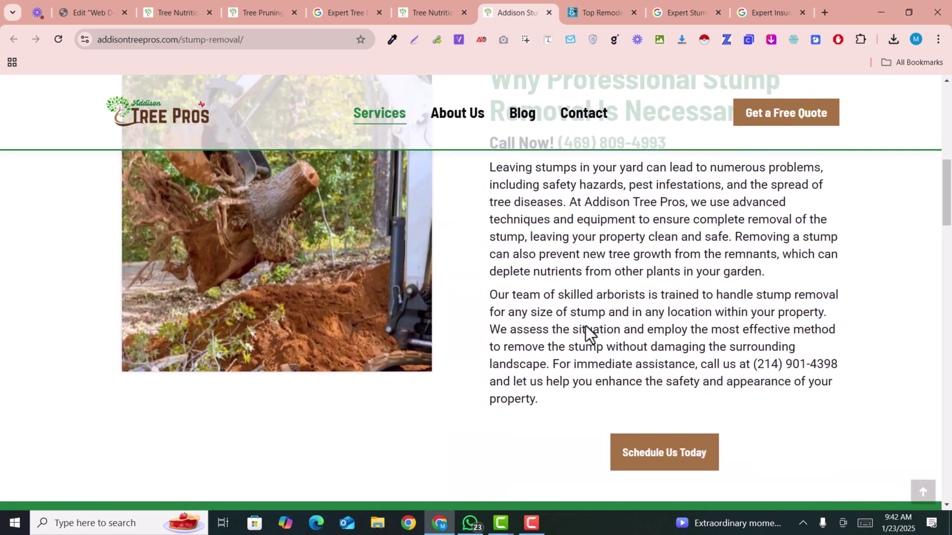
scroll(585, 327, "up", 8)
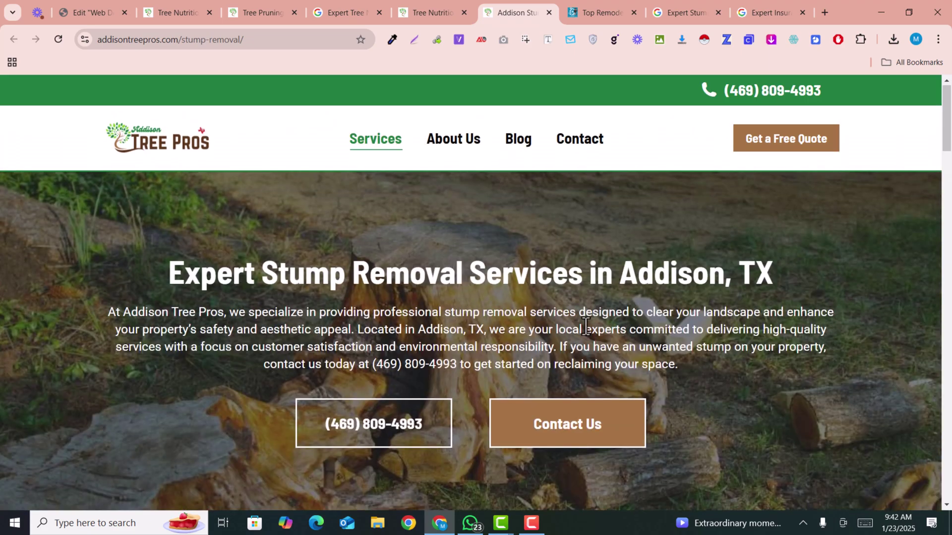
scroll(586, 332, "down", 6)
scroll(586, 332, "down", 15)
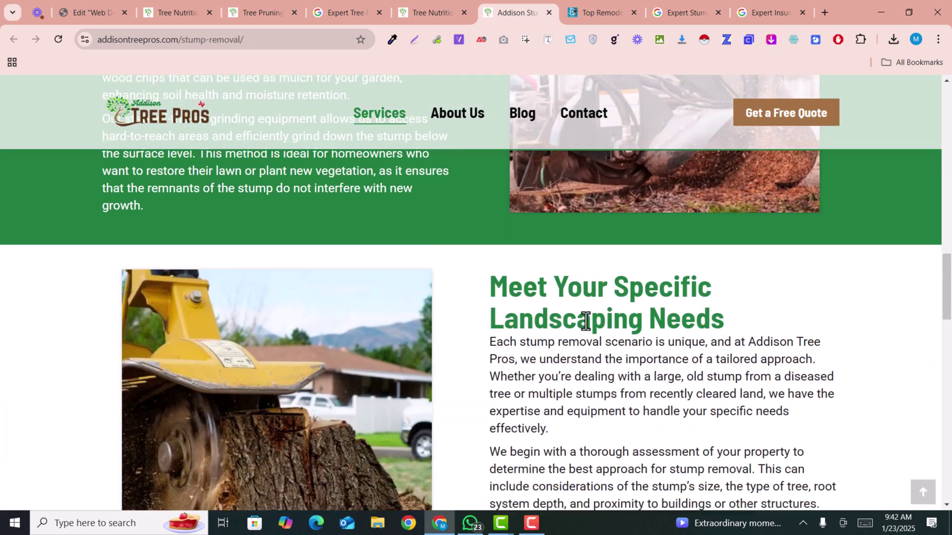
scroll(586, 322, "down", 11)
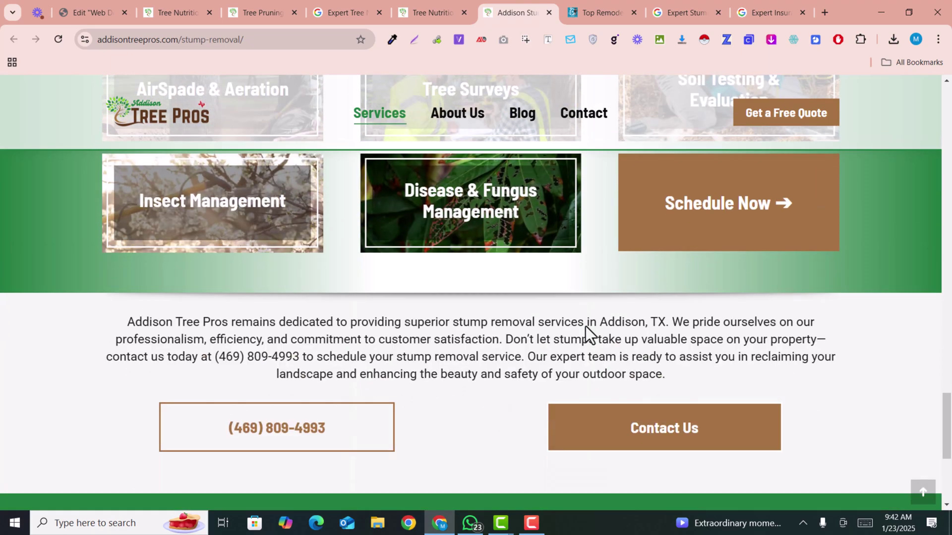
scroll(585, 326, "up", 6)
scroll(585, 325, "up", 10)
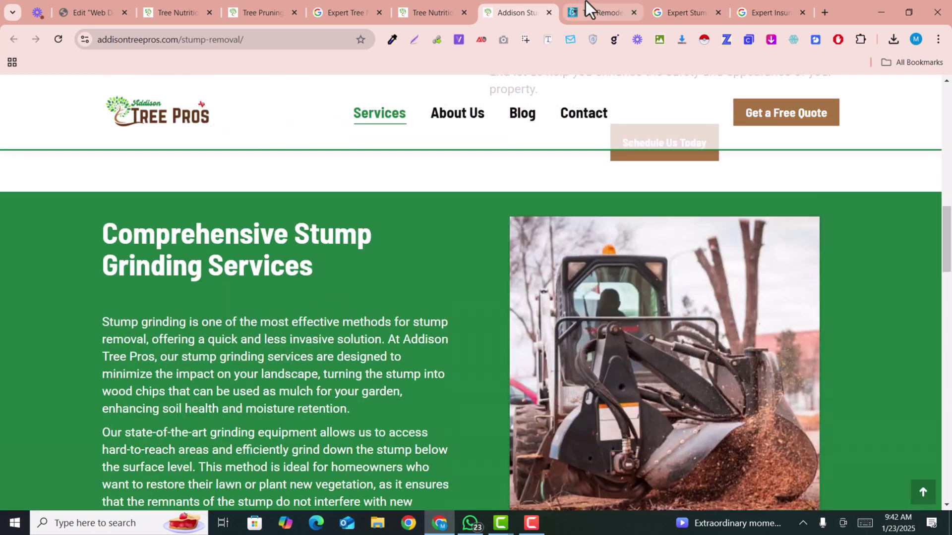
Compare by scrolling through the DC&H Construction page.
left_click(585, 5)
scroll(603, 421, "up", 3)
scroll(537, 422, "down", 14)
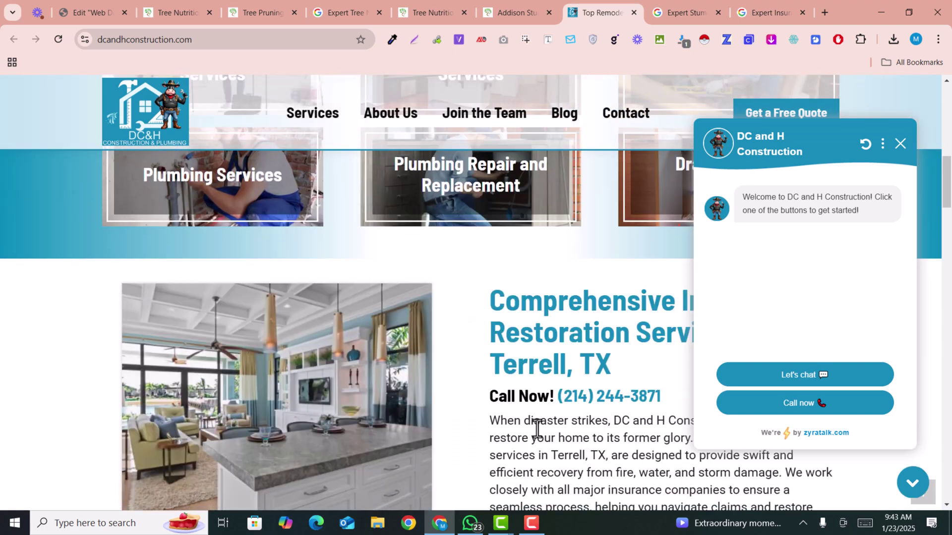
scroll(538, 428, "up", 11)
scroll(538, 428, "up", 5)
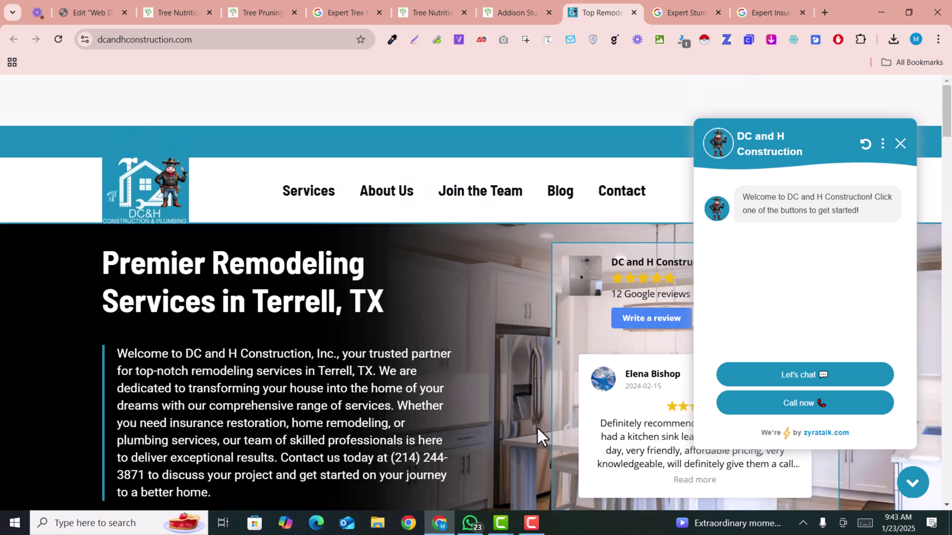
scroll(536, 419, "down", 6)
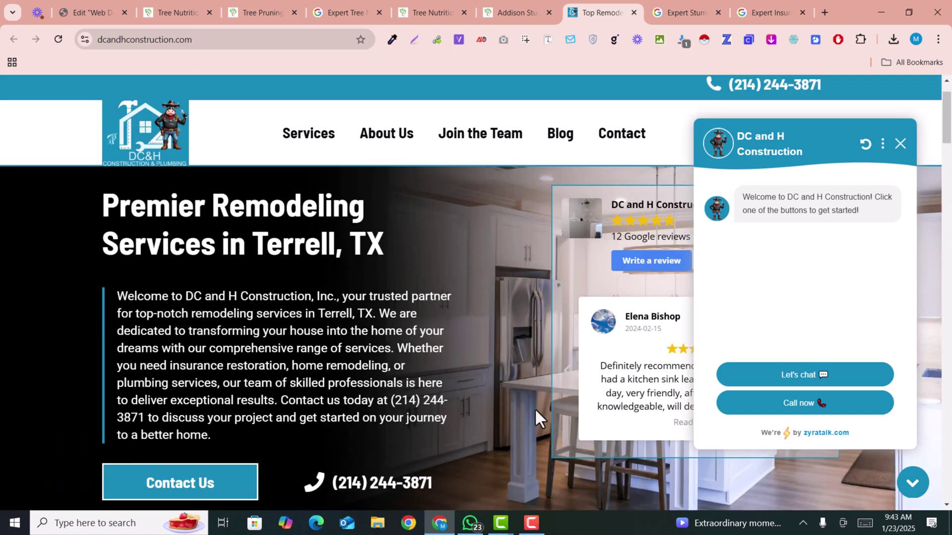
scroll(536, 420, "down", 10)
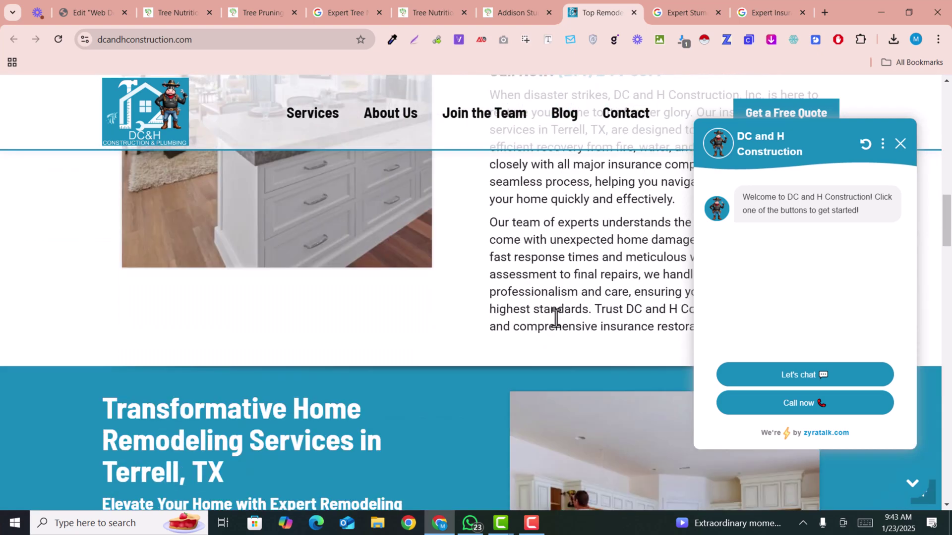
scroll(515, 228, "up", 5)
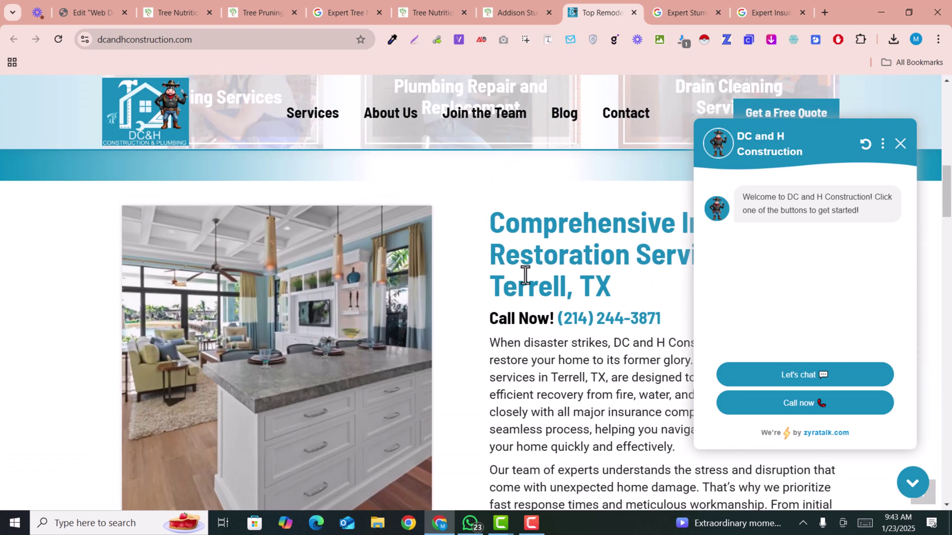
Back on the stump removal page, select both paragraphs under 'Why Professional Stump Removal Is Necessary'.
left_click(482, 4)
scroll(494, 239, "down", 5)
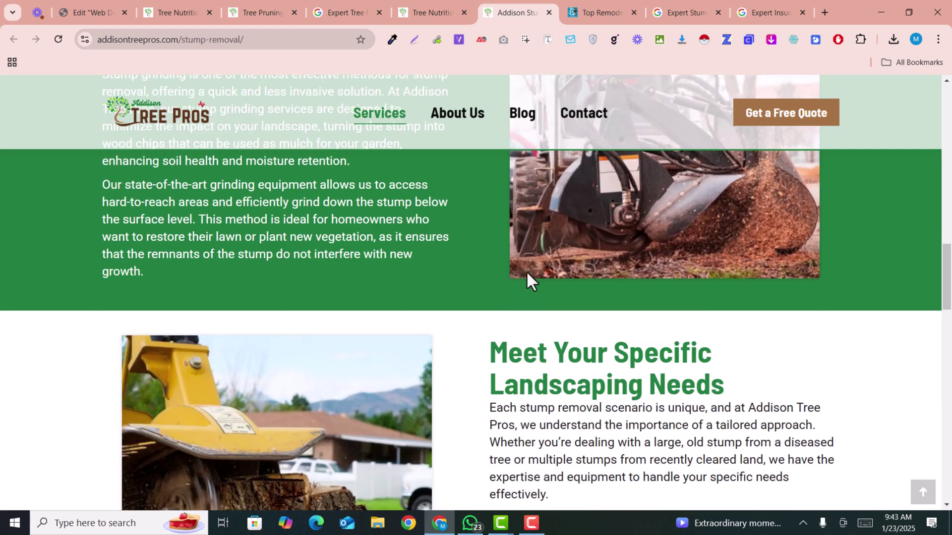
scroll(527, 272, "up", 4)
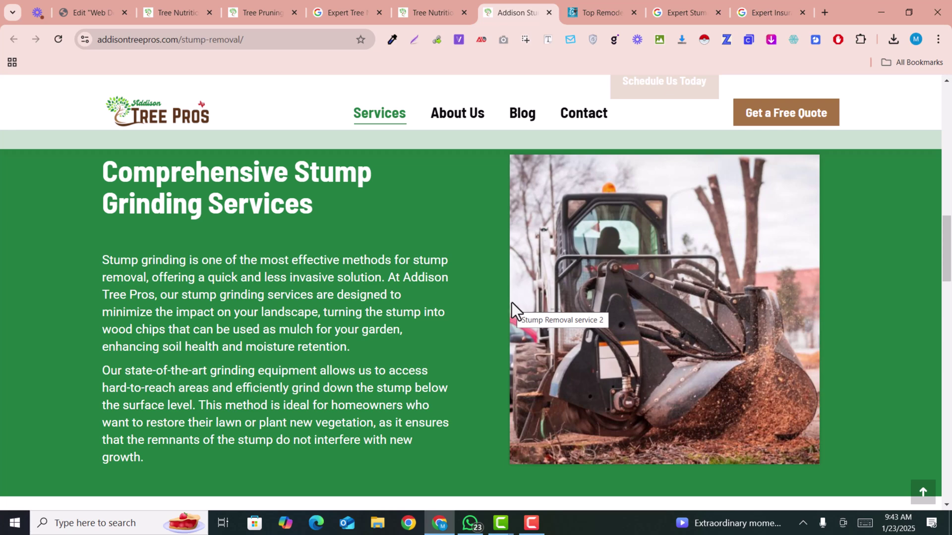
scroll(511, 303, "up", 6)
left_click_drag(491, 228, 573, 468)
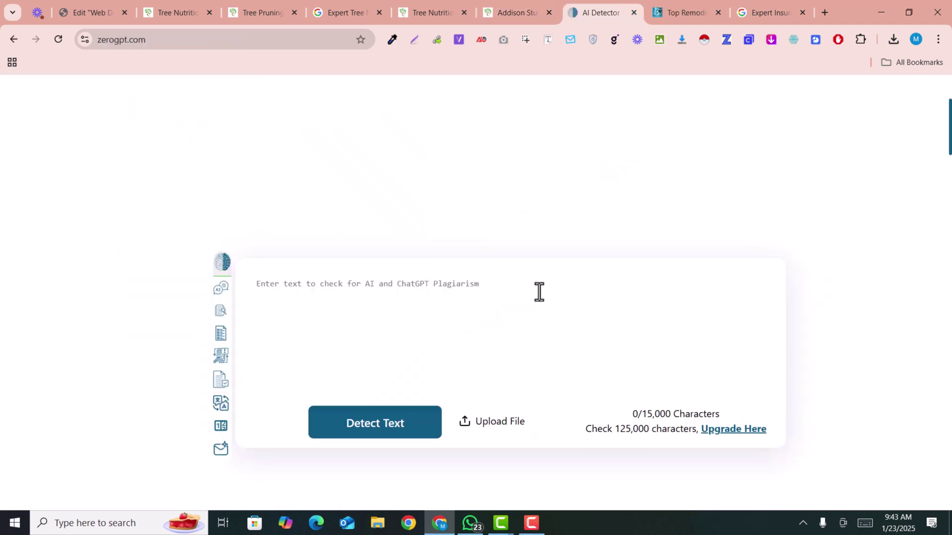
Reselect the two stump-removal paragraphs and paste them into ZeroGPT's empty text box.
left_click(527, 2)
left_click(535, 263)
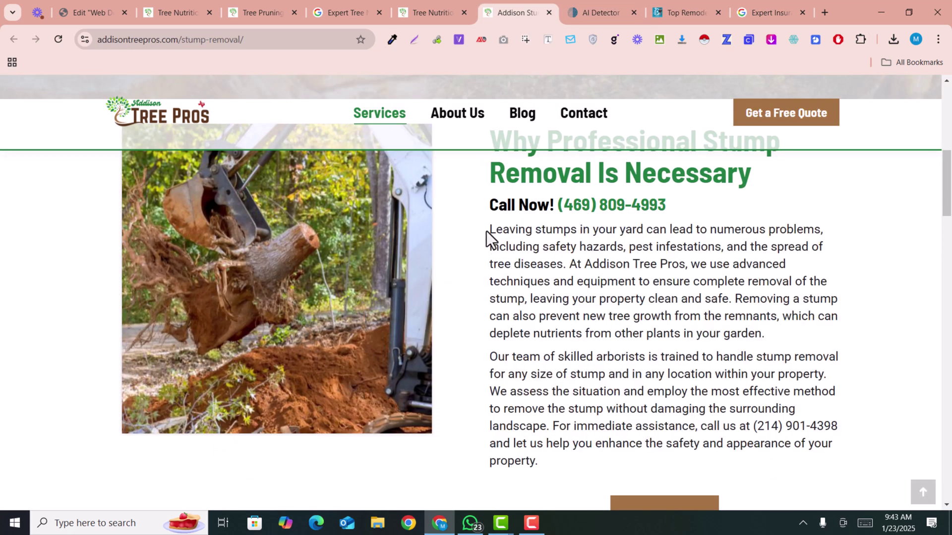
left_click_drag(491, 233, 654, 475)
key("ctrl+c")
left_click(598, 12)
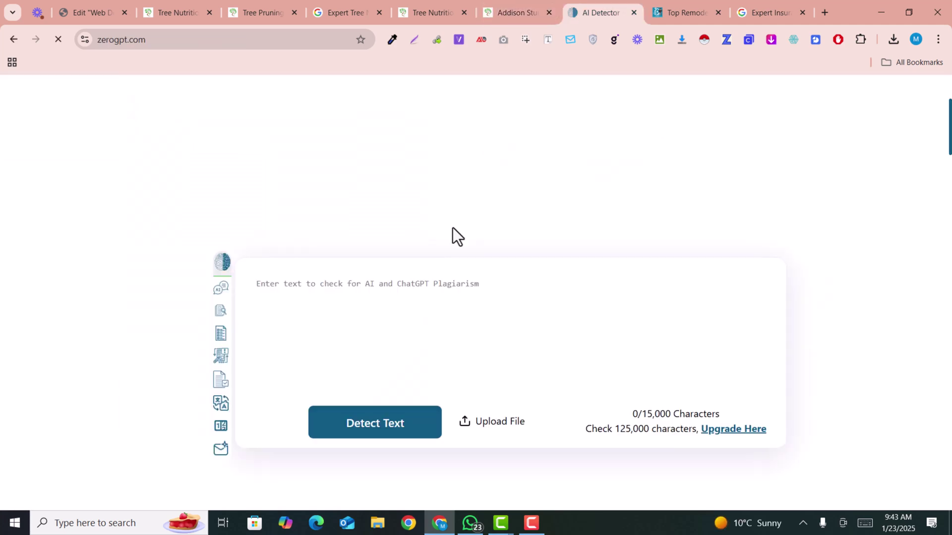
left_click(389, 306)
key("ctrl+v")
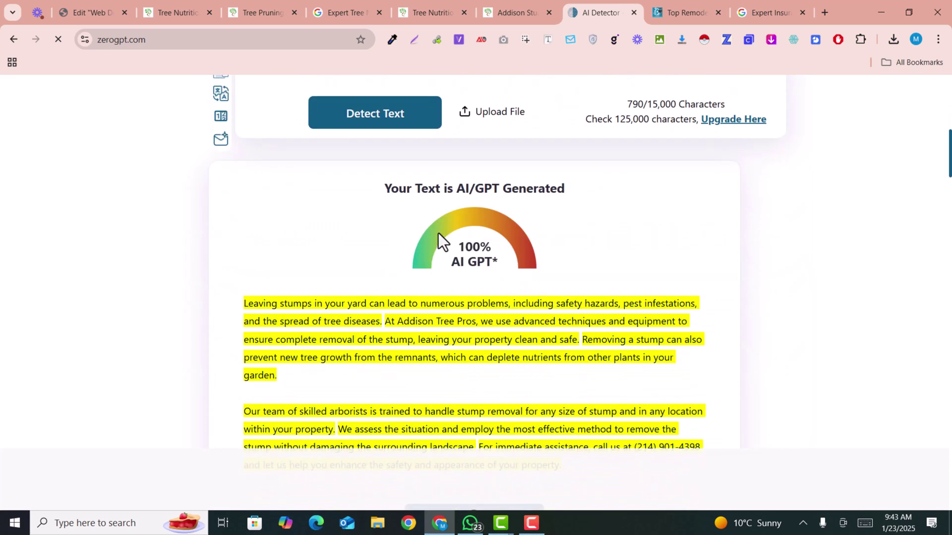
Review the 100% AI GPT verdict, then return to the Tree Nutrition page.
left_click_drag(438, 233, 570, 310)
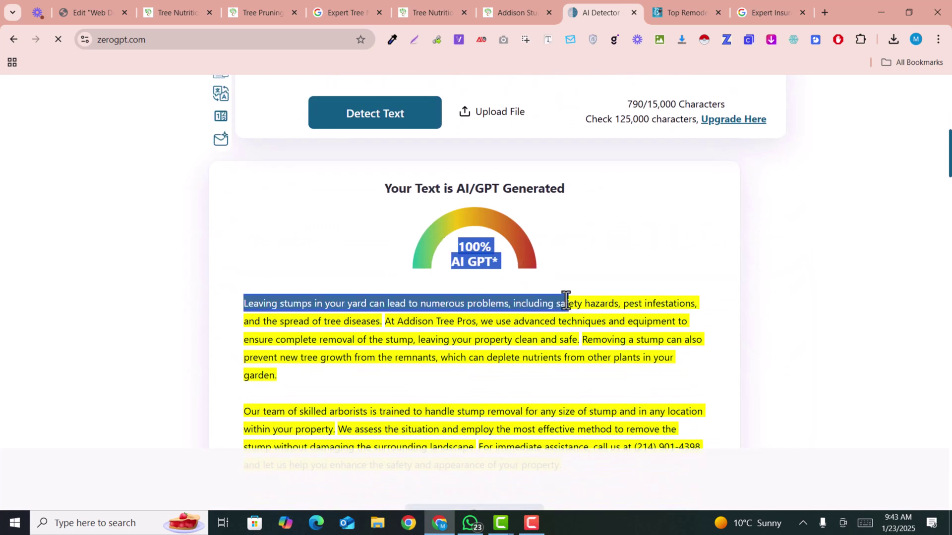
left_click(539, 285)
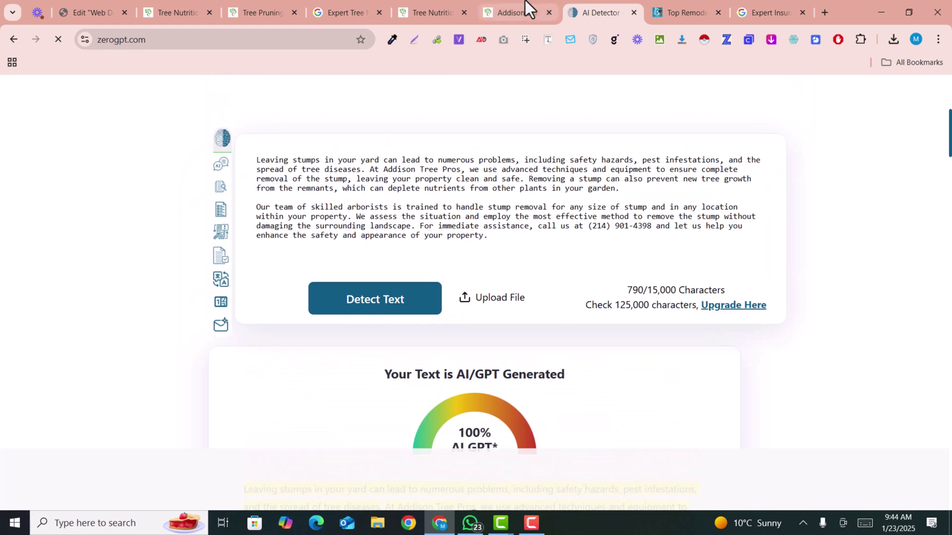
left_click(525, 2)
left_click(471, 6)
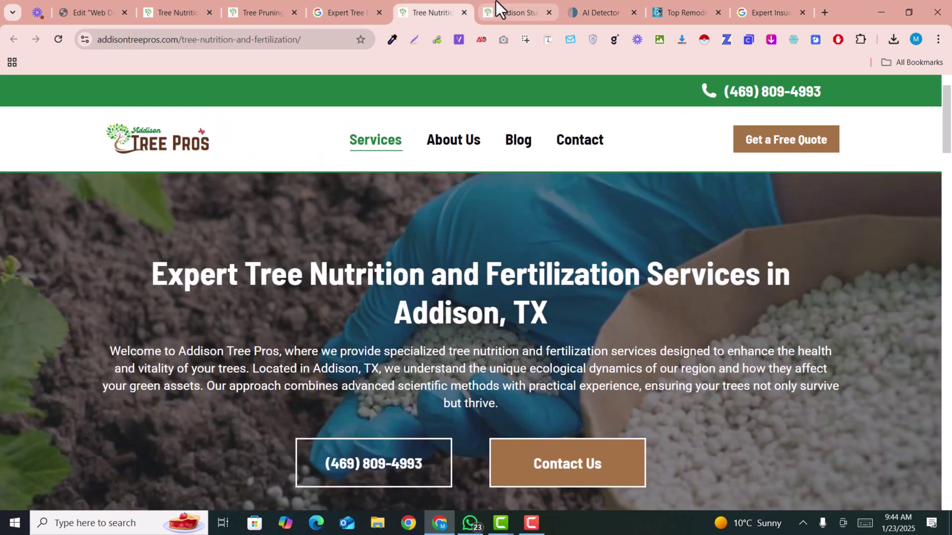
Scroll through the Tree Nutrition and Fertilization page, then bring up the ChatGPT home page.
left_click(496, 2)
scroll(503, 236, "up", 5)
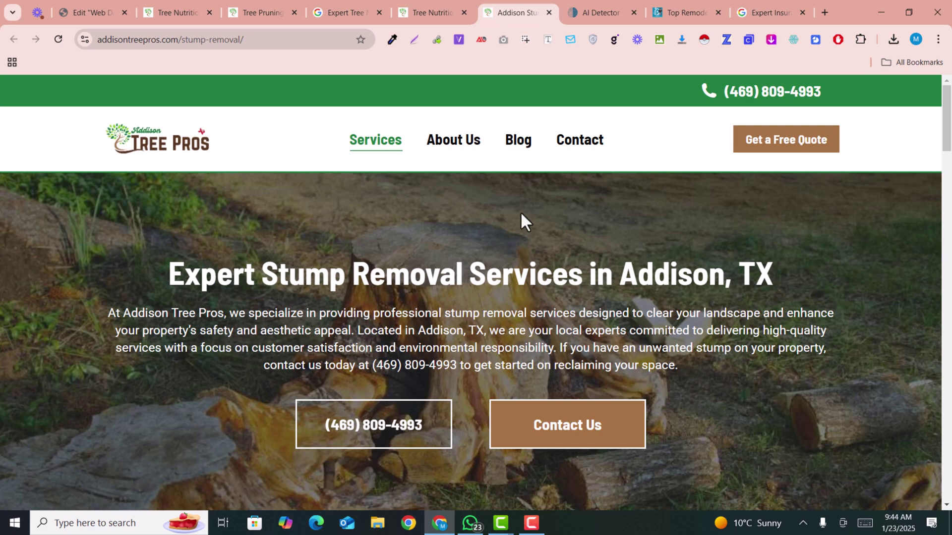
key("ctrl+shift+Tab")
scroll(523, 377, "down", 12)
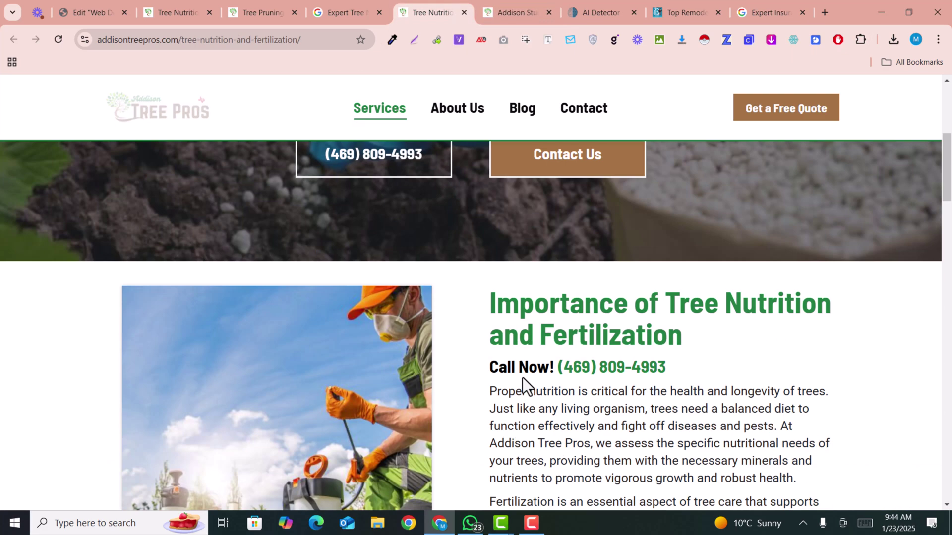
scroll(522, 378, "up", 10)
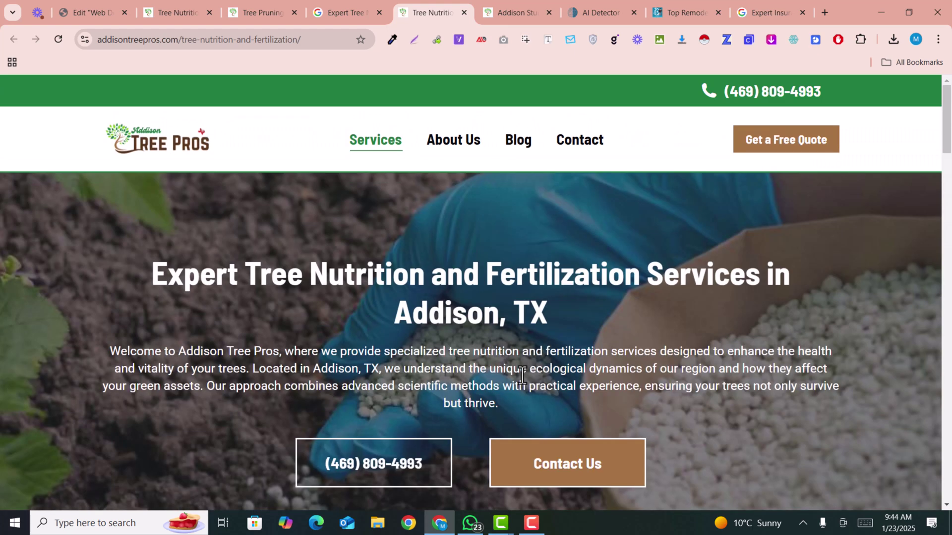
scroll(519, 268, "down", 10)
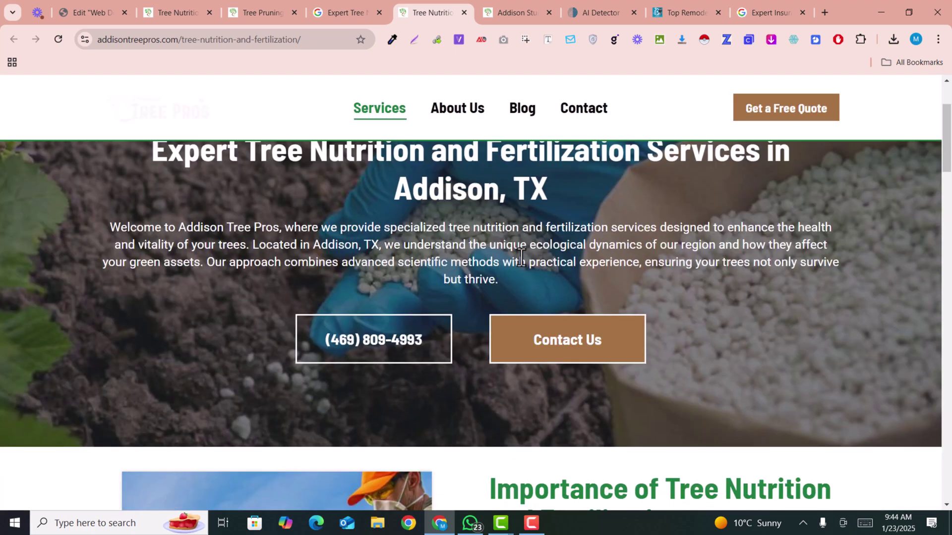
scroll(520, 257, "down", 10)
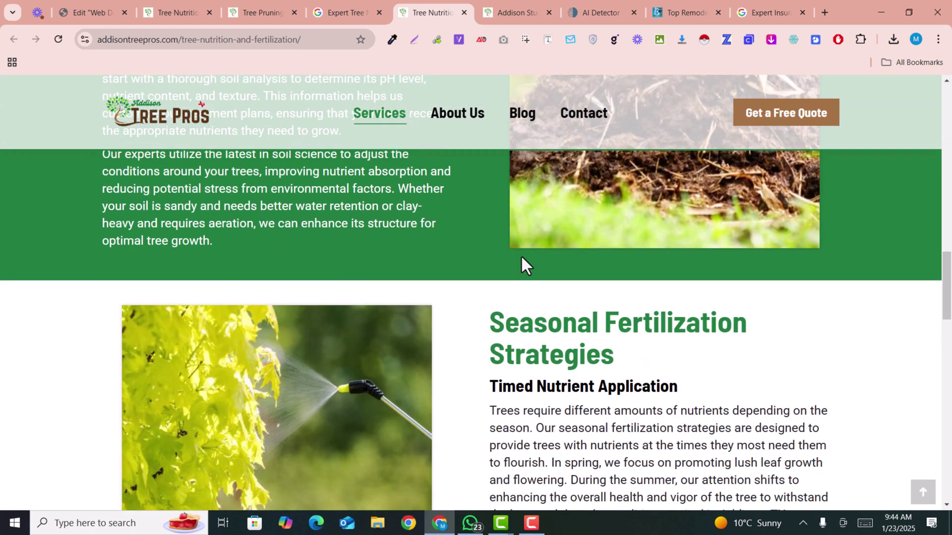
scroll(522, 283, "down", 6)
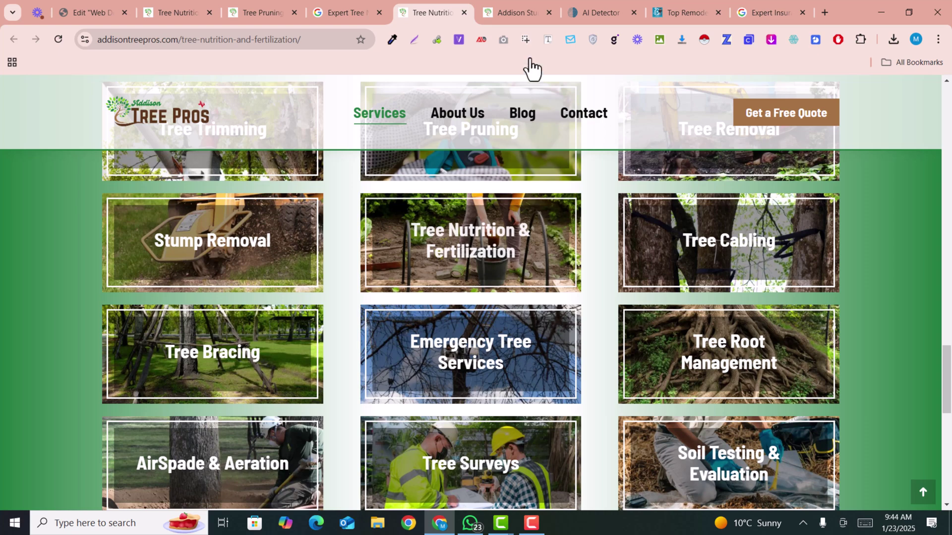
left_click(531, 10)
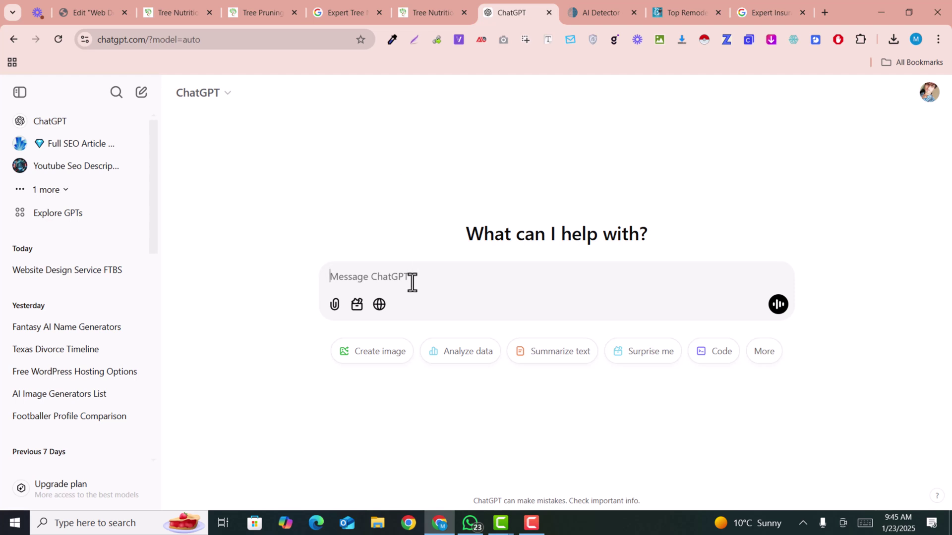
key("ctrl+v")
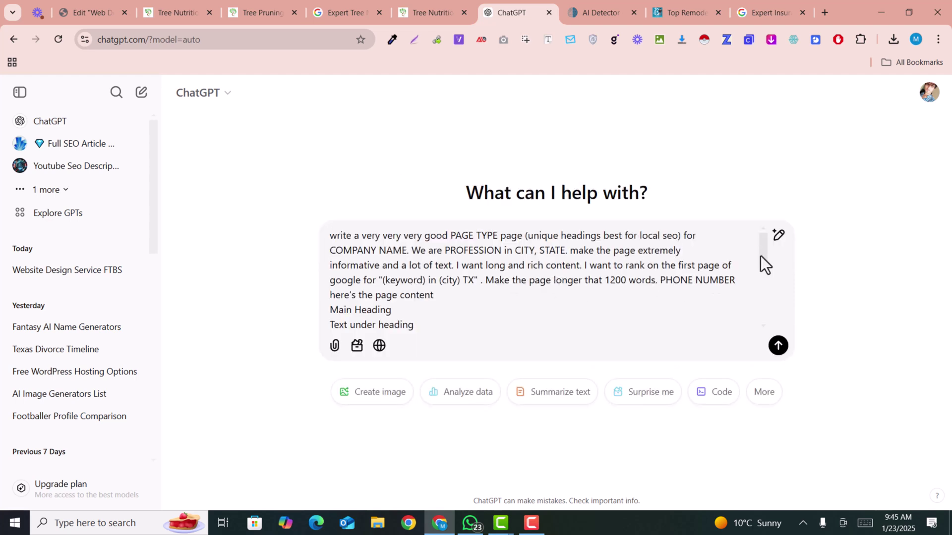
left_click_drag(765, 254, 766, 270)
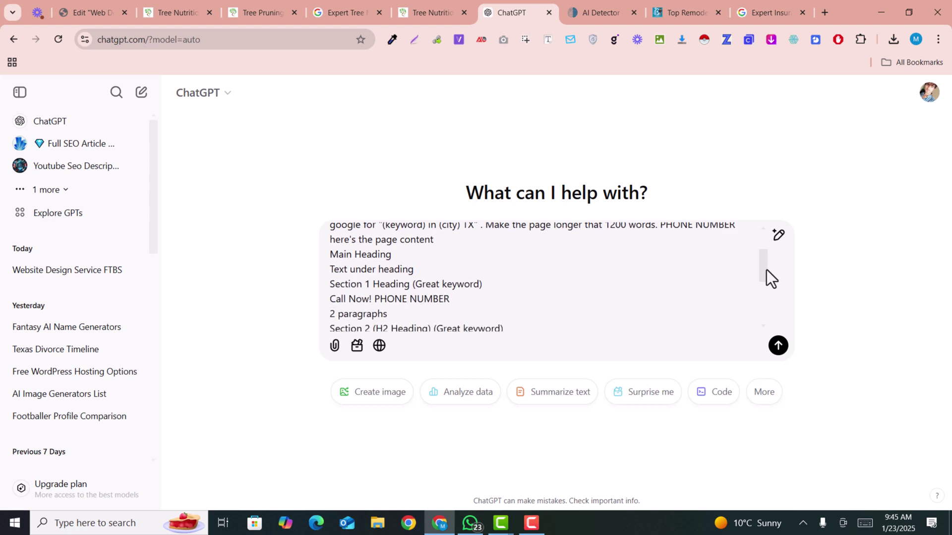
scroll(766, 270, "up", 2)
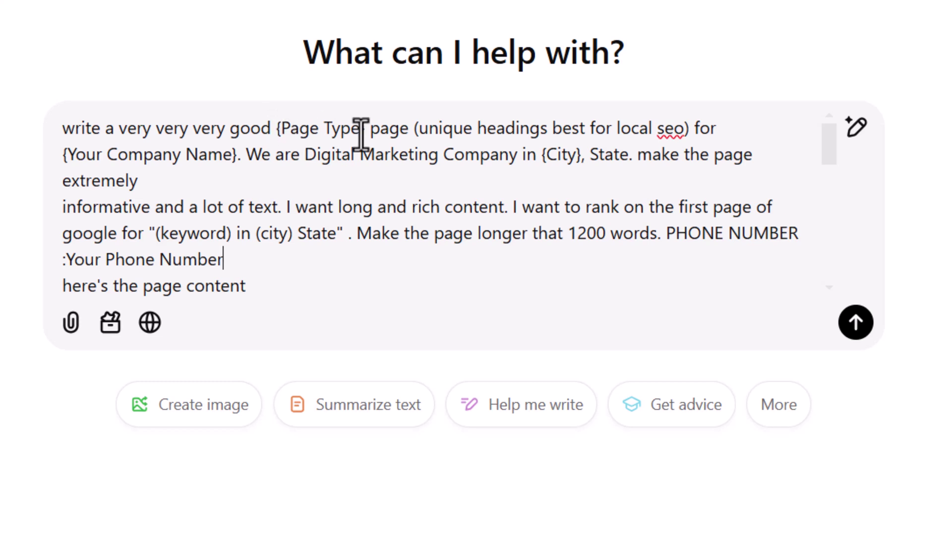
Replace the page-type and company-name placeholders with 'Web Development' and 'PkSkills'.
left_click_drag(365, 130, 277, 125)
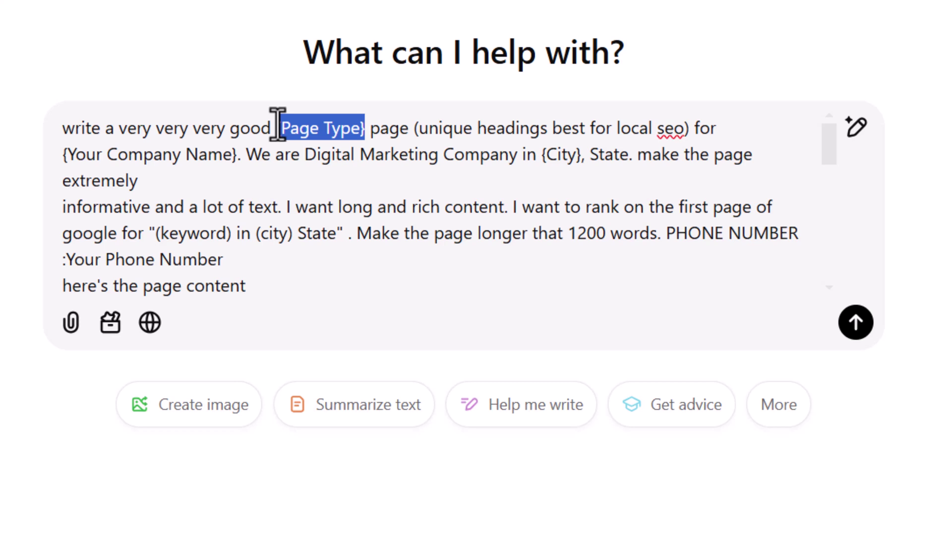
type("Web")
type(" Deve")
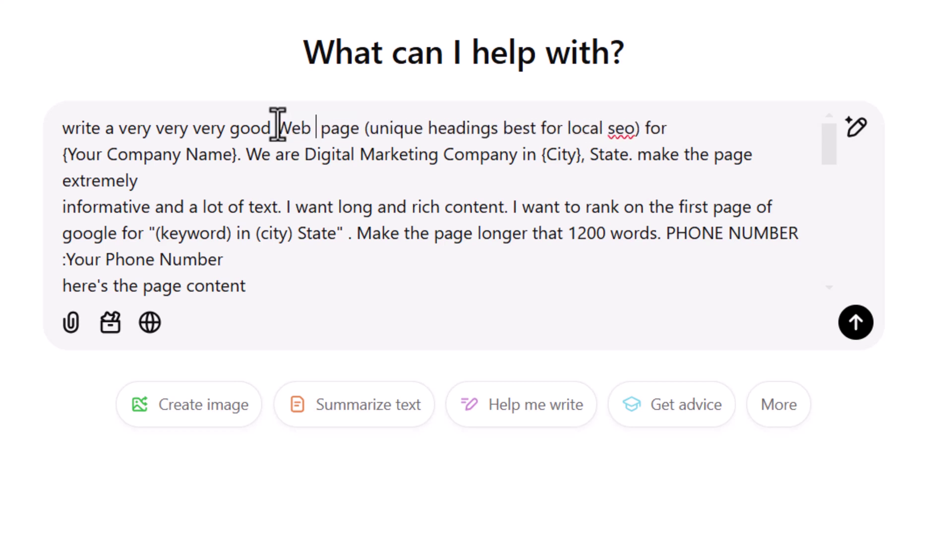
type("lopment")
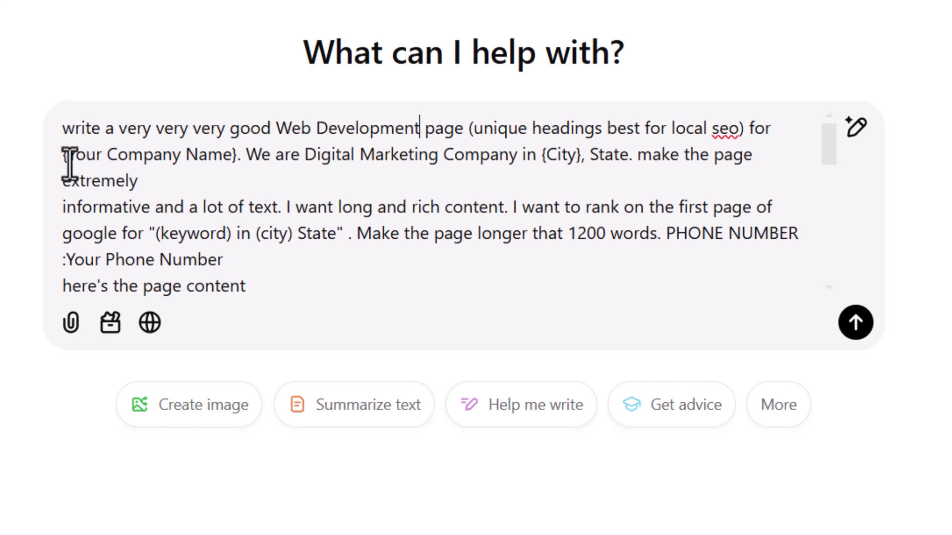
left_click_drag(63, 156, 235, 158)
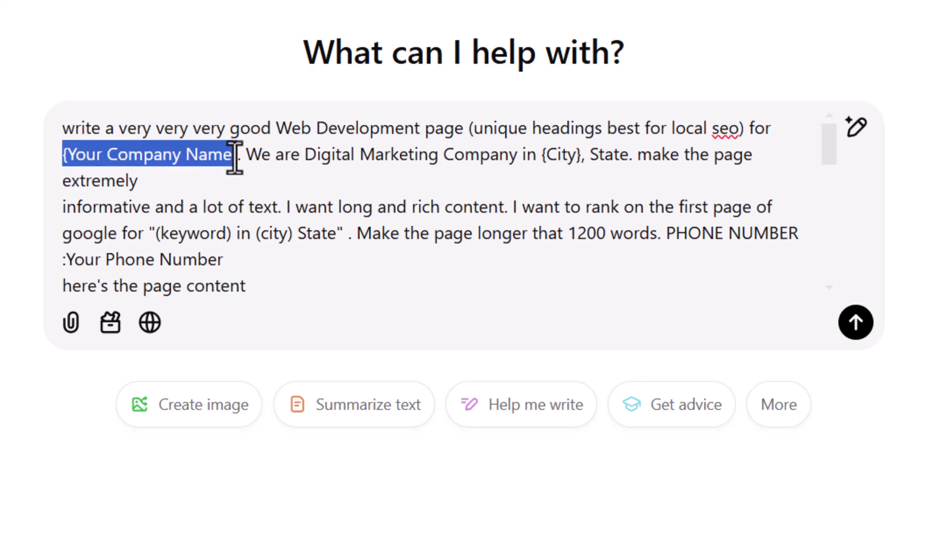
type("Pk")
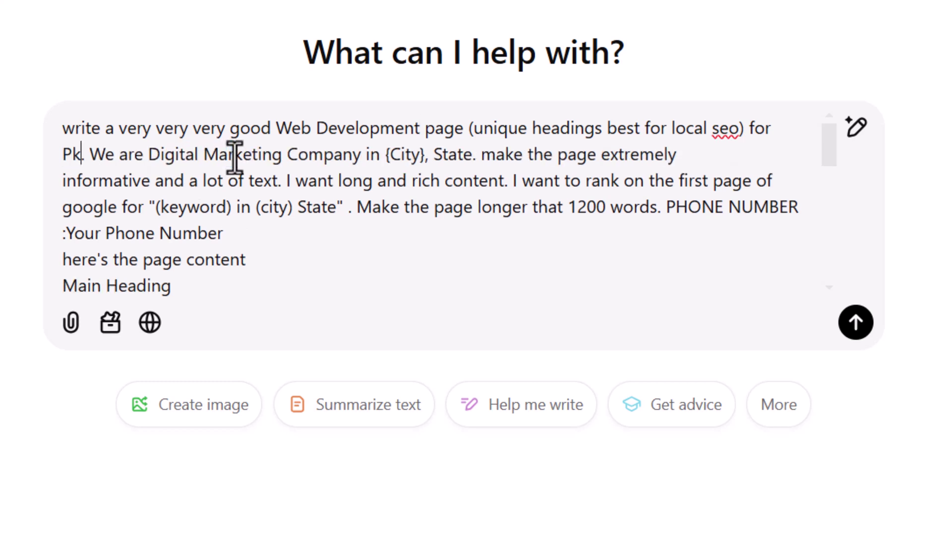
type("Skills")
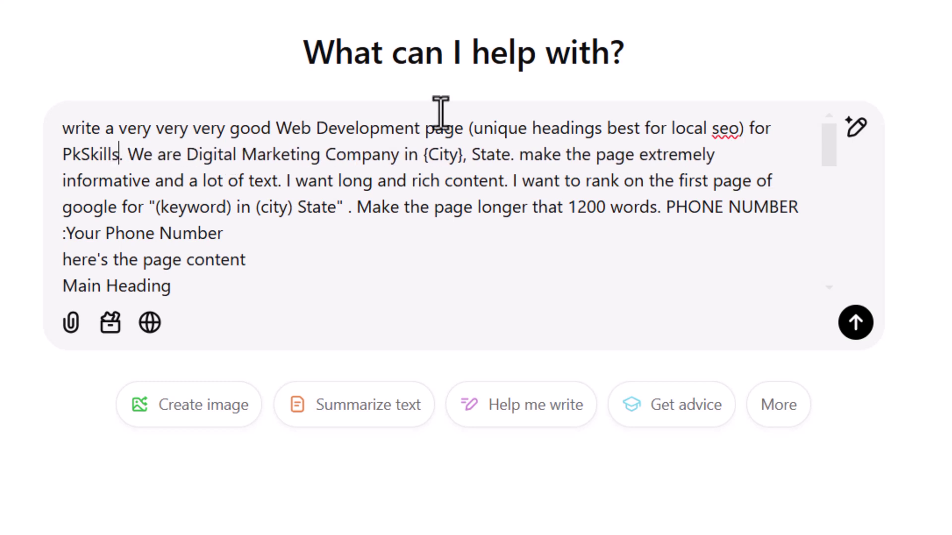
Leave 'Digital Marketing' unchanged and fill the City and State placeholders with 'FortAbbas' and 'Punjab'.
left_click(187, 155)
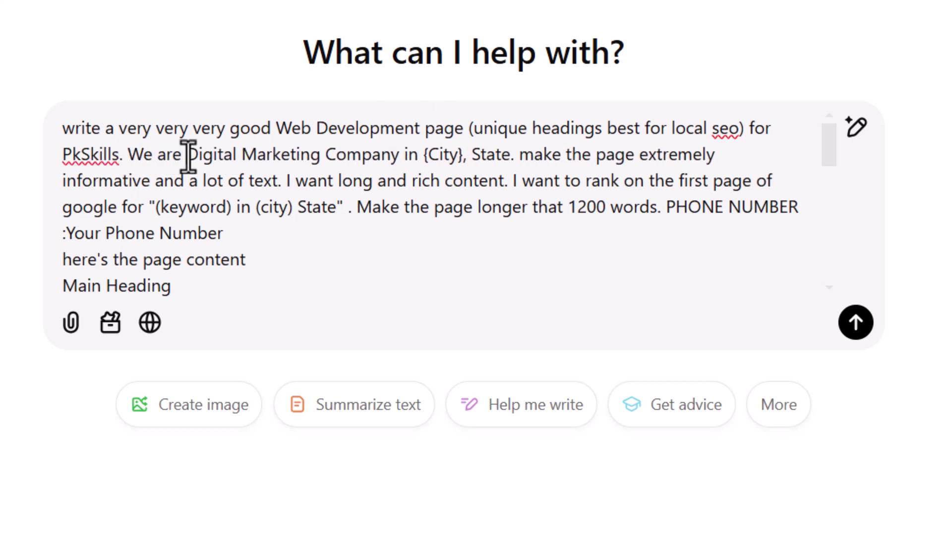
left_click_drag(187, 155, 318, 153)
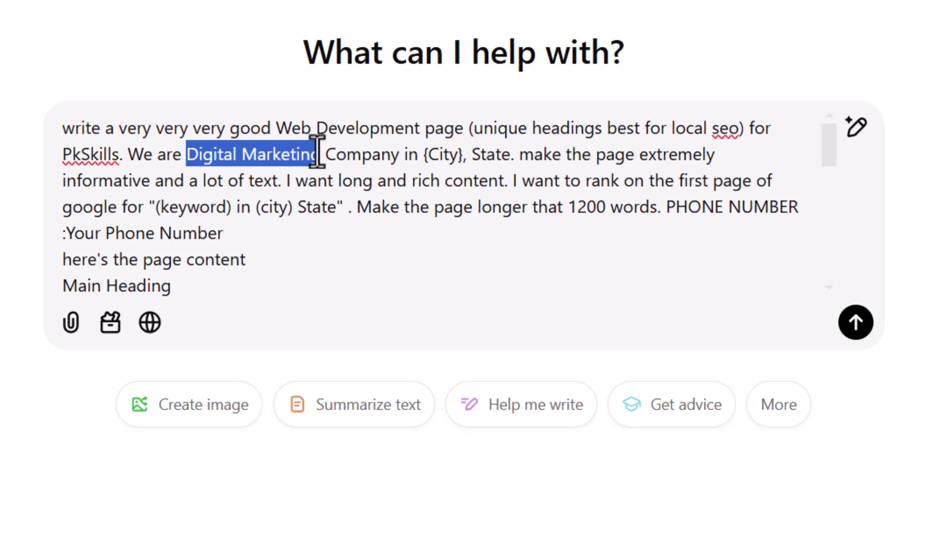
left_click_drag(317, 156, 187, 161)
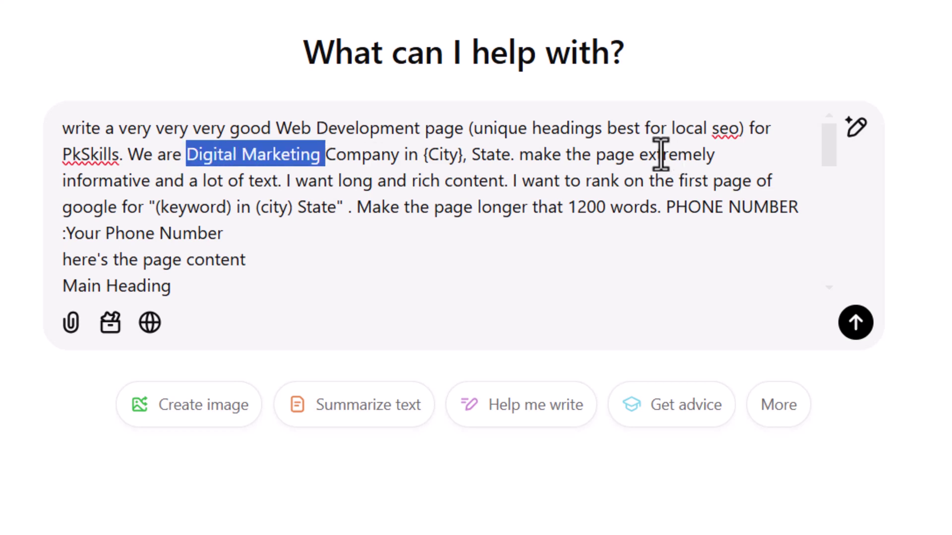
left_click(452, 158)
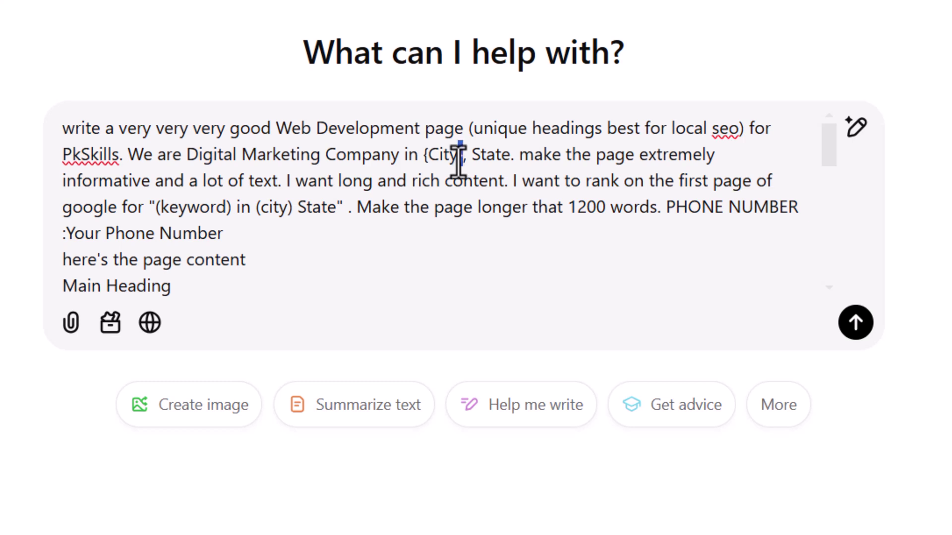
left_click_drag(462, 159, 420, 159)
type("Fo")
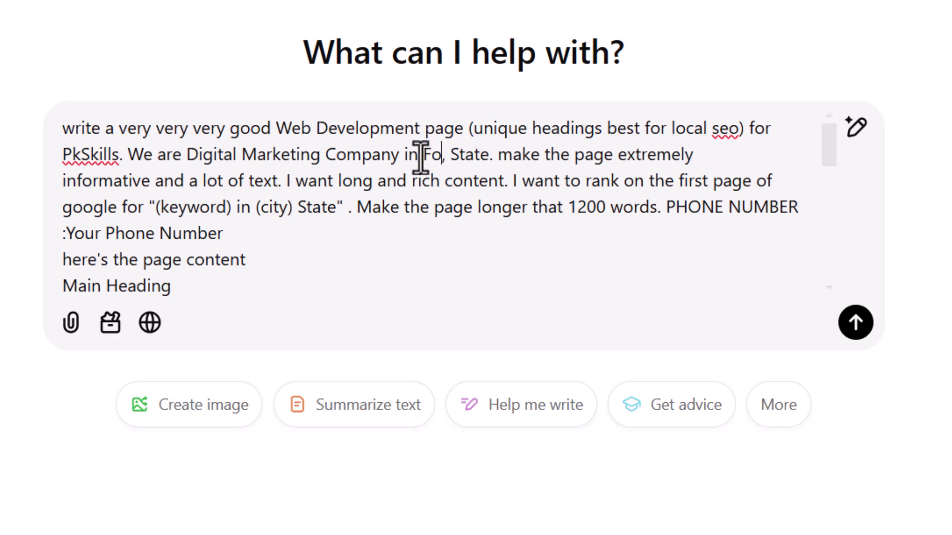
type("rtAbbas")
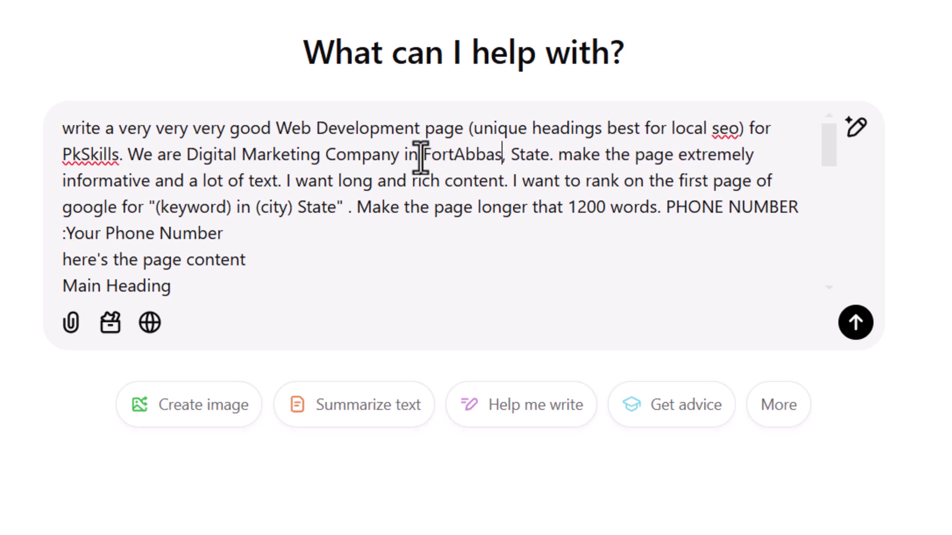
left_click_drag(548, 158, 511, 157)
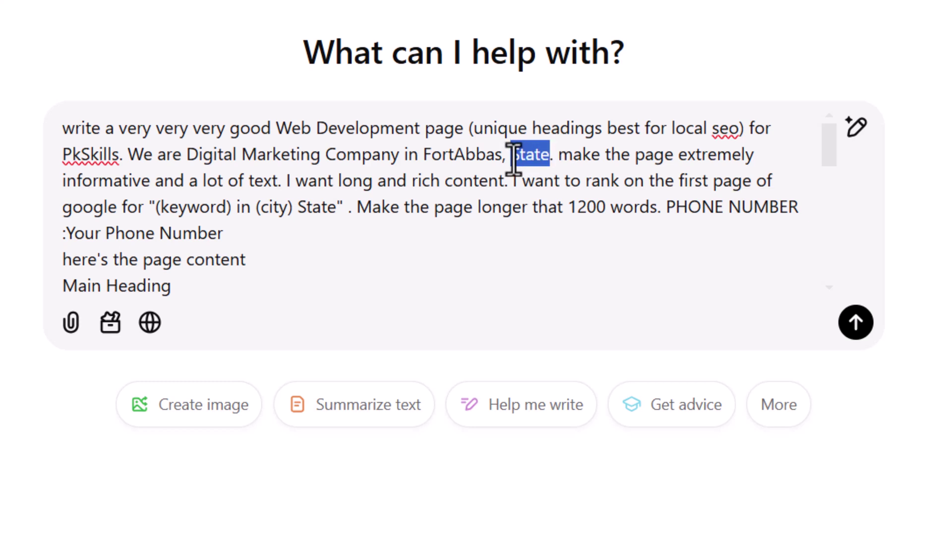
type("Punjab")
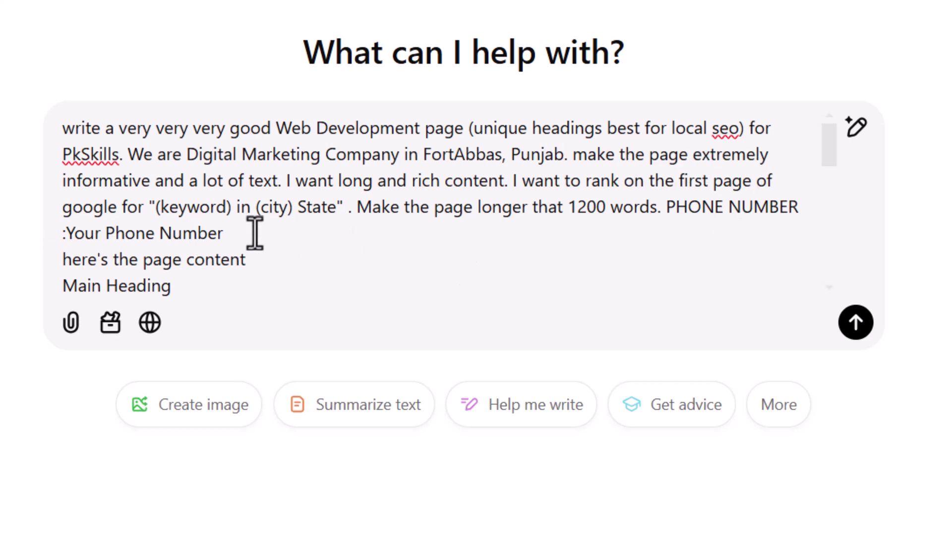
Replace the Your Phone Number placeholder with the company's phone number and review the prompt.
left_click_drag(229, 233, 65, 242)
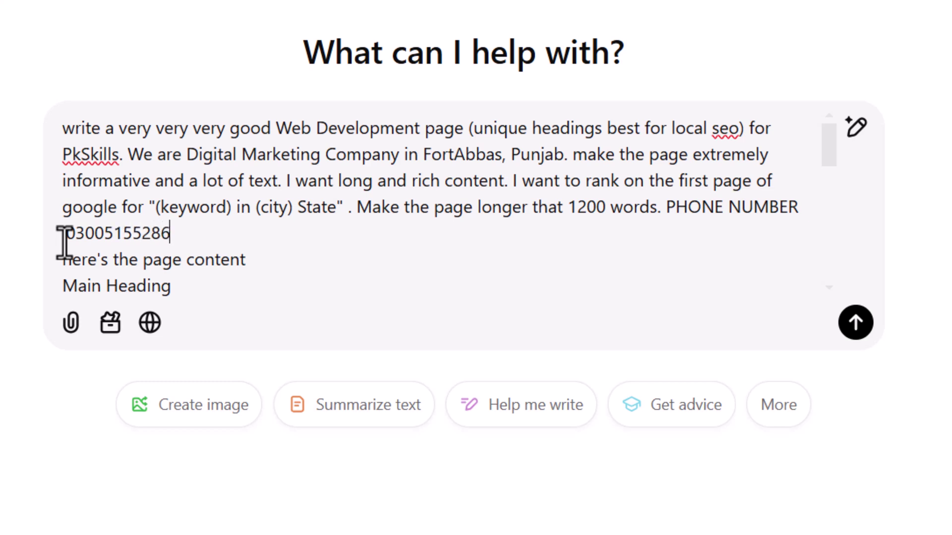
left_click_drag(170, 233, 65, 234)
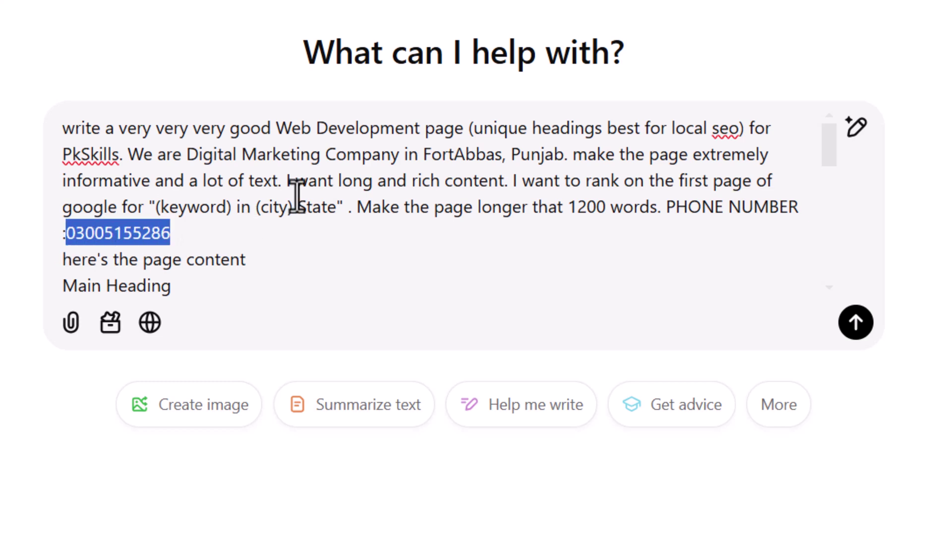
scroll(297, 197, "down", 3)
scroll(242, 198, "down", 10)
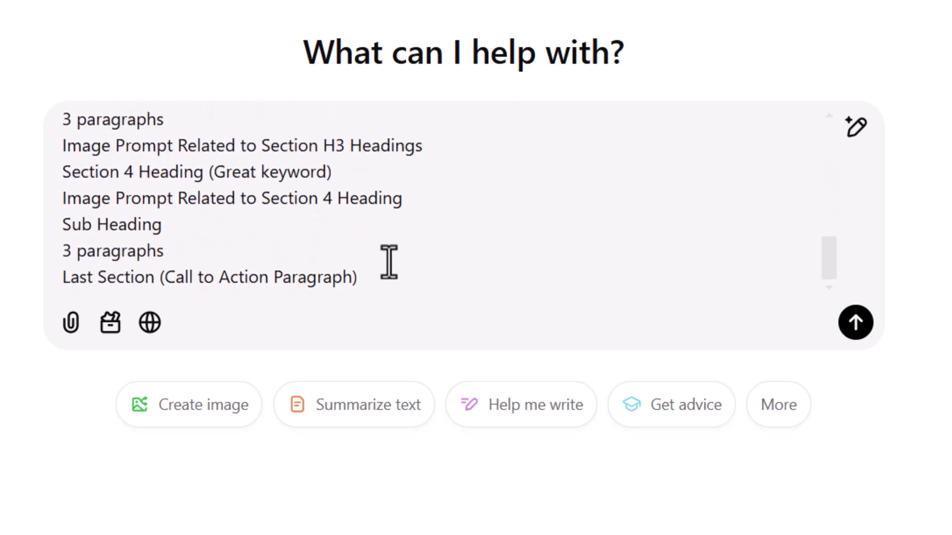
scroll(263, 257, "up", 15)
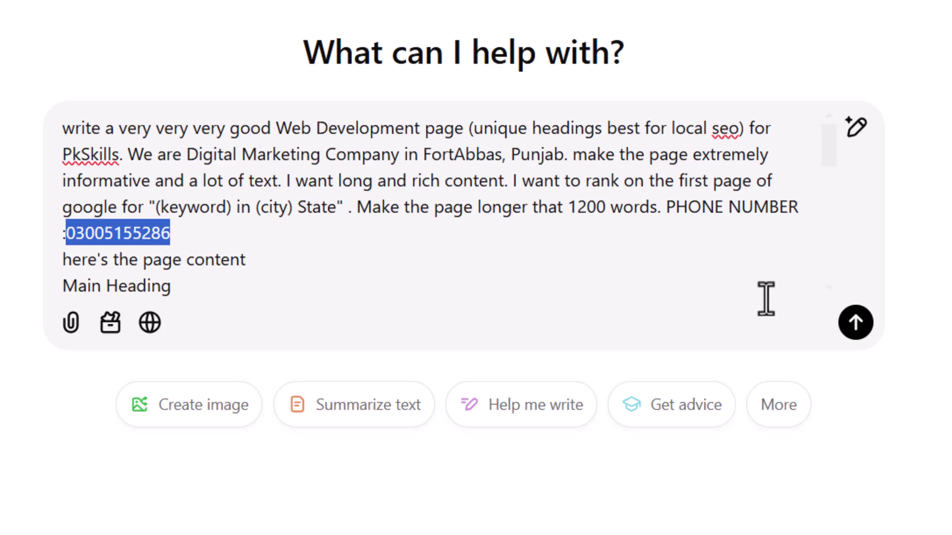
Submit the filled-in prompt so ChatGPT writes the Web Development PkSkills page.
key("Return")
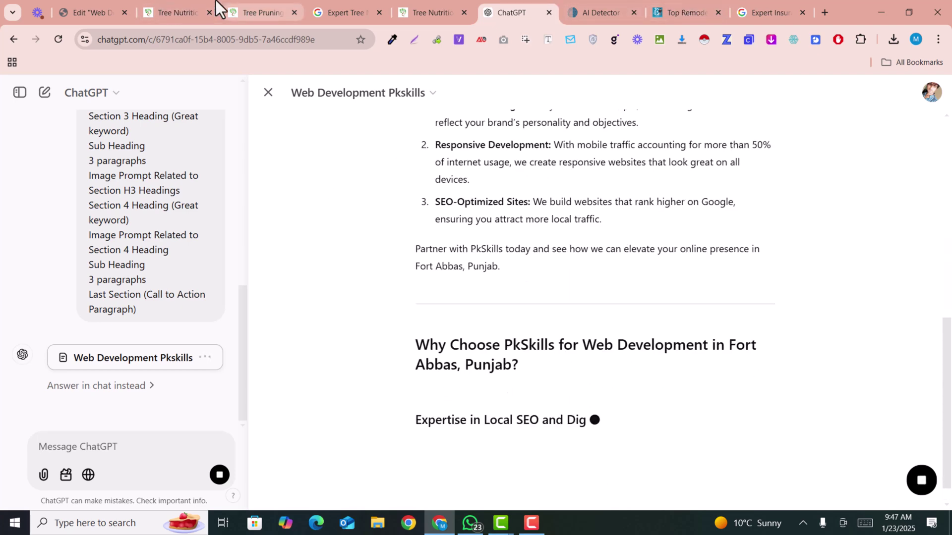
Create a new WordPress page titled 'Web Development' and publish it.
key("alt+Tab")
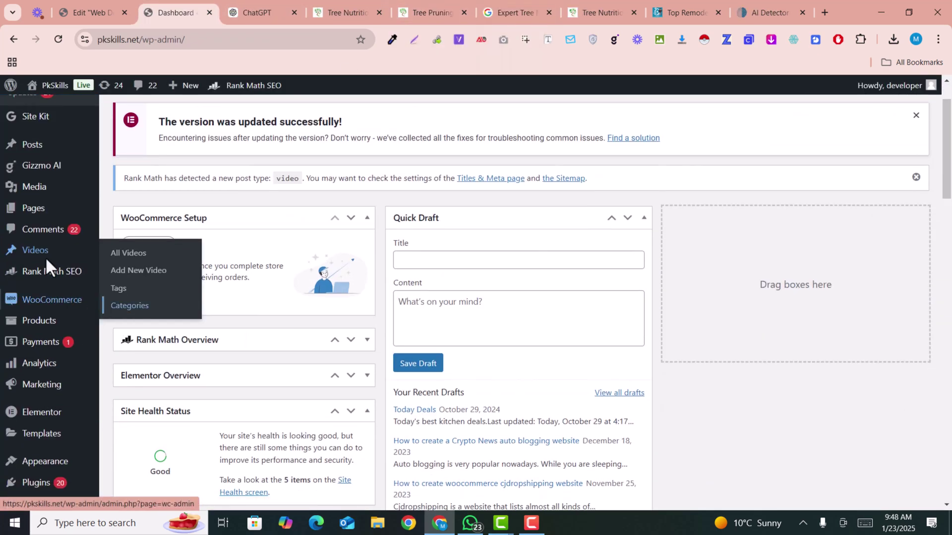
mouse_move(49, 213)
left_click(125, 228)
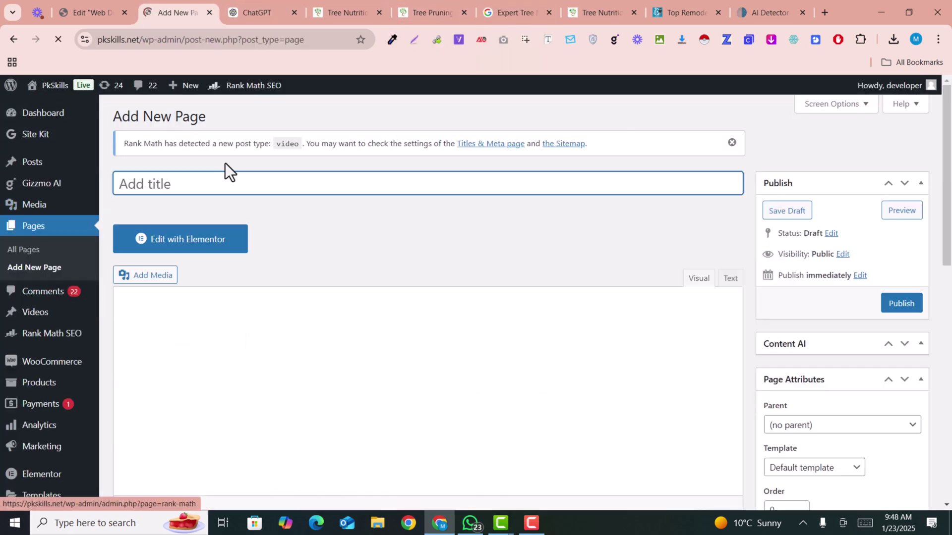
type("We")
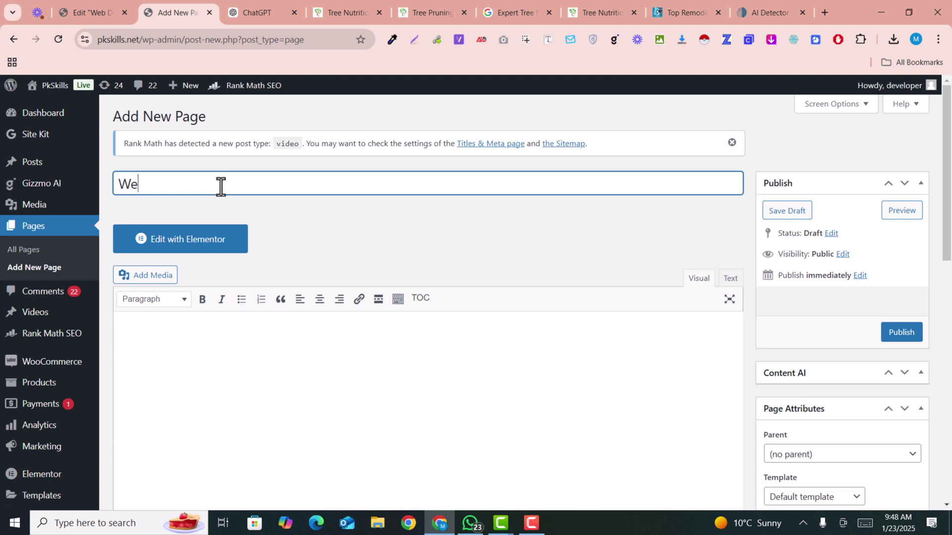
type("b Development")
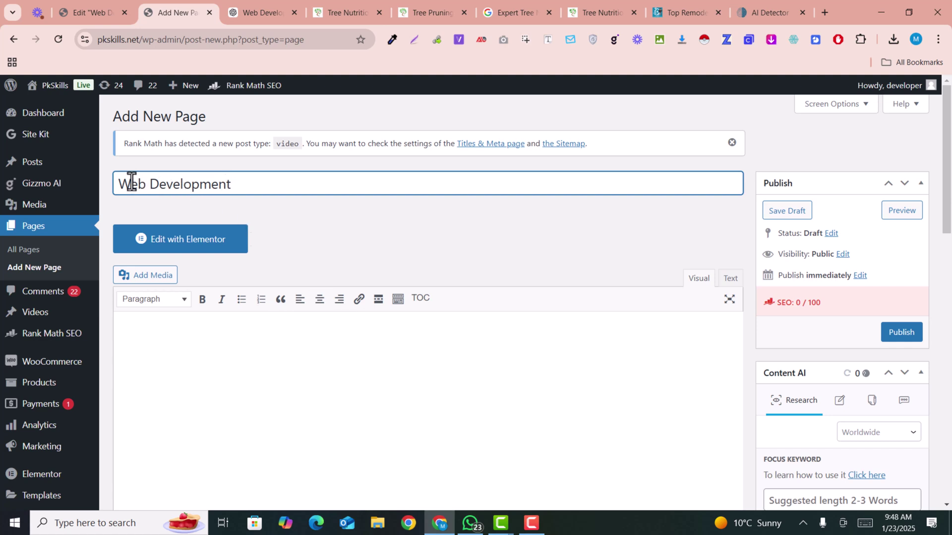
left_click_drag(115, 184, 253, 189)
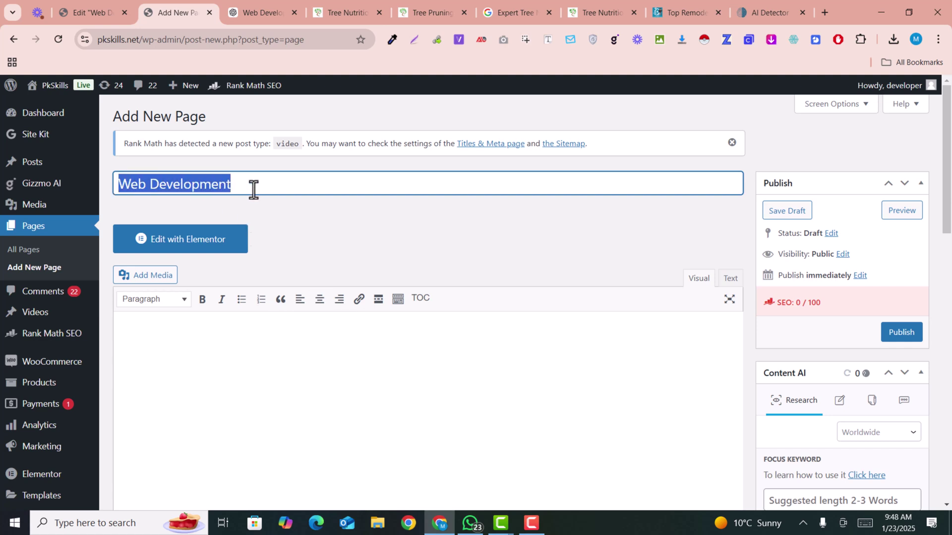
left_click(901, 336)
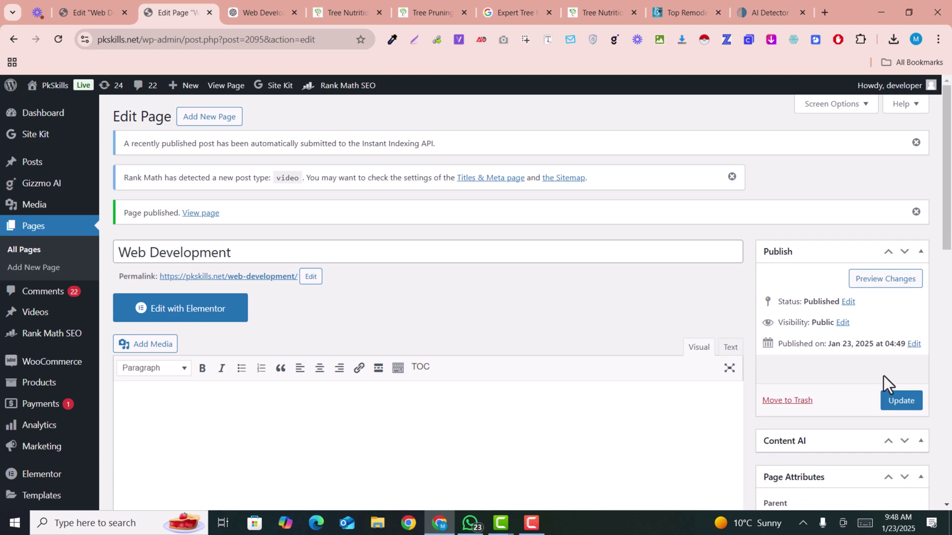
Open the page in Elementor and import the downloaded JSON template, enabling unfiltered uploads.
left_click(192, 315)
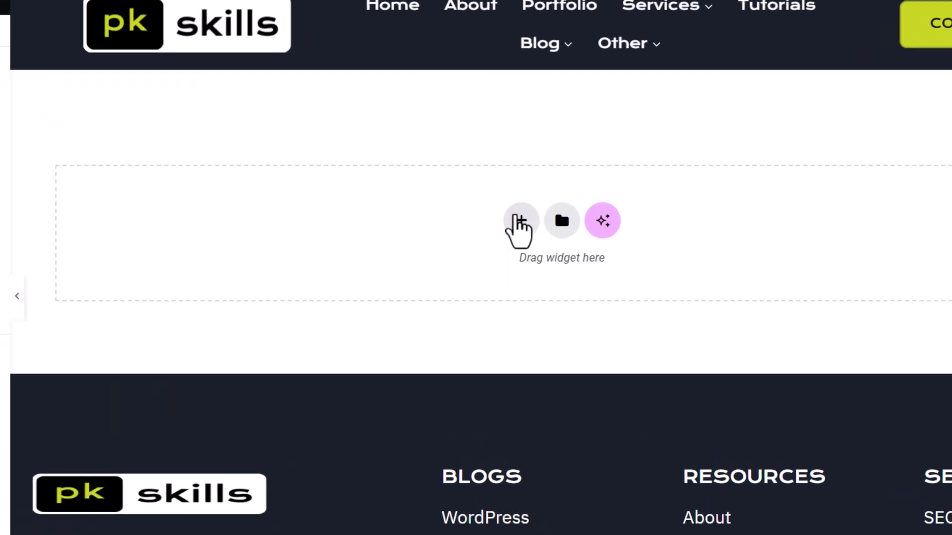
left_click(558, 206)
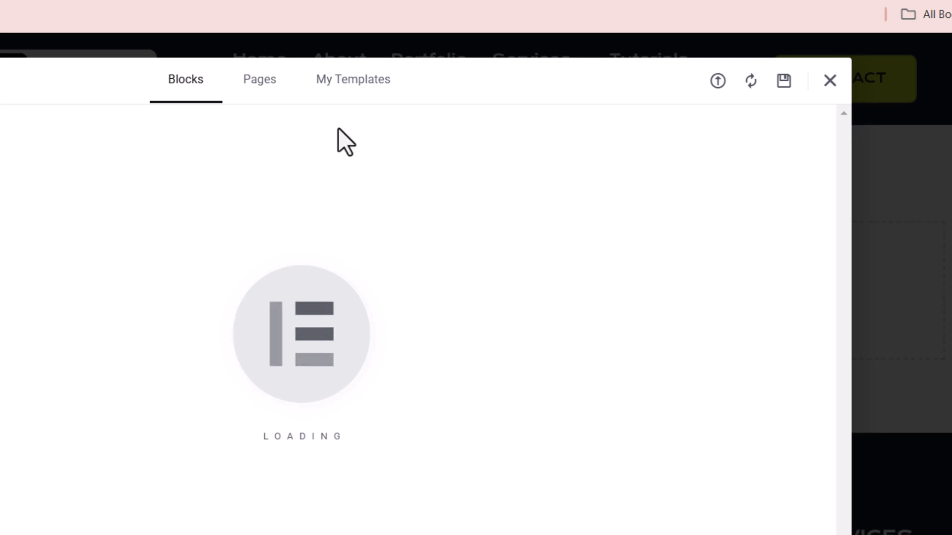
left_click(718, 81)
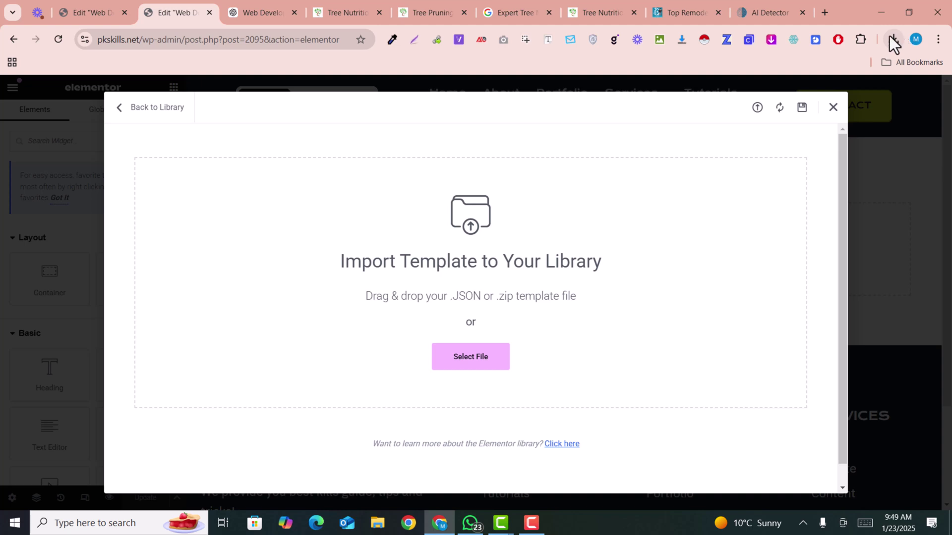
left_click(892, 39)
left_click_drag(798, 102, 441, 327)
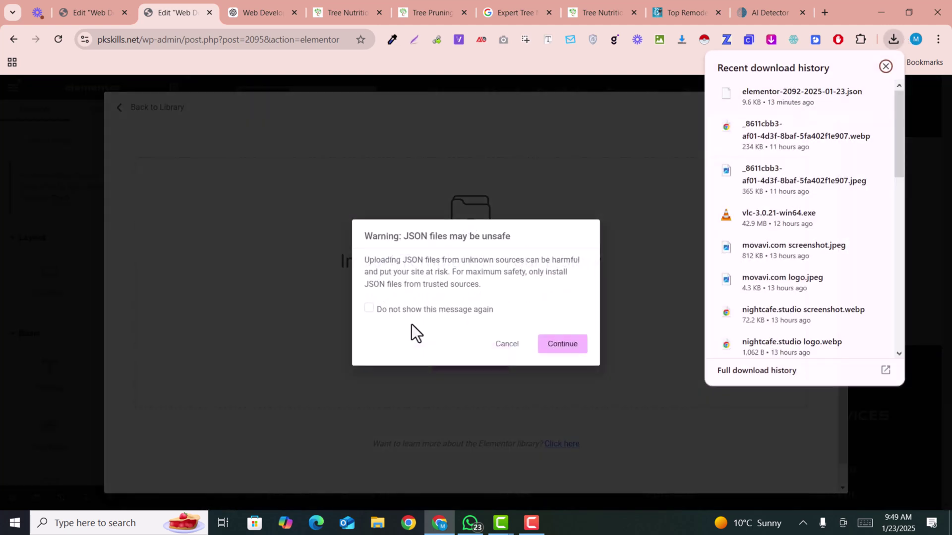
left_click(560, 347)
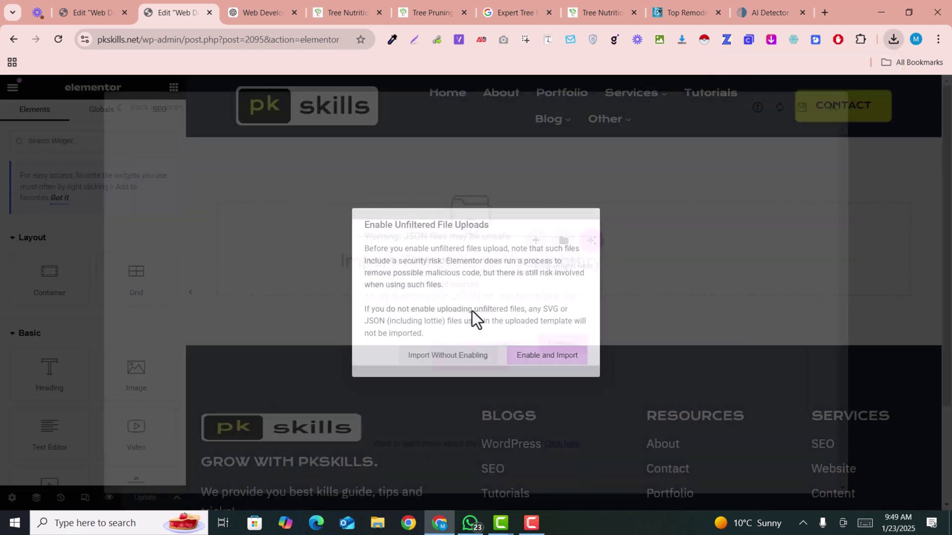
left_click(543, 362)
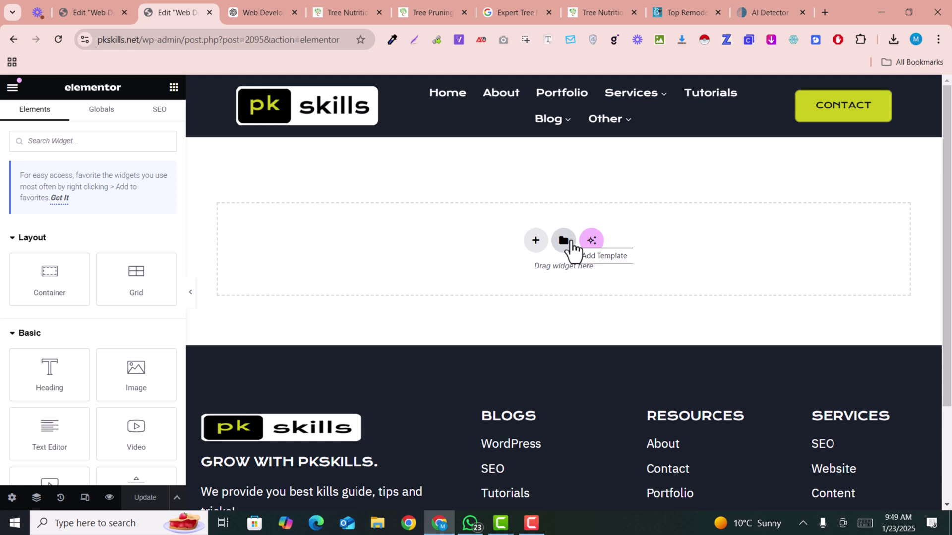
Insert the Service Page Template from My Templates, applying its page settings too.
left_click(571, 243)
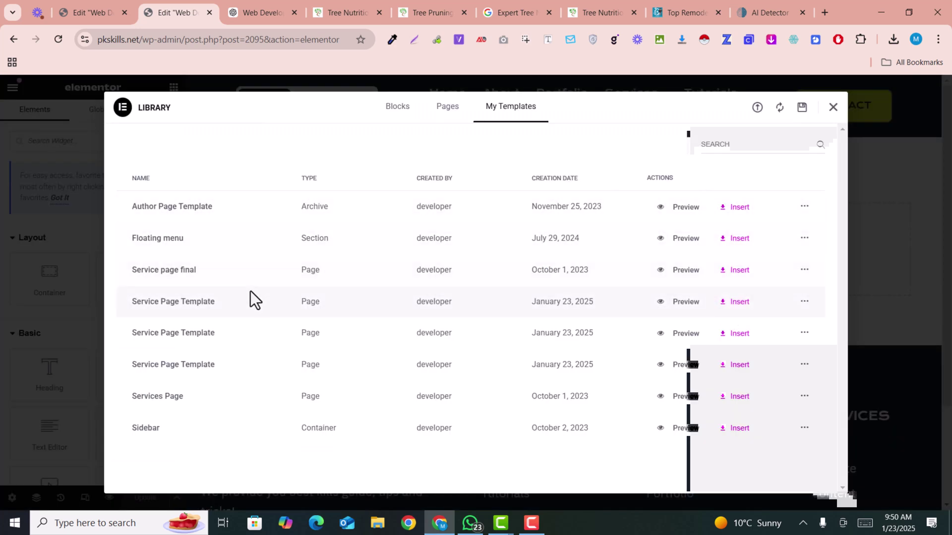
left_click(833, 107)
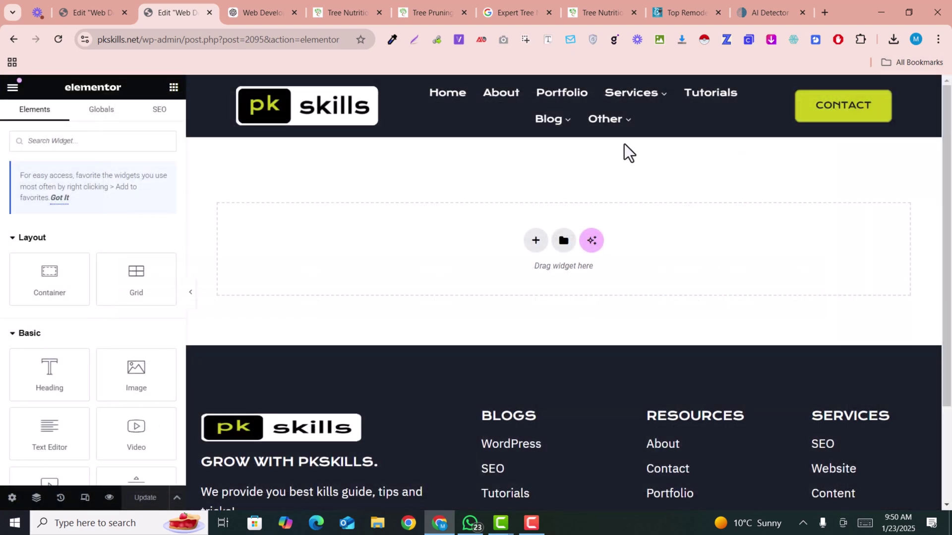
left_click(563, 241)
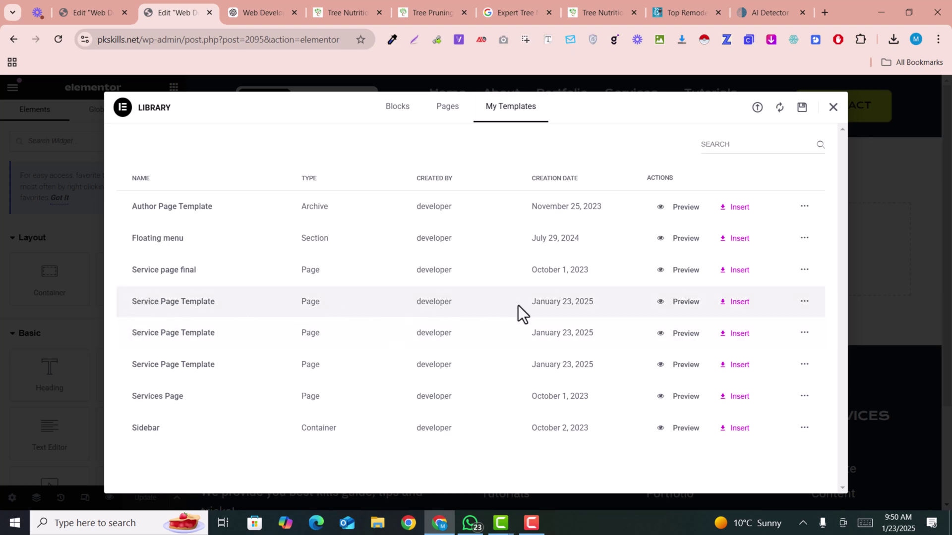
left_click(733, 303)
left_click(570, 325)
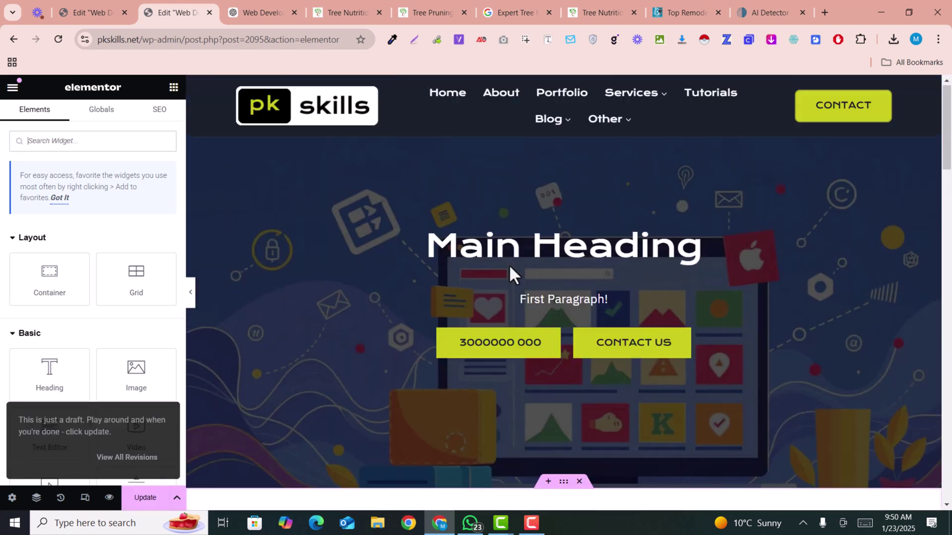
Copy the ChatGPT title 'Web Development Services in Fort Abbas, Punjab' into the Main Heading.
scroll(519, 260, "down", 15)
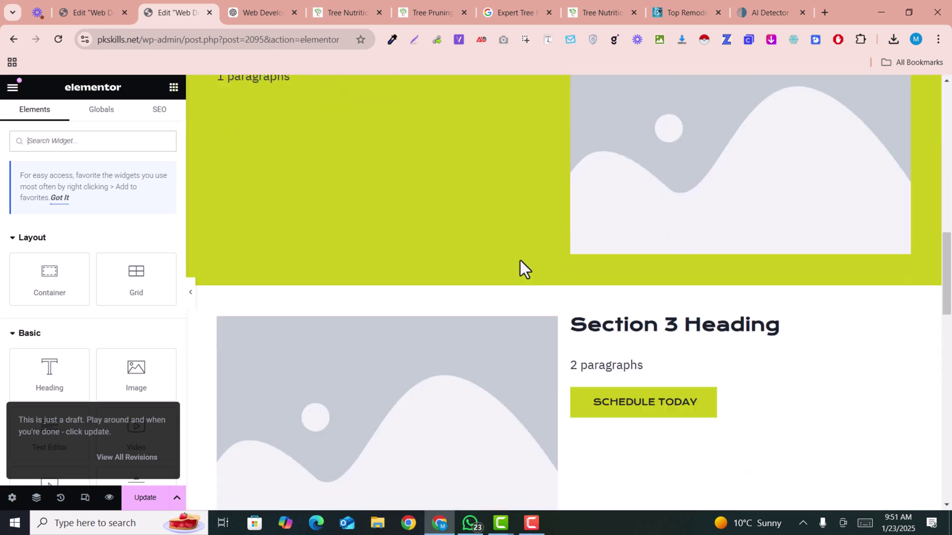
scroll(520, 260, "down", 6)
scroll(521, 261, "up", 18)
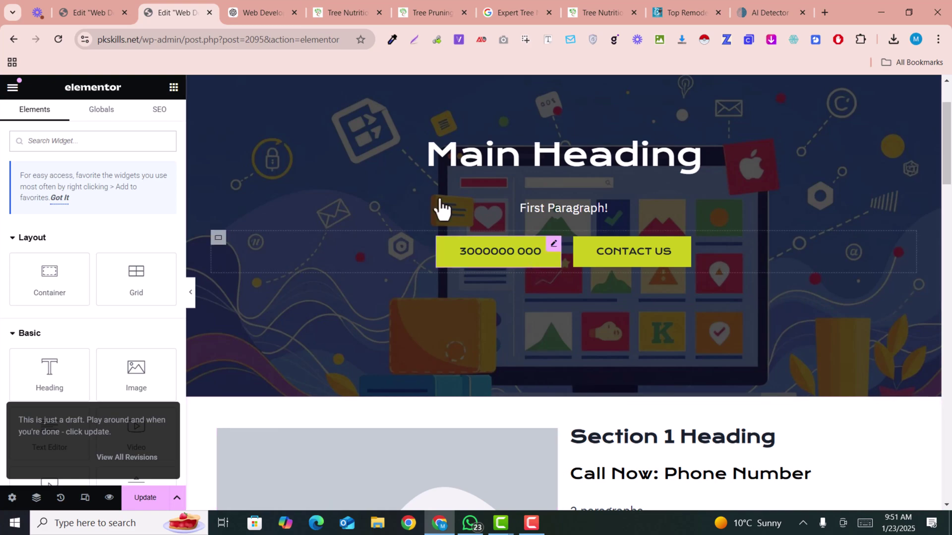
left_click(271, 7)
scroll(500, 168, "up", 2)
scroll(502, 181, "up", 10)
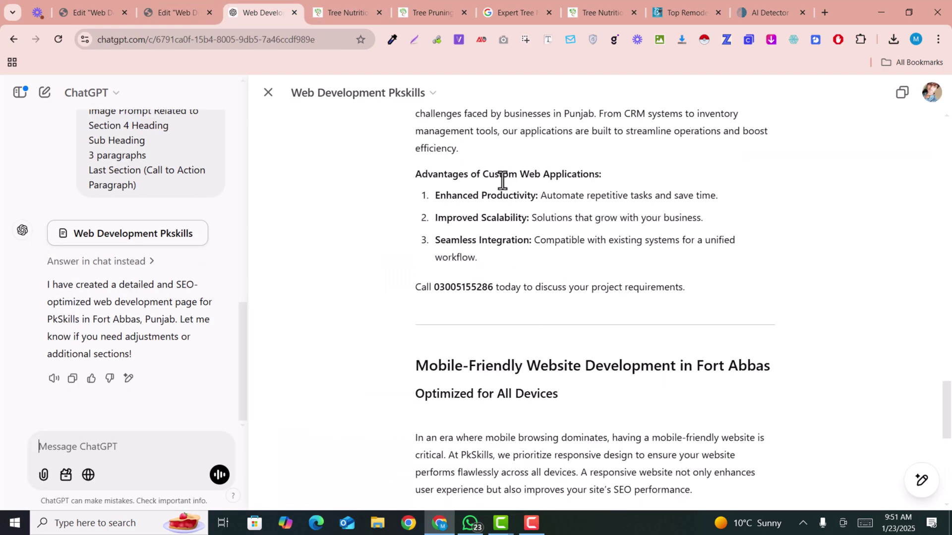
scroll(502, 180, "up", 10)
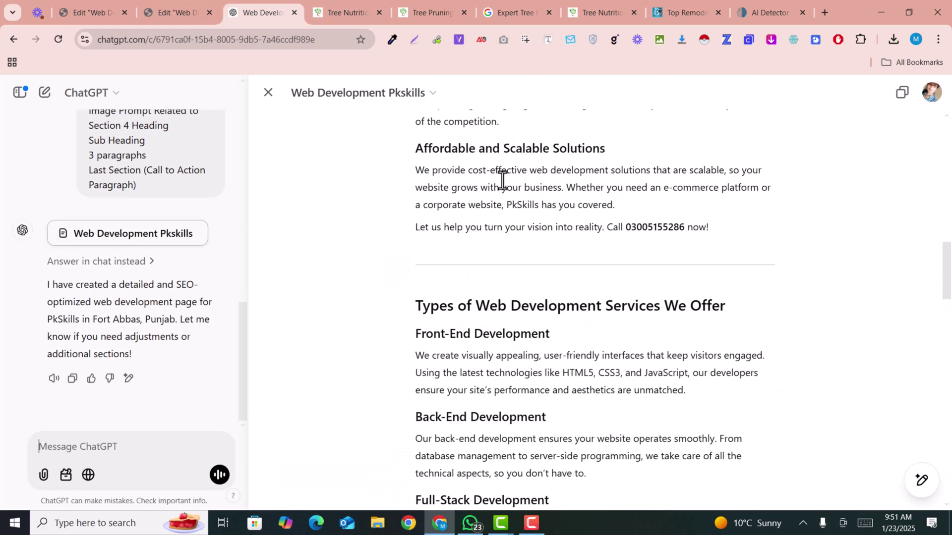
scroll(502, 179, "up", 3)
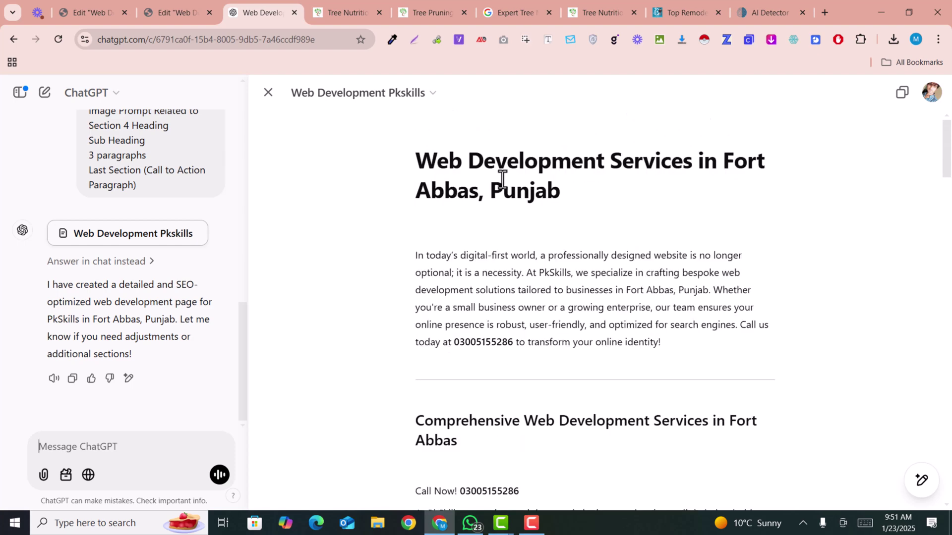
left_click_drag(418, 159, 578, 198)
key("ctrl+c")
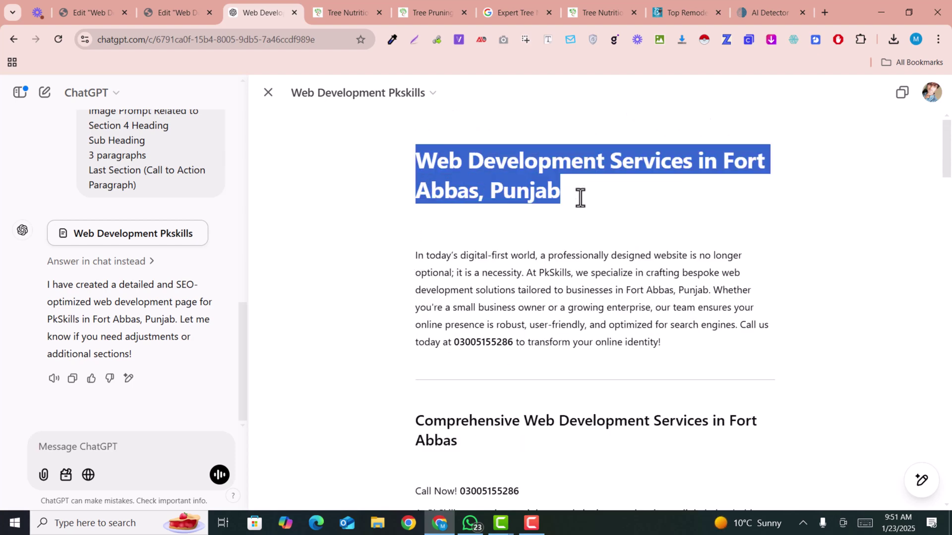
left_click(178, 11)
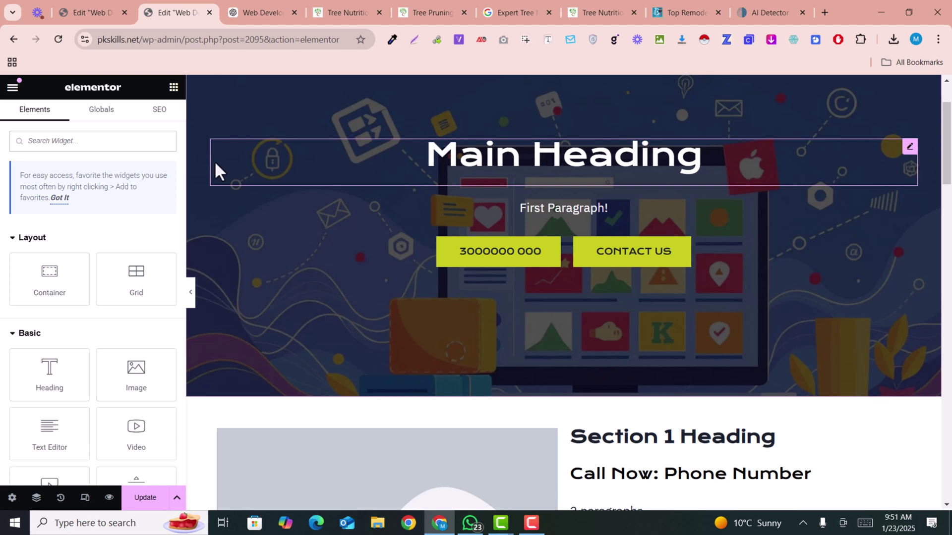
left_click(217, 170)
key("ctrl+a")
key("ctrl+v")
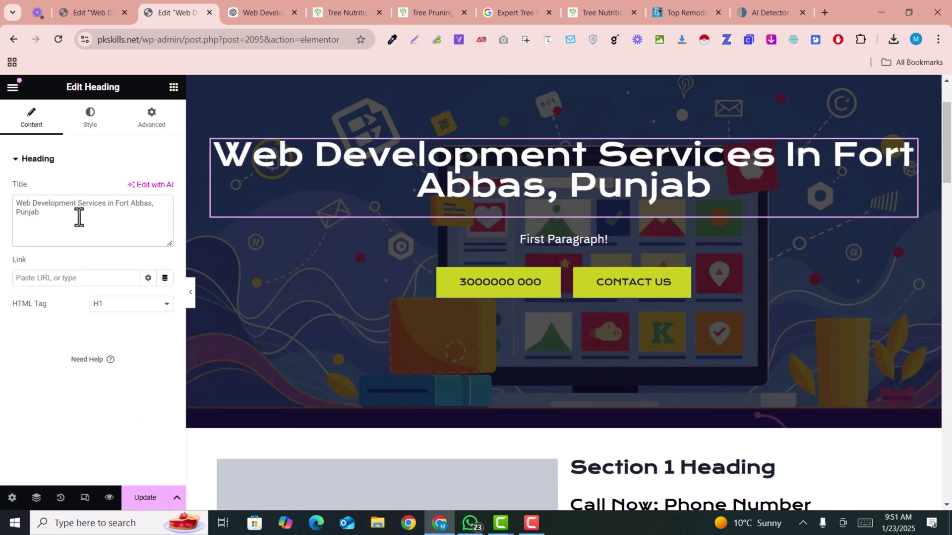
Select ChatGPT's intro paragraph in the draft to copy it.
left_click(268, 13)
left_click(464, 273)
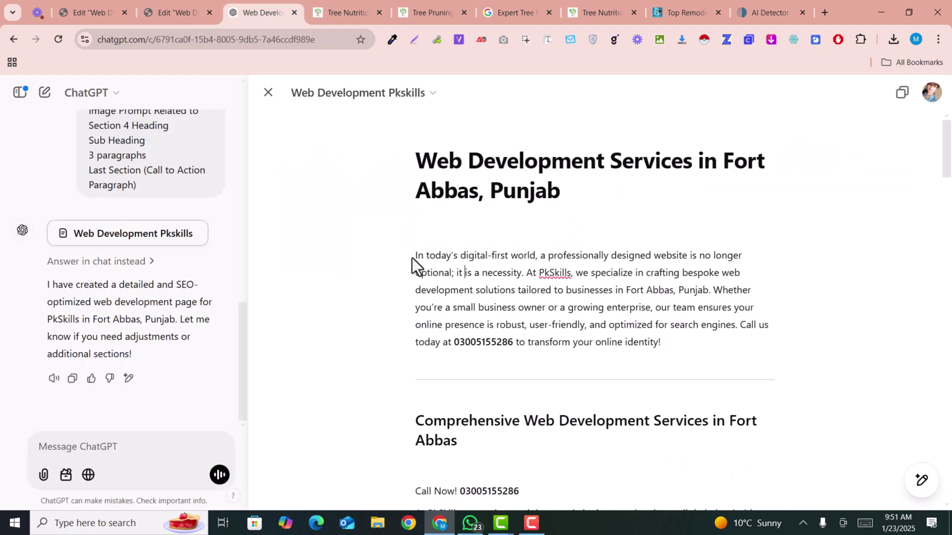
left_click_drag(658, 345, 388, 252)
key("ctrl+c")
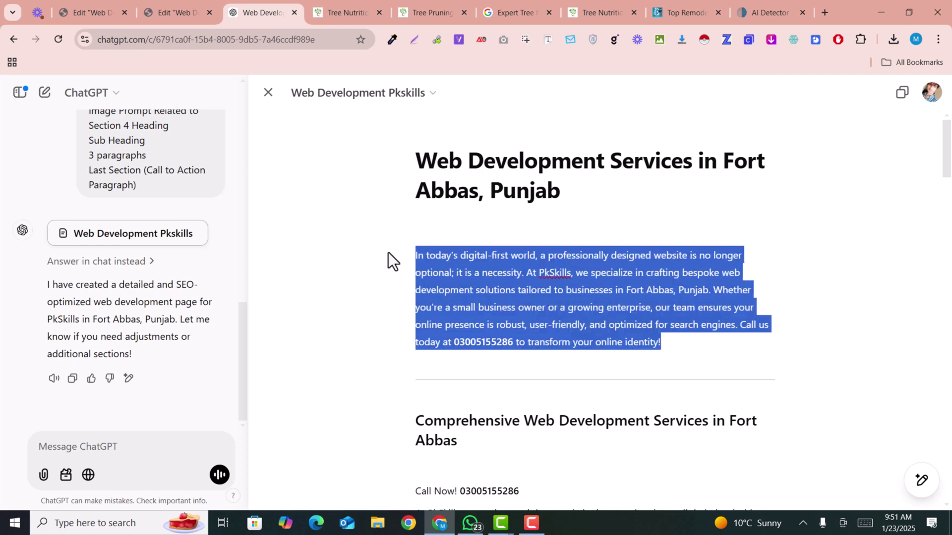
left_click(166, 6)
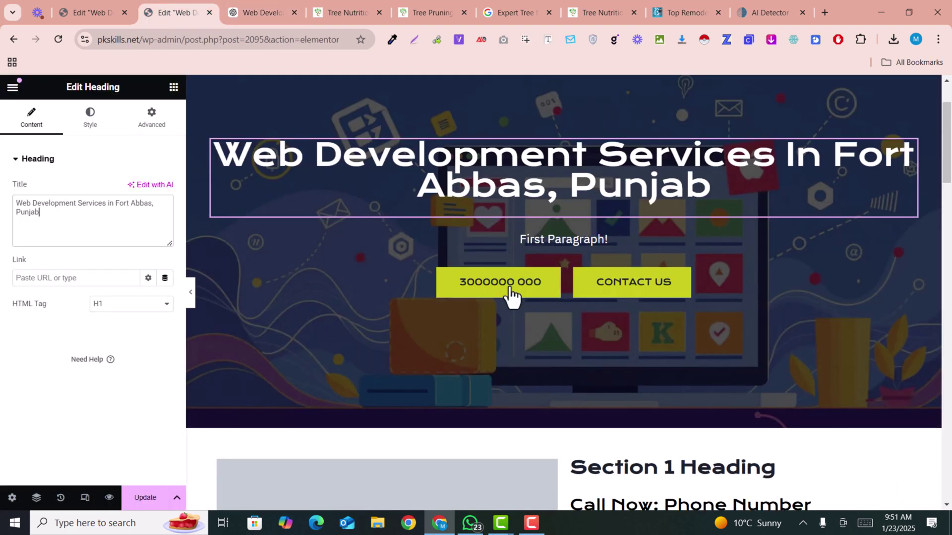
Replace the First Paragraph with ChatGPT's Fort Abbas intro and add the company's phone number to the call button.
left_click(583, 243)
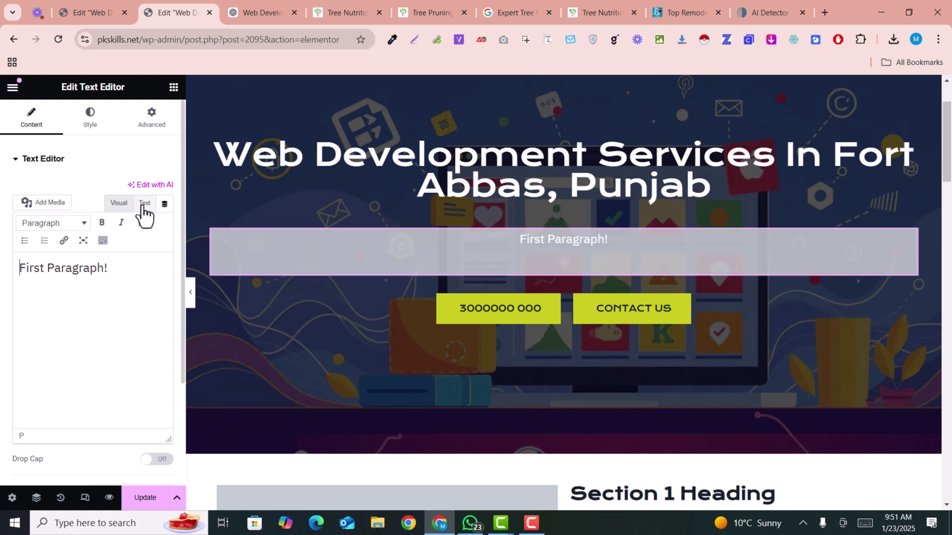
key("ctrl+a")
key("ctrl+v")
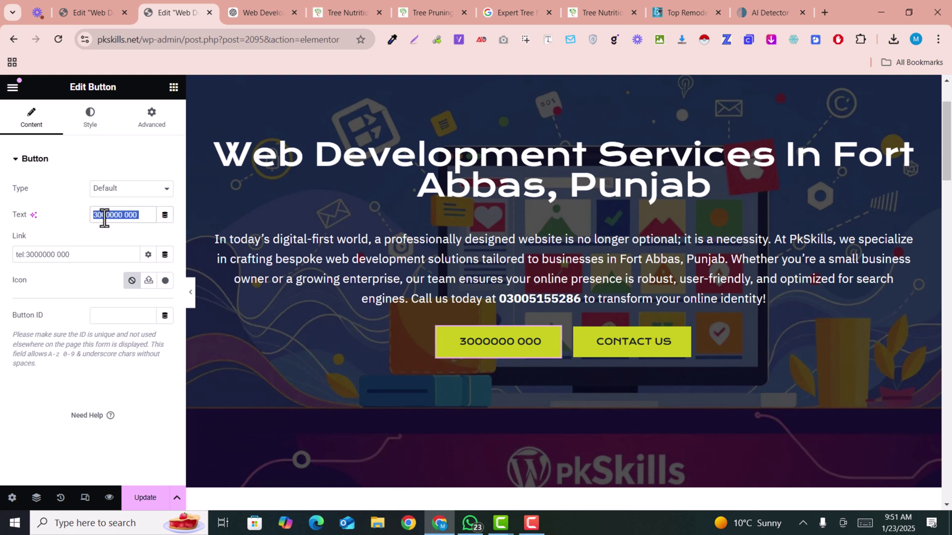
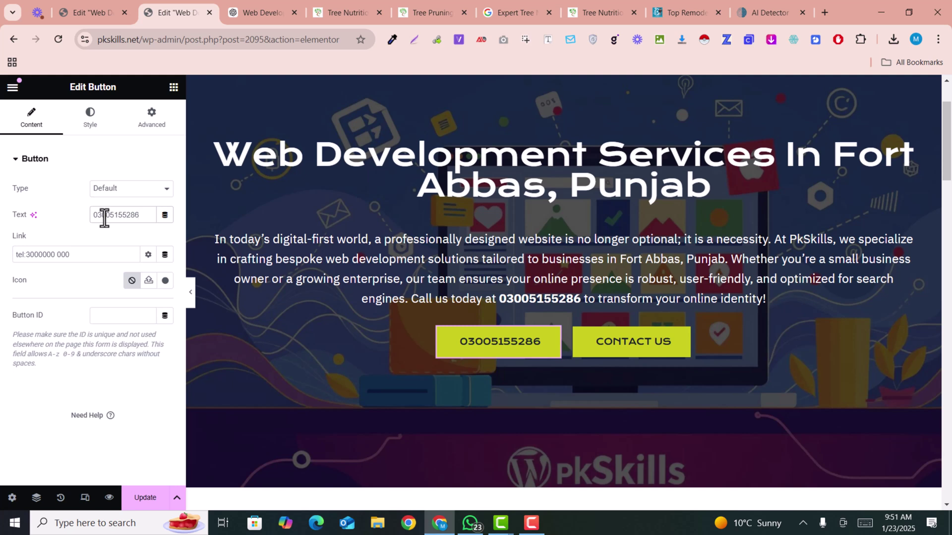
left_click(31, 255)
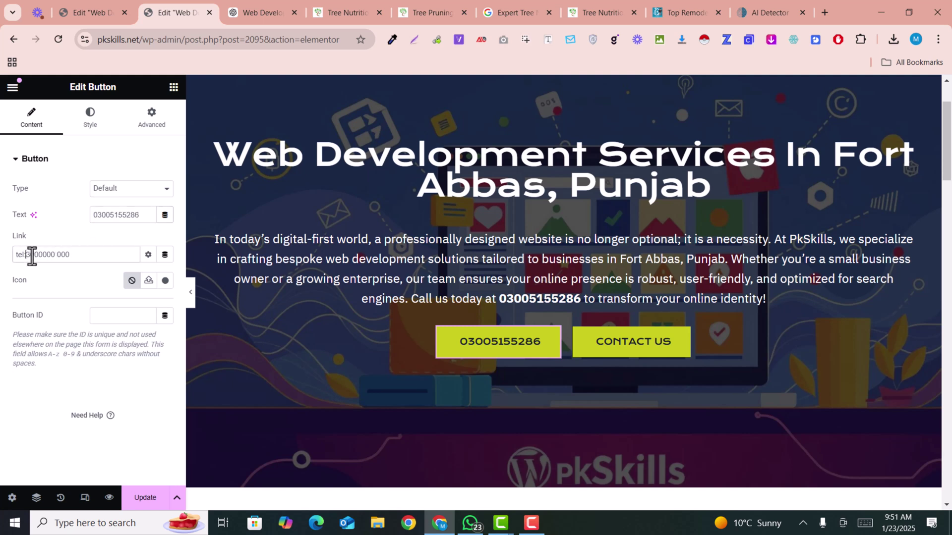
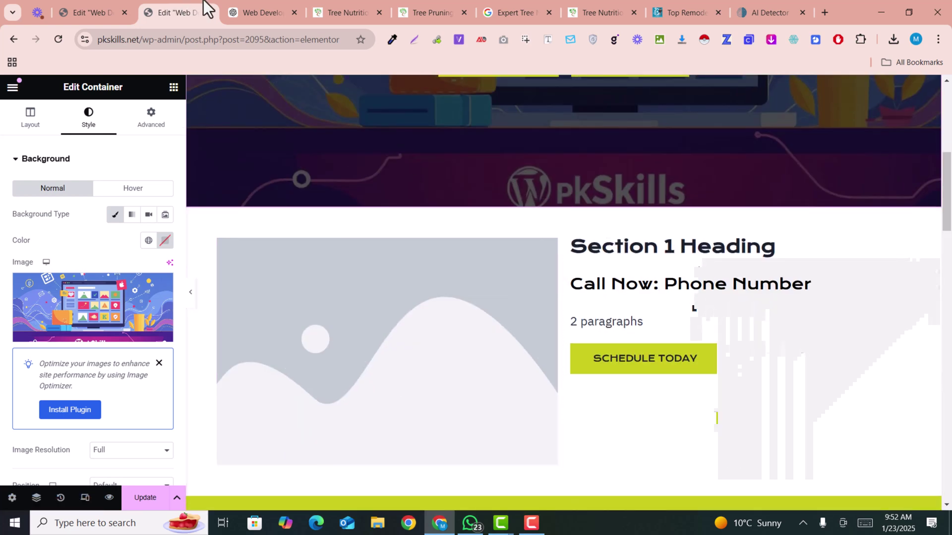
Replace section 1's title with the 'Comprehensive Web Development Services in Fort Abbas' heading.
left_click(234, 3)
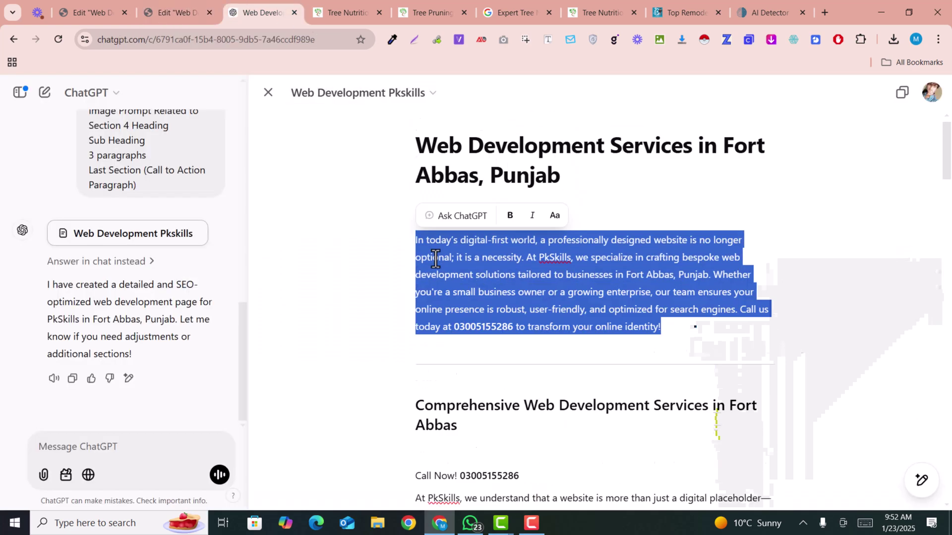
left_click(444, 302)
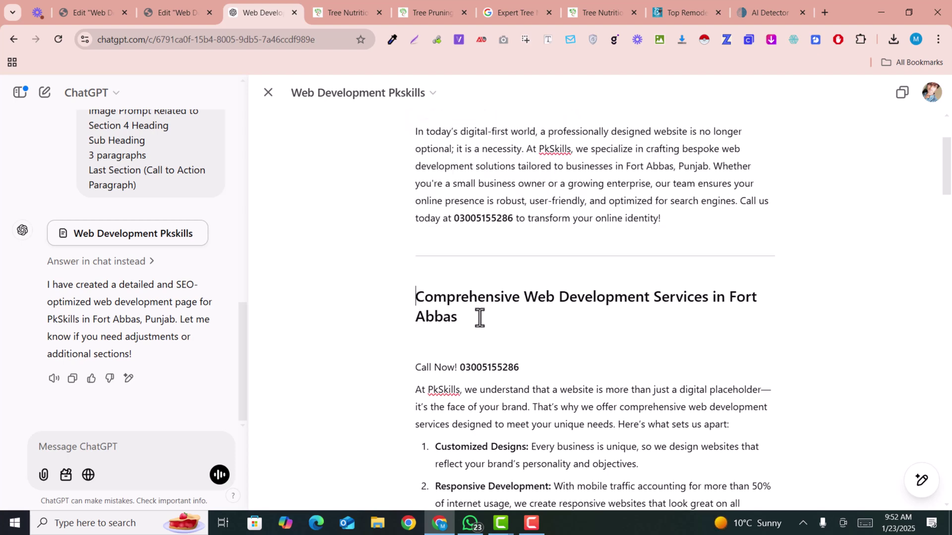
left_click_drag(456, 319, 404, 296)
key("ctrl+c")
left_click(214, 7)
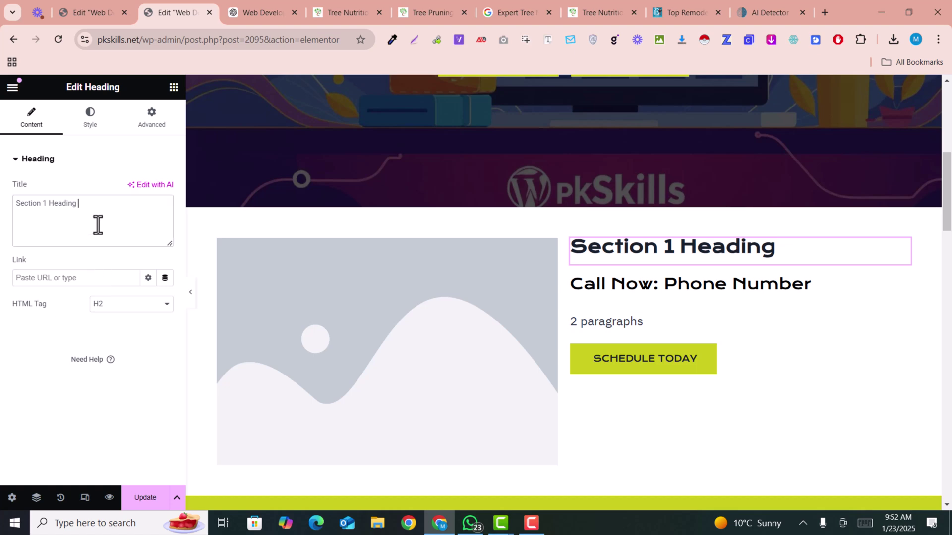
key("ctrl+a")
key("ctrl+v")
Put the copied Call Now line into the 'Call Now: Phone Number' heading.
left_click(236, 4)
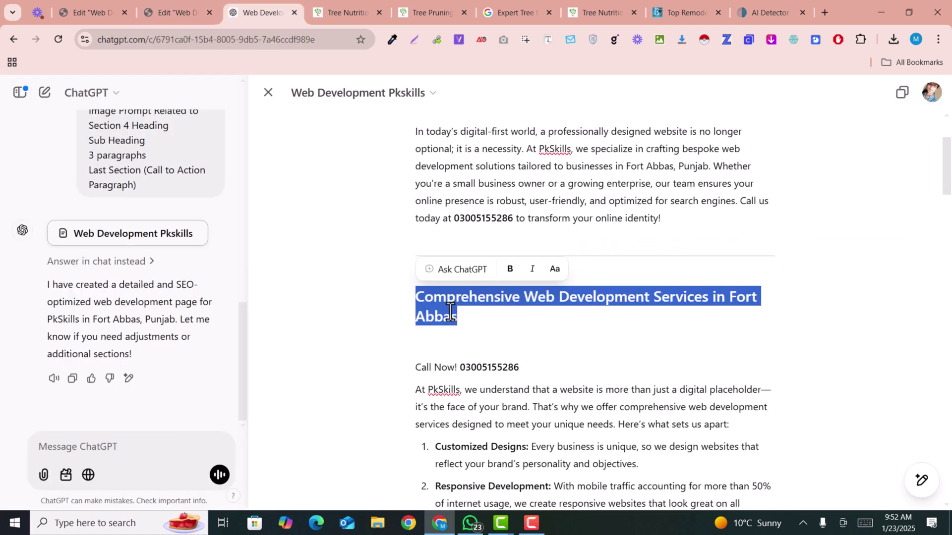
left_click(465, 358)
triple_click(443, 366)
key("ctrl+c")
left_click(173, 13)
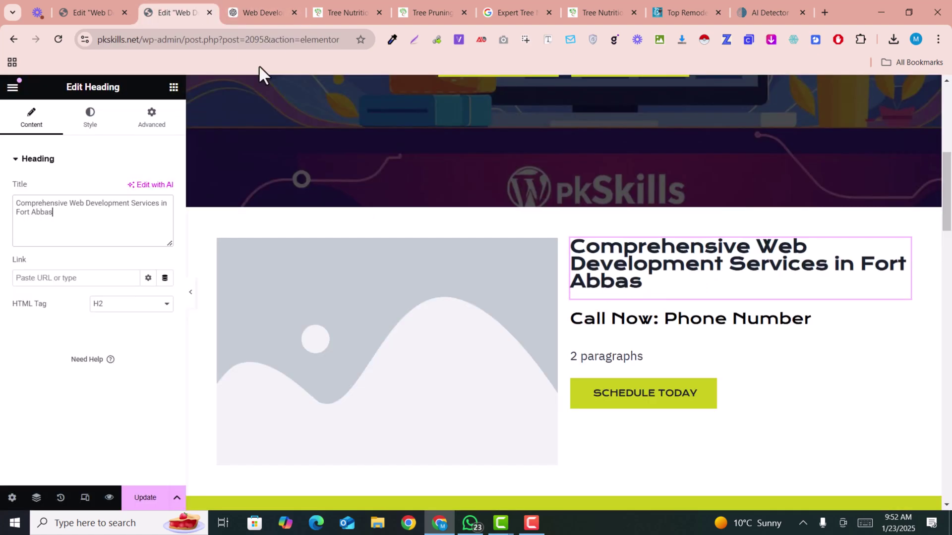
left_click(696, 325)
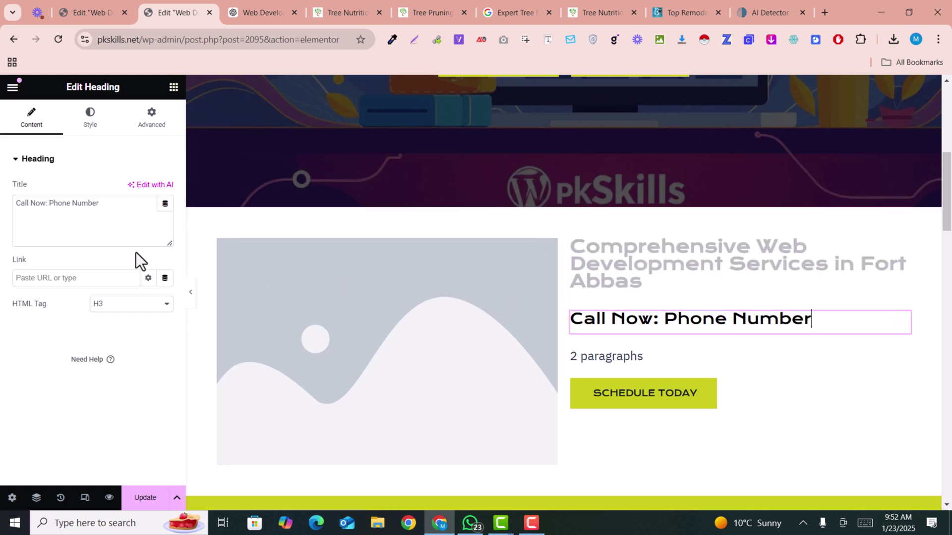
triple_click(104, 207)
key("ctrl+v")
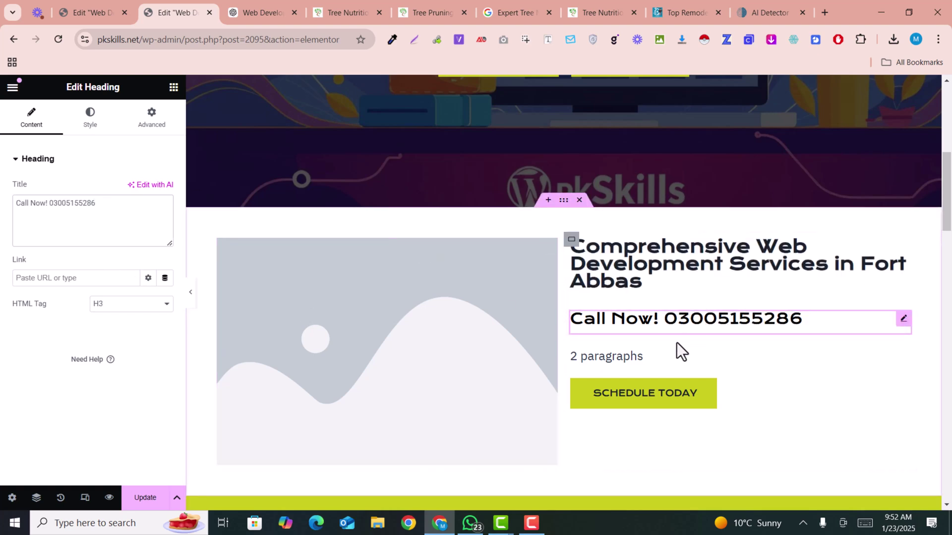
Replace the 2-paragraph text block with the PkSkills intro ending 'Fort Abbas, Punjab.'.
left_click(267, 1)
scroll(578, 289, "down", 3)
left_click(459, 304)
left_click_drag(427, 218, 567, 422)
key("ctrl+c")
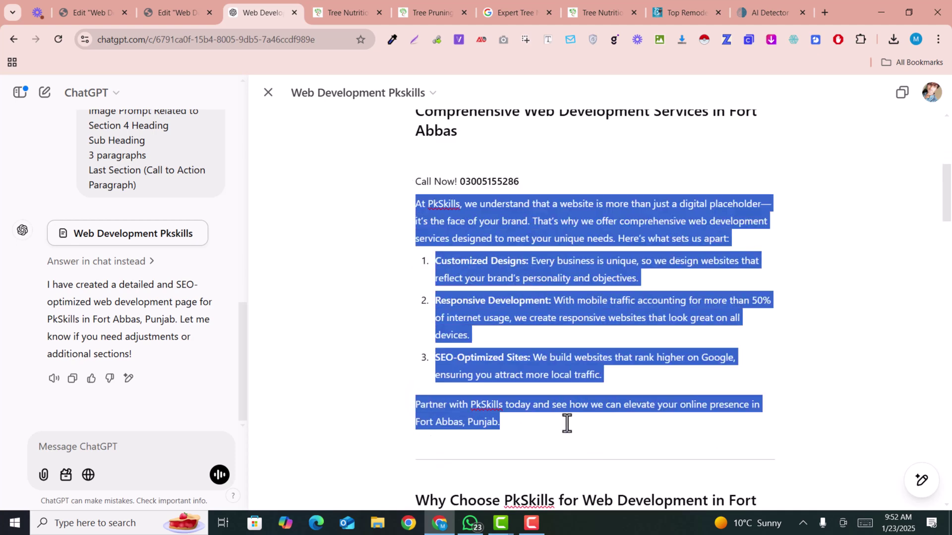
left_click(164, 12)
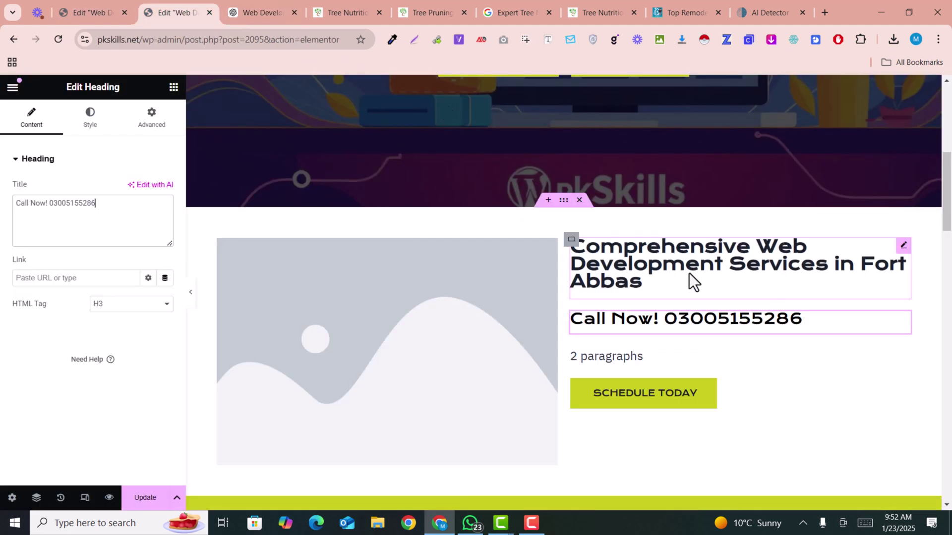
left_click(701, 358)
key("ctrl+a")
key("BackSpace")
key("ctrl+v")
scroll(676, 324, "down", 3)
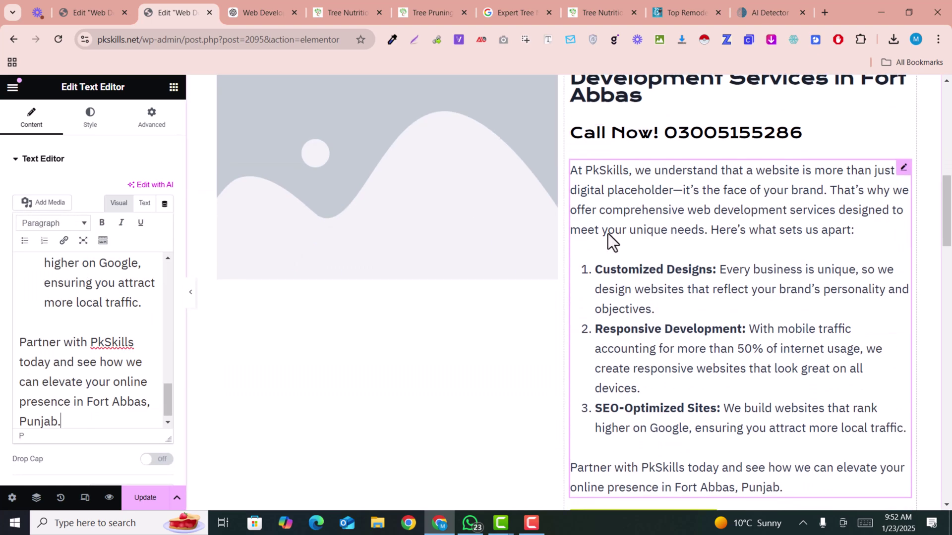
scroll(470, 228, "down", 3)
scroll(471, 314, "up", 3)
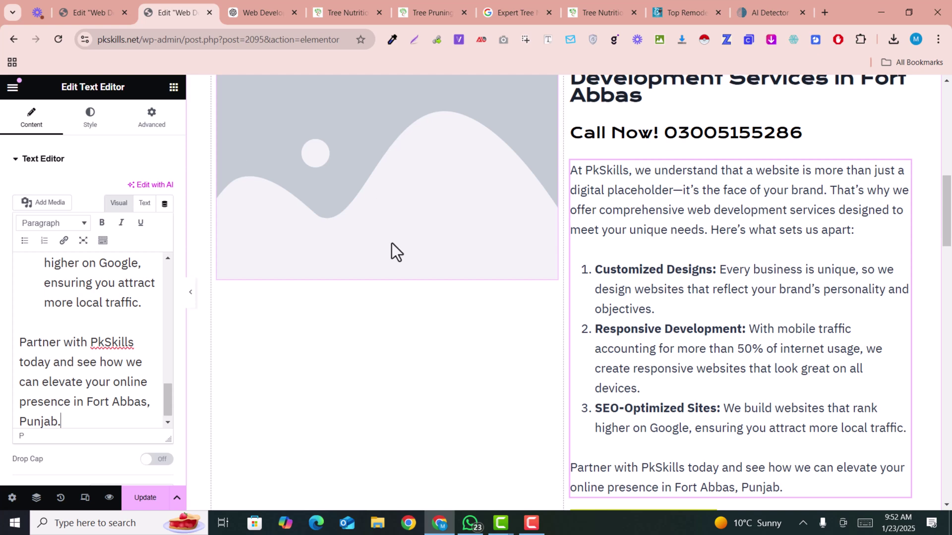
scroll(392, 243, "down", 5)
scroll(396, 238, "down", 1)
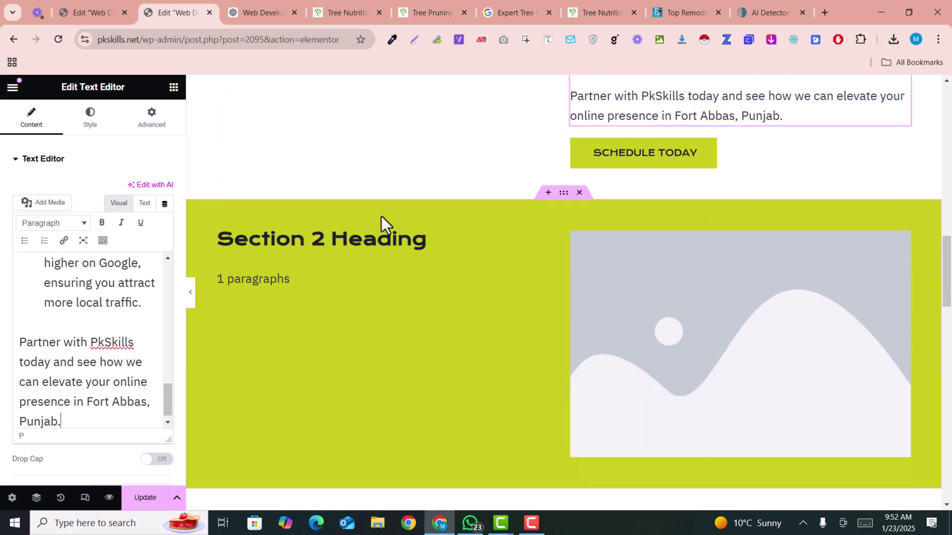
Copy the 'Why Choose PkSkills' heading from the ChatGPT draft.
key("ctrl+Tab")
scroll(521, 362, "down", 4)
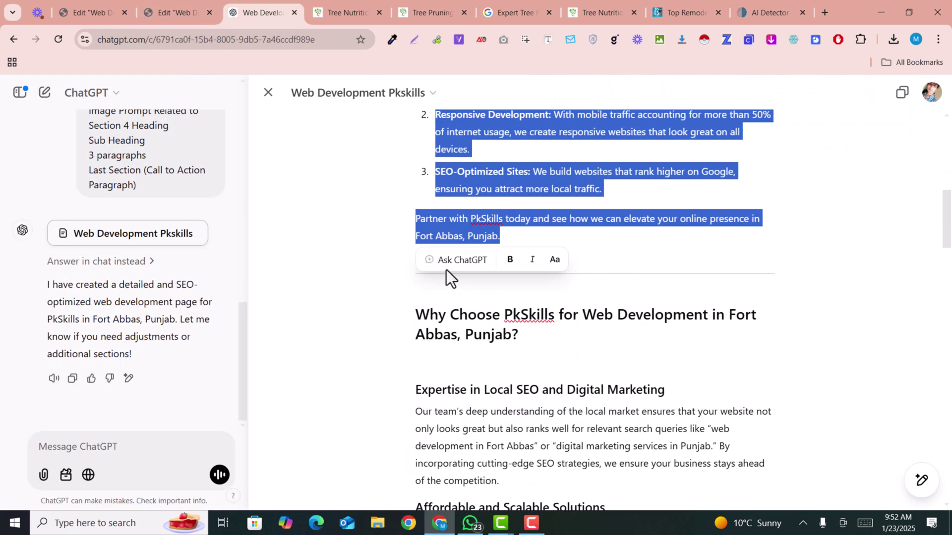
left_click(424, 332)
left_click_drag(418, 313, 545, 344)
key("ctrl+c")
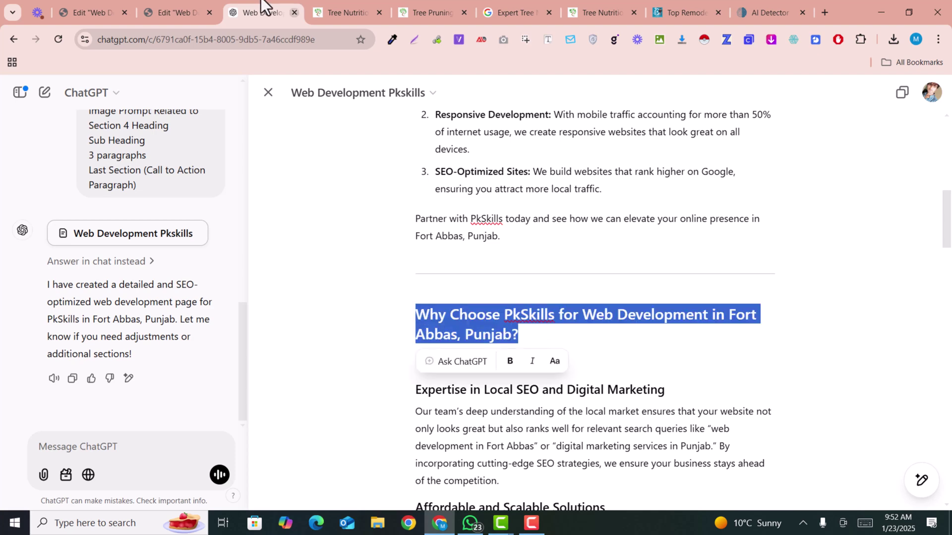
left_click(178, 2)
Paste 'Why Choose PkSkills…' as Section 2's heading title and adjust its typography line height.
left_click(286, 245)
left_click(66, 215)
key("ctrl+a")
key("ctrl+v")
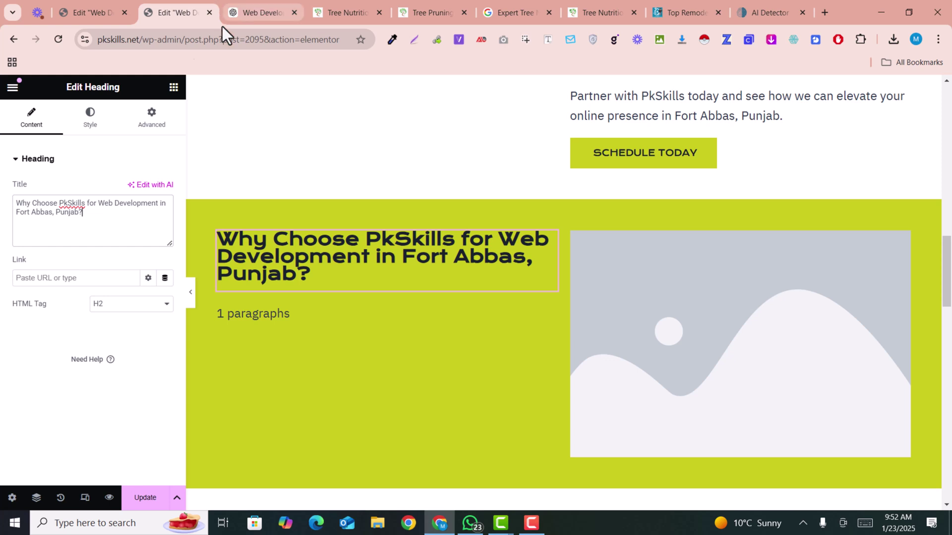
left_click(84, 120)
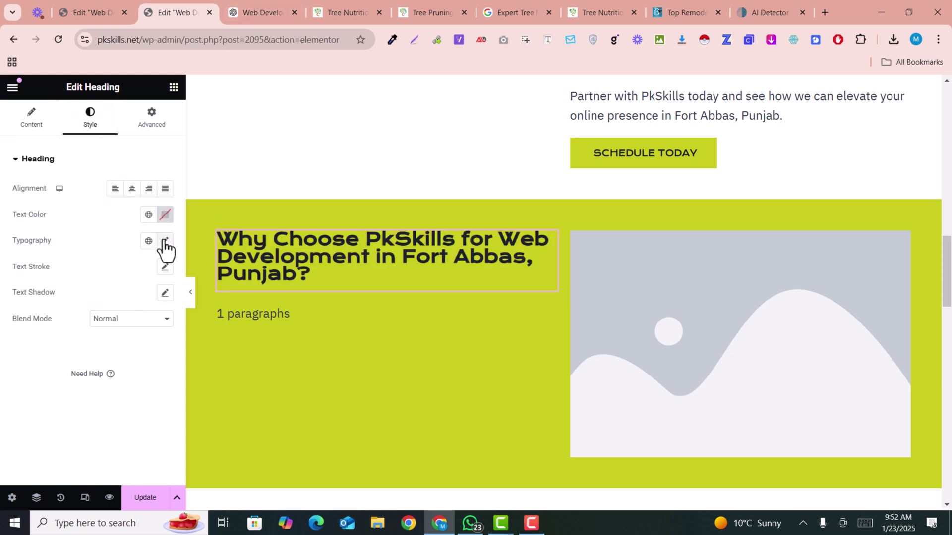
left_click(165, 243)
scroll(61, 411, "down", 2)
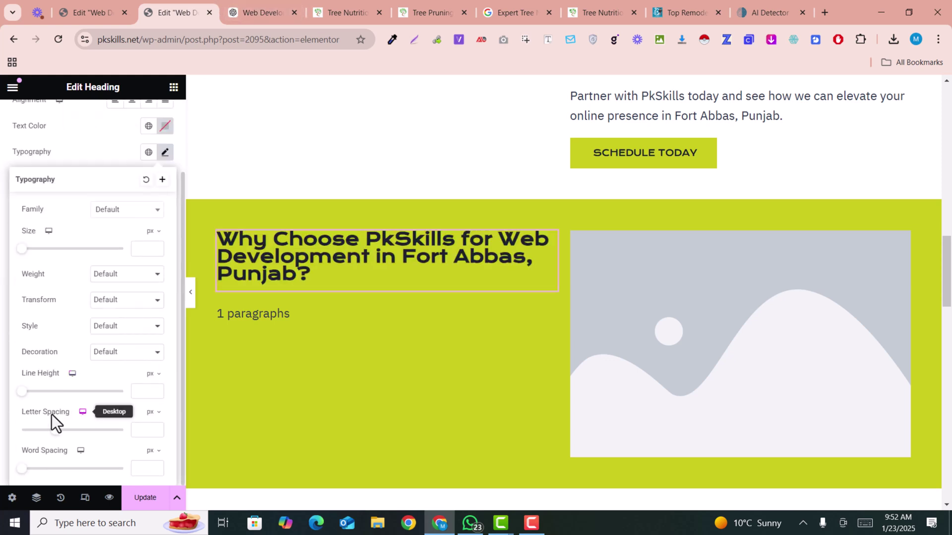
left_click_drag(21, 392, 58, 400)
Fill Section 2's text block with the Local SEO and Affordable Scalable Solutions copy.
left_click(263, 1)
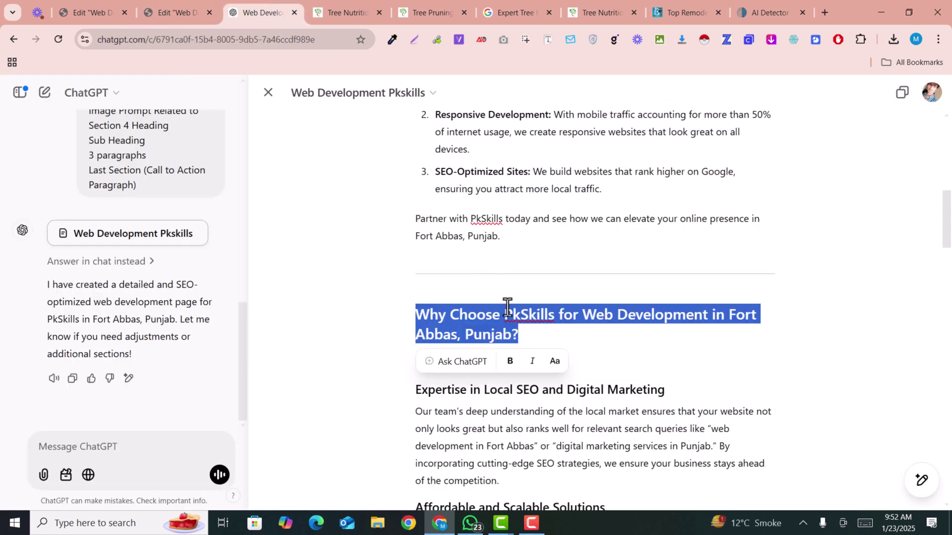
scroll(506, 303, "down", 2)
left_click(493, 357)
left_click_drag(415, 267, 724, 475)
scroll(644, 376, "down", 3)
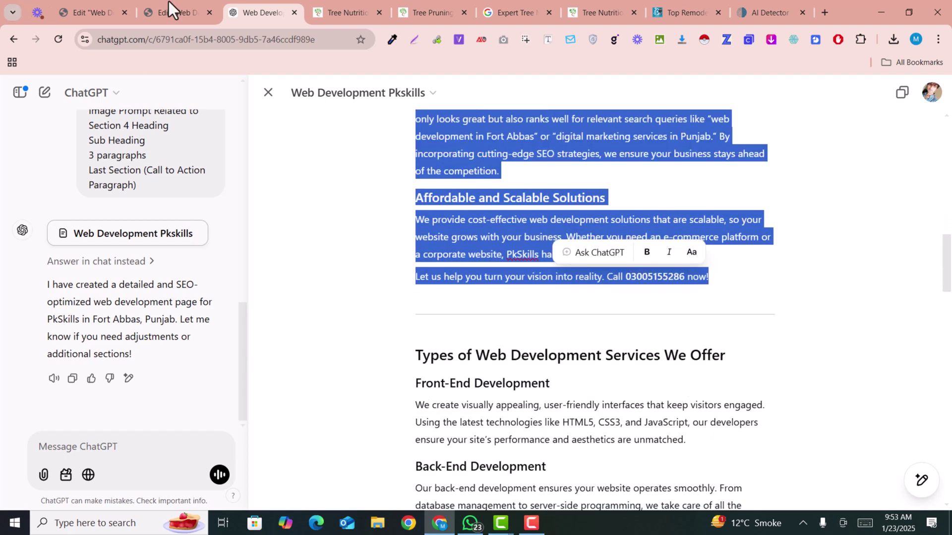
left_click(196, 4)
left_click(305, 339)
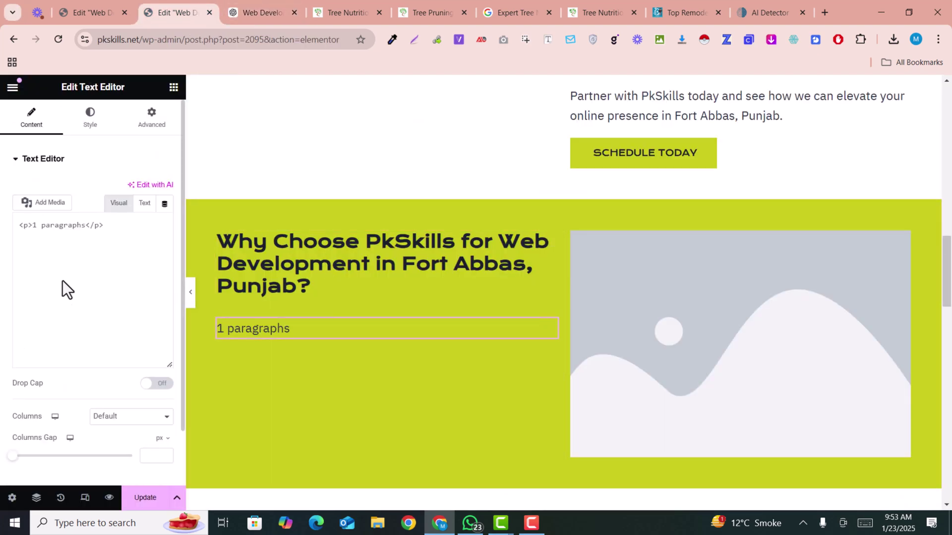
double_click(67, 268)
key("ctrl+v")
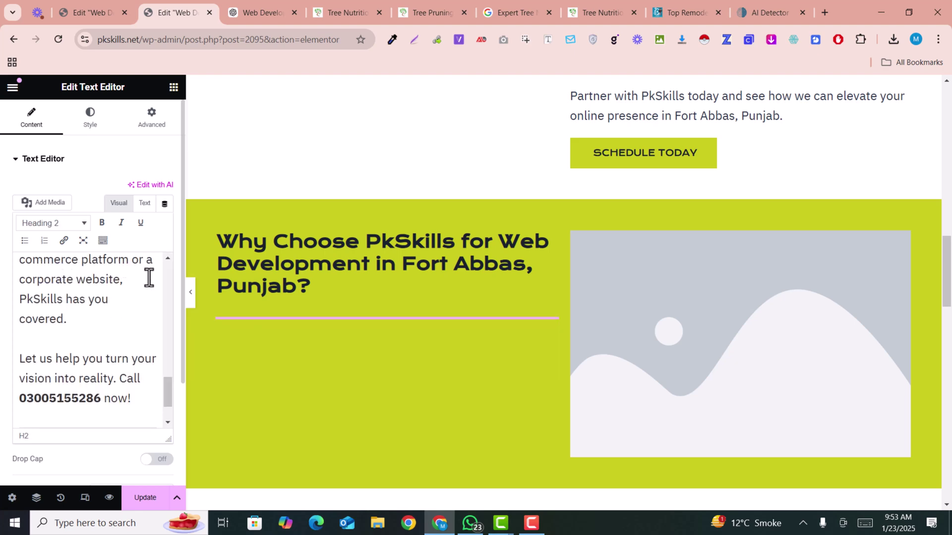
scroll(305, 385, "down", 3)
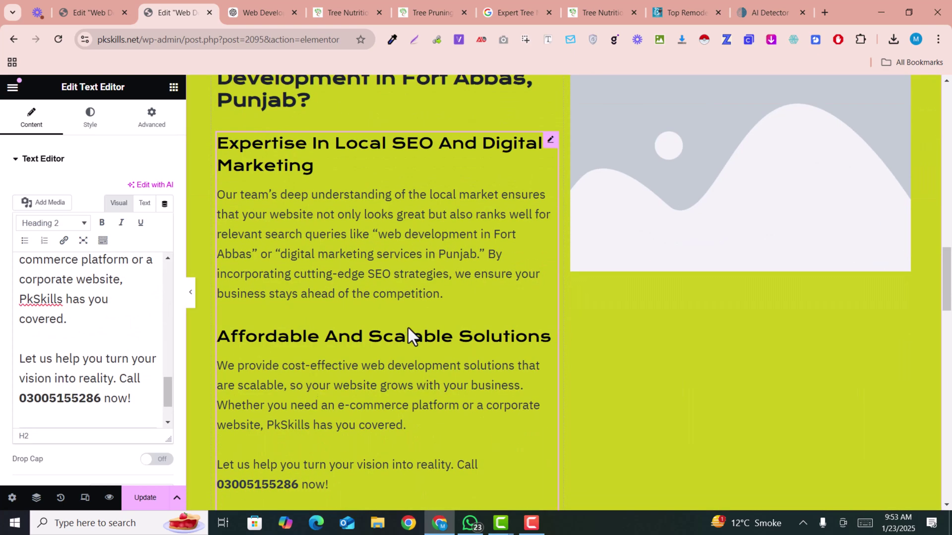
scroll(352, 296, "down", 2)
scroll(352, 297, "up", 6)
scroll(319, 276, "down", 10)
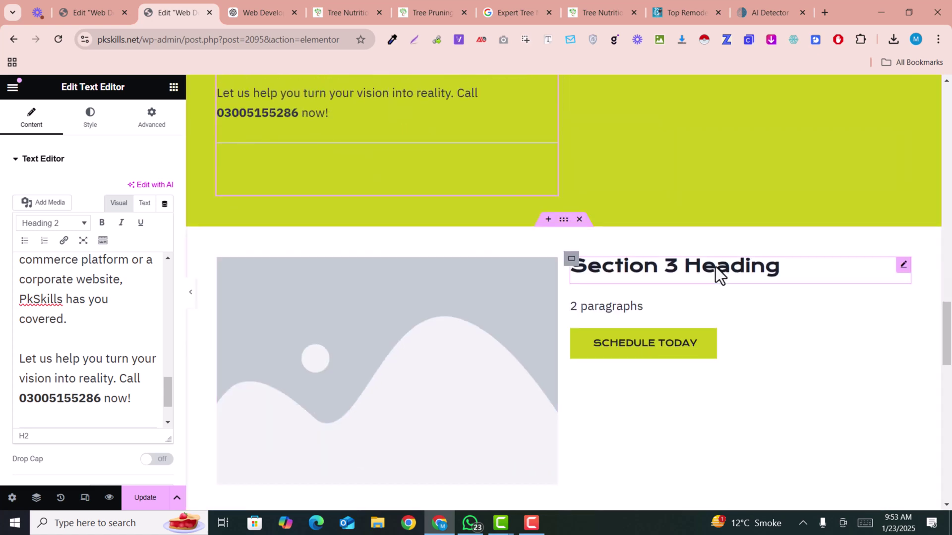
Copy the 'Types of Web Development Services We Offer' heading from the draft.
left_click(255, 11)
scroll(595, 300, "down", 4)
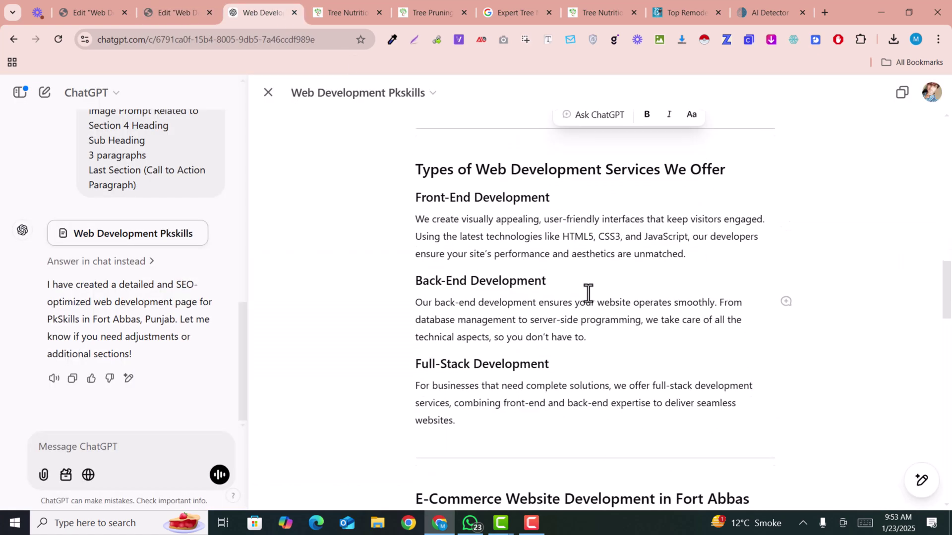
triple_click(530, 165)
key("ctrl+c")
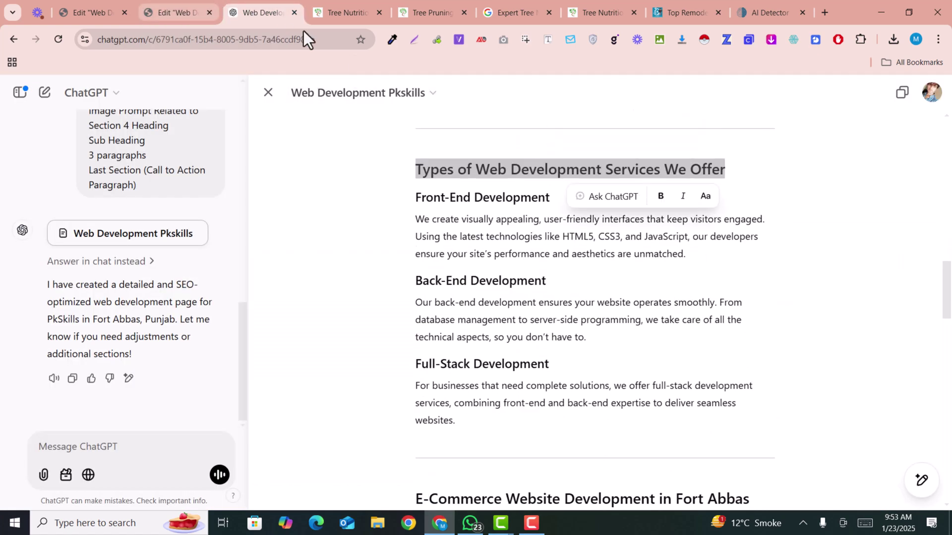
left_click(174, 12)
left_click(681, 271)
Set section 3's heading title to 'Types of Web Development Services We Offer'.
left_click(87, 213)
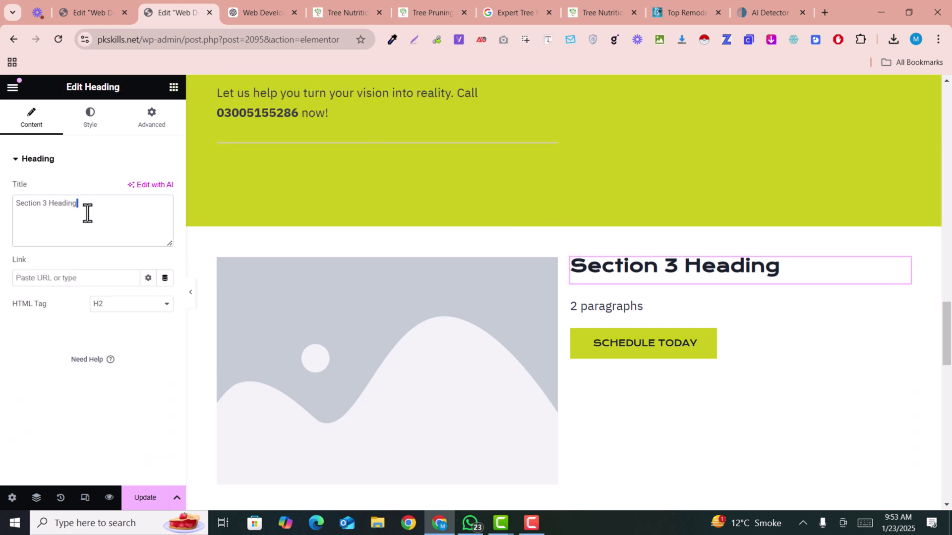
key("ctrl+a")
key("ctrl+v")
Fill section 3's text block with the Front-End, Back-End and Full-Stack Development copy.
left_click(255, 11)
left_click(439, 219)
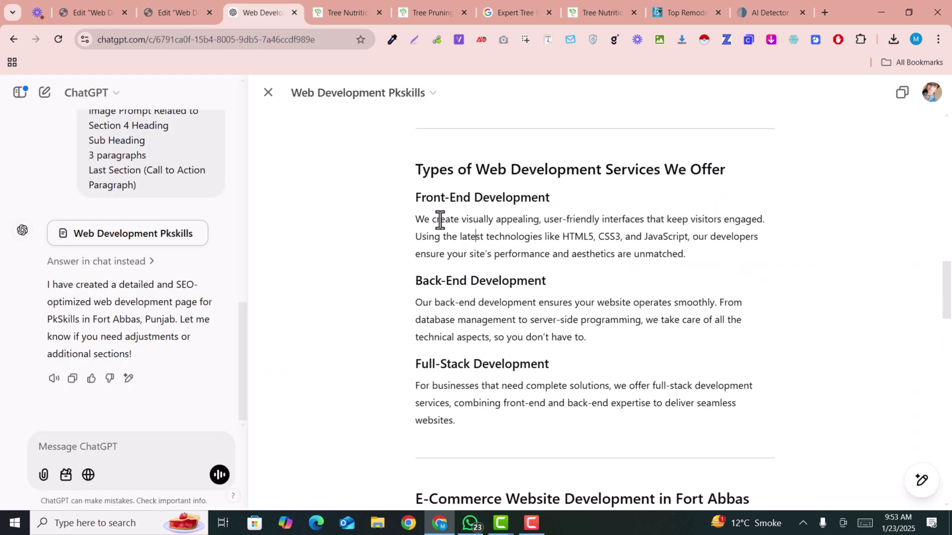
left_click_drag(417, 197, 529, 414)
key("ctrl+c")
left_click(145, 9)
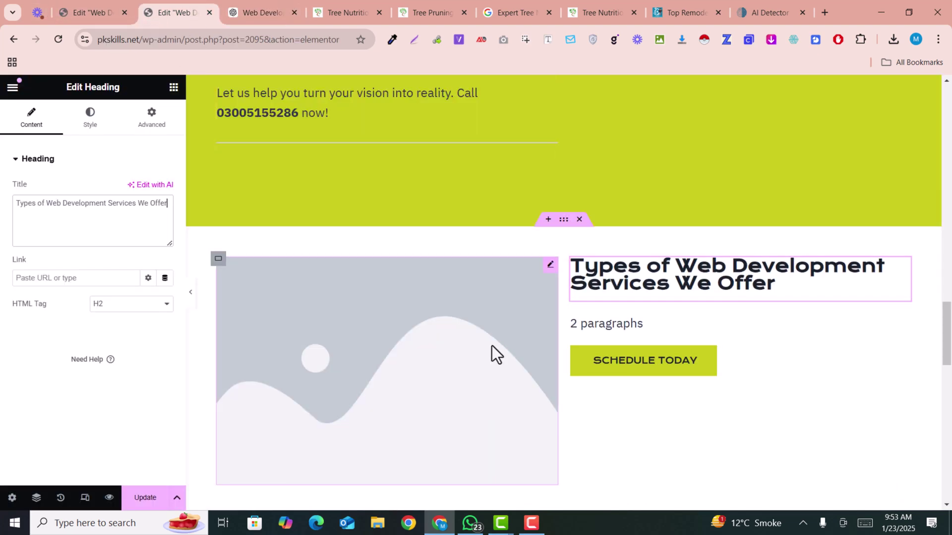
left_click(634, 326)
double_click(102, 301)
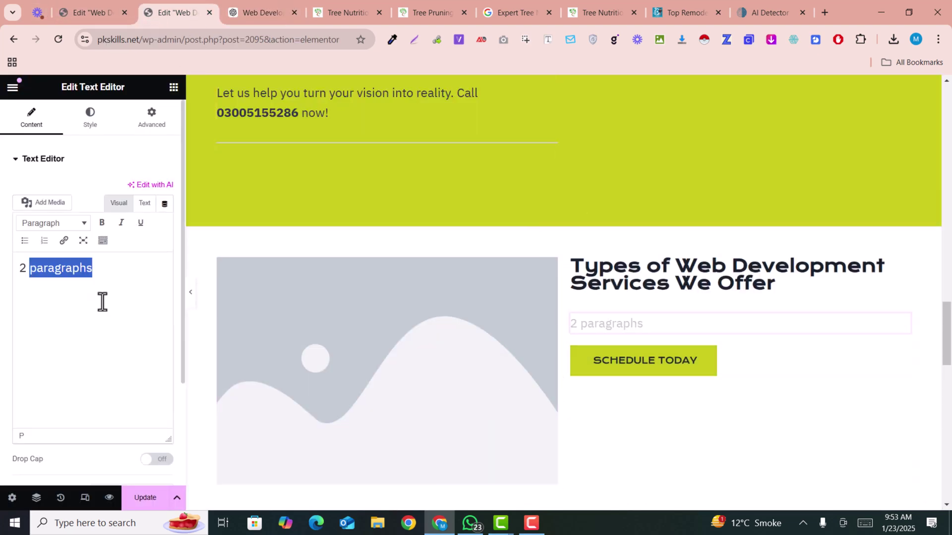
key("ctrl+v")
scroll(592, 310, "down", 5)
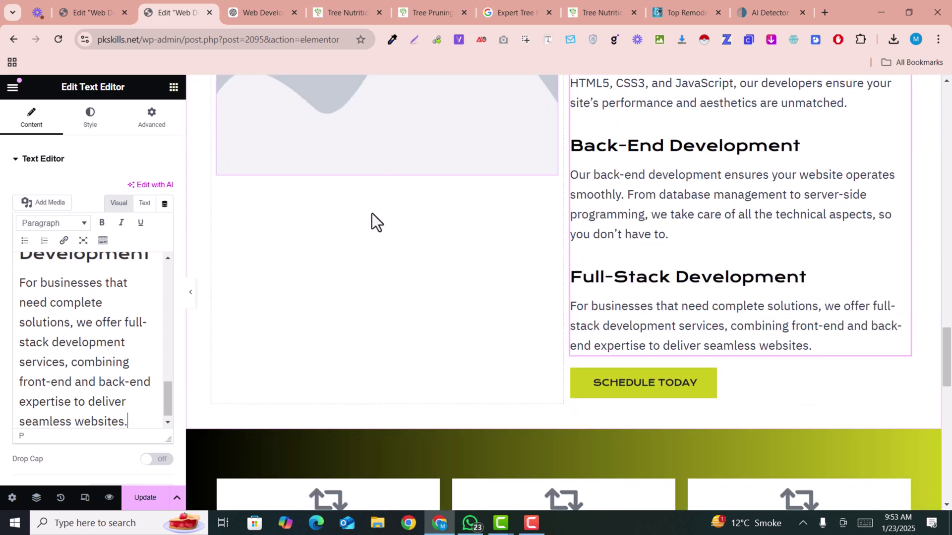
scroll(545, 317, "down", 5)
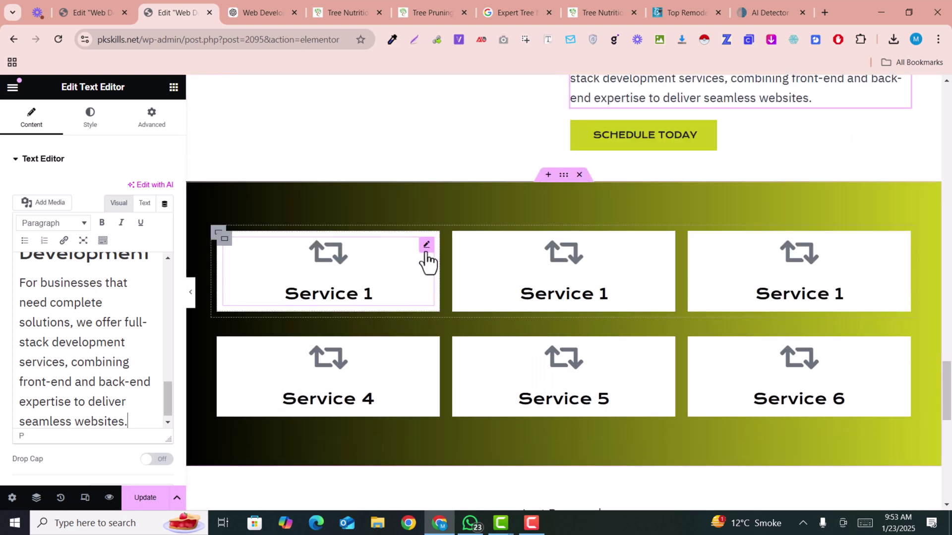
Edit the first Service 1 card's title and add a description to it.
left_click(426, 246)
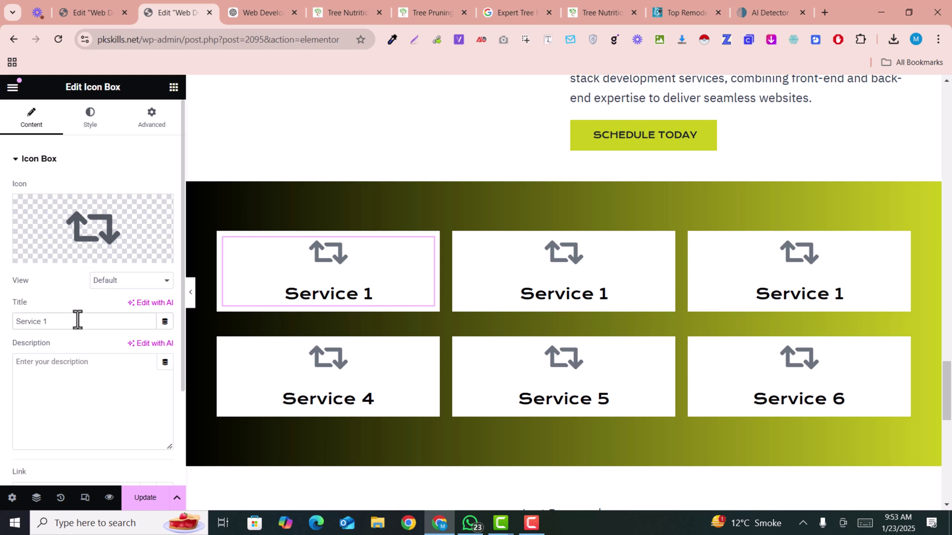
left_click(106, 321)
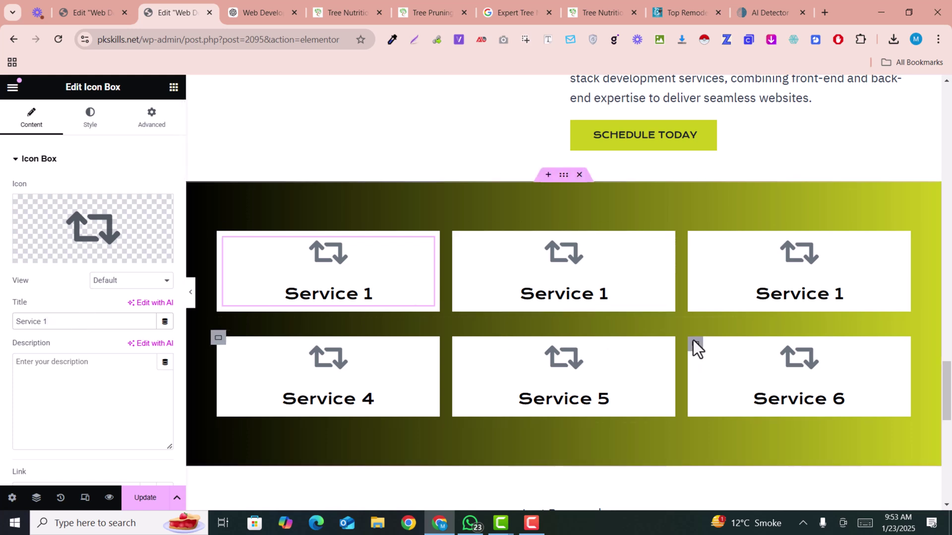
scroll(669, 346, "down", 3)
mouse_move(17, 244)
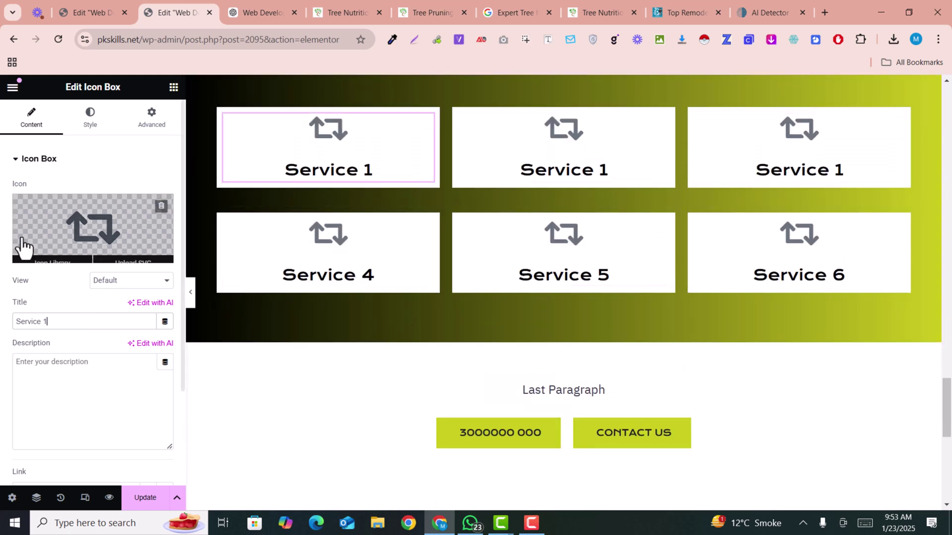
left_click(82, 364)
scroll(89, 394, "down", 3)
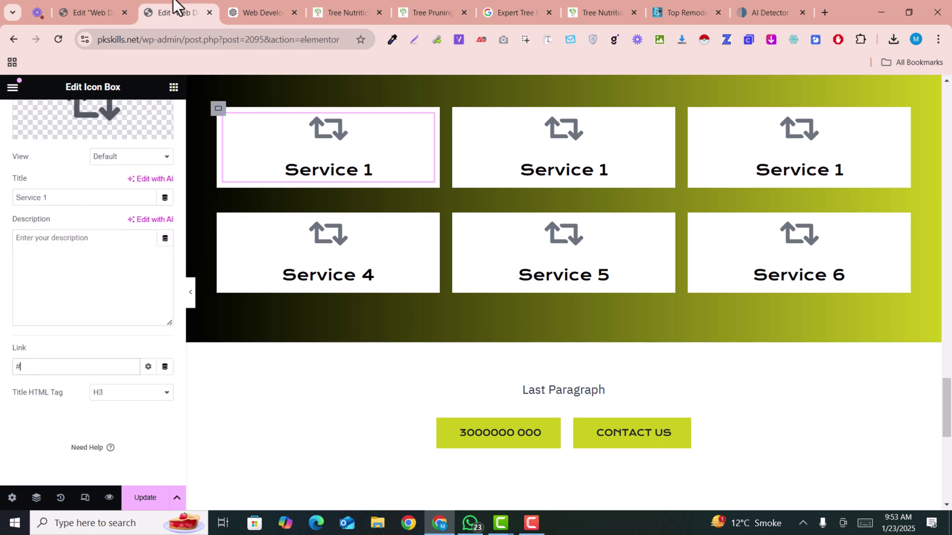
Copy the closing 'Call Us Today' paragraph and call line from the ChatGPT draft.
left_click(257, 8)
scroll(465, 340, "down", 10)
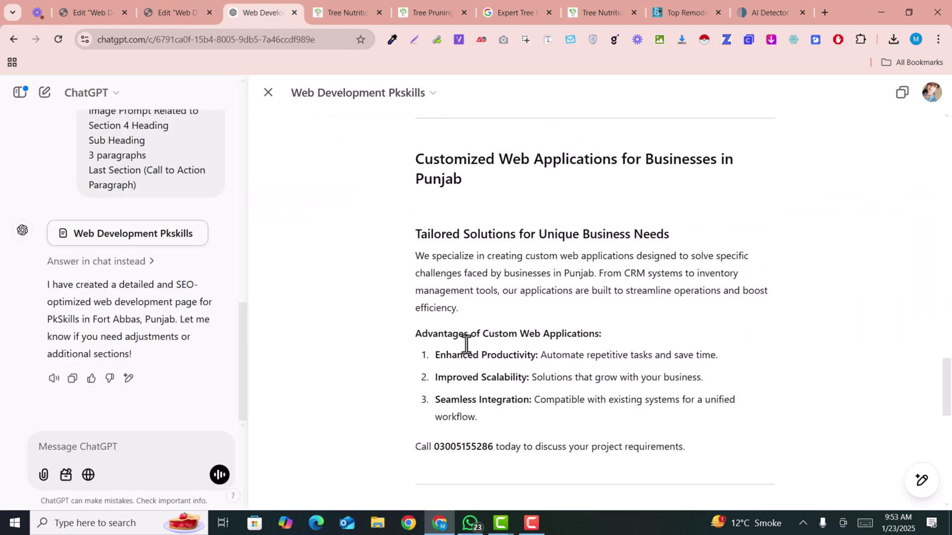
scroll(466, 344, "down", 7)
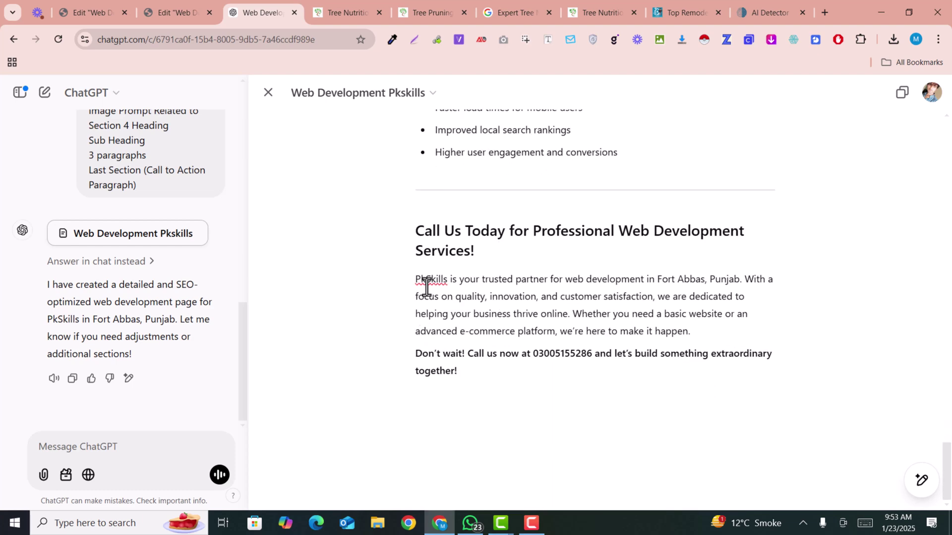
left_click_drag(435, 288, 493, 379)
key("ctrl+c")
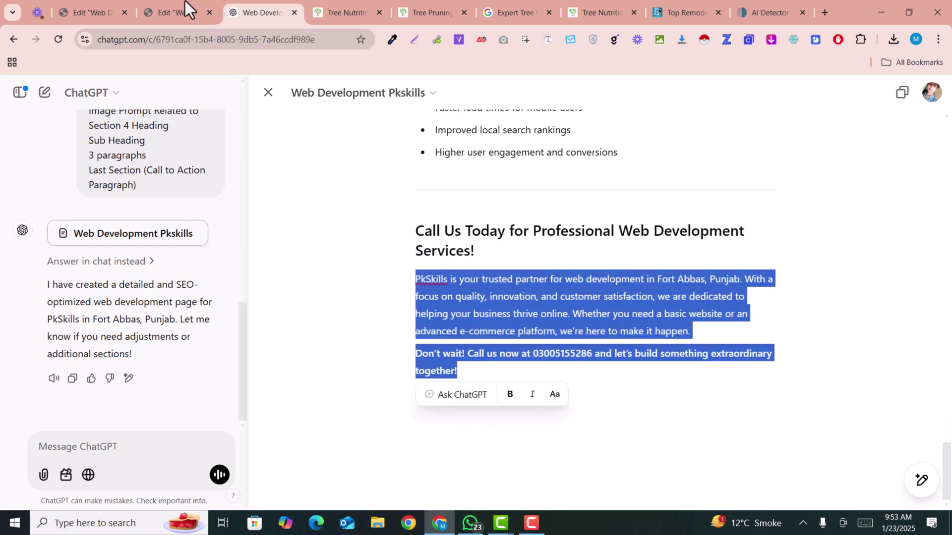
left_click(186, 3)
Replace the Last Paragraph placeholder with the PkSkills closing text and 'Call us now' line.
left_click(585, 390)
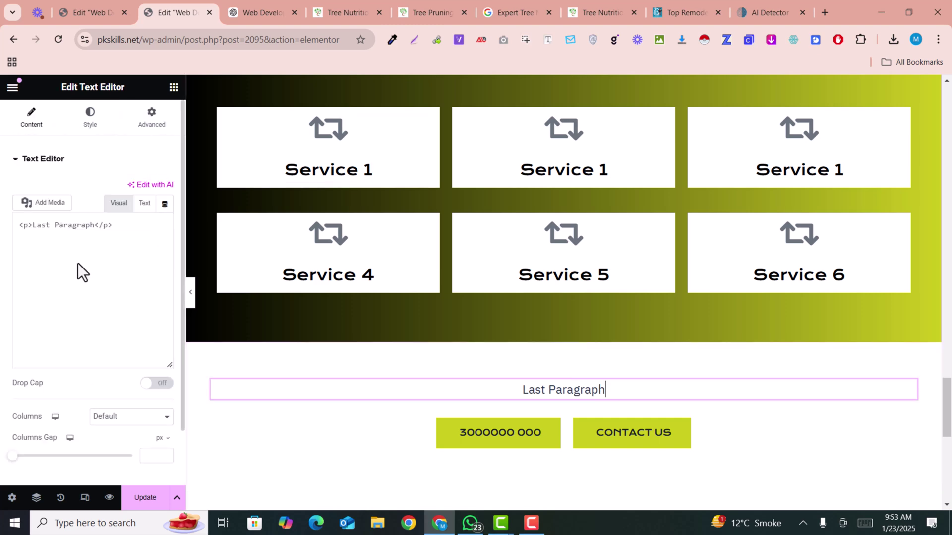
double_click(73, 270)
triple_click(74, 270)
key("ctrl+v")
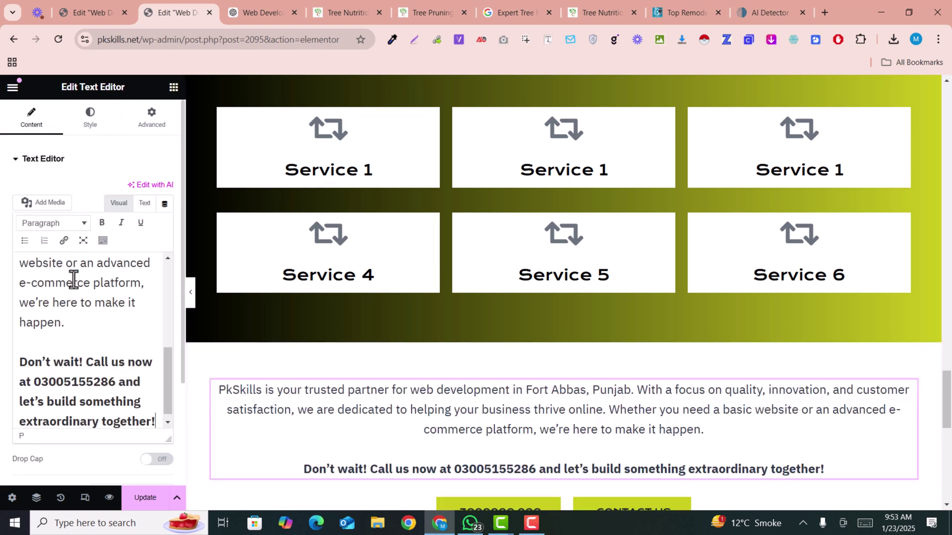
Scroll through the page preview to review the pasted content.
scroll(637, 358, "up", 15)
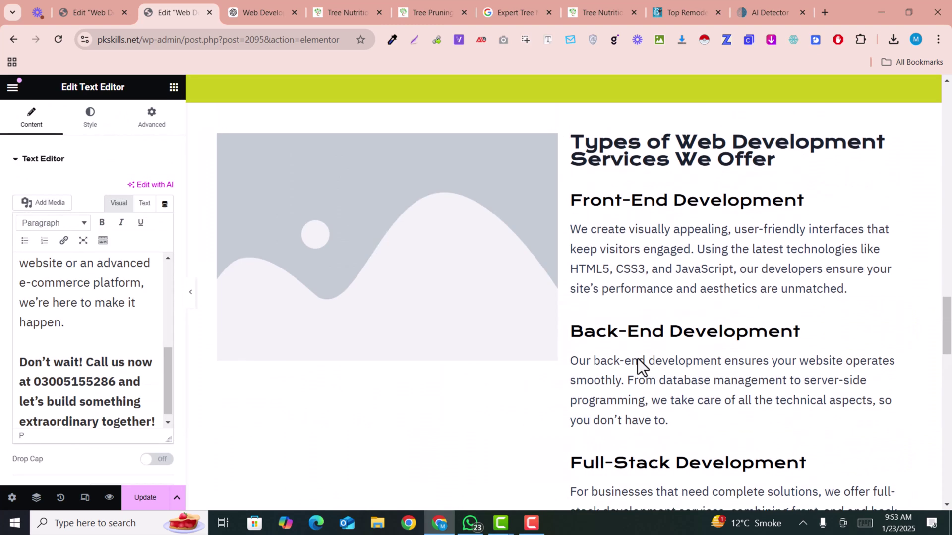
scroll(638, 359, "up", 15)
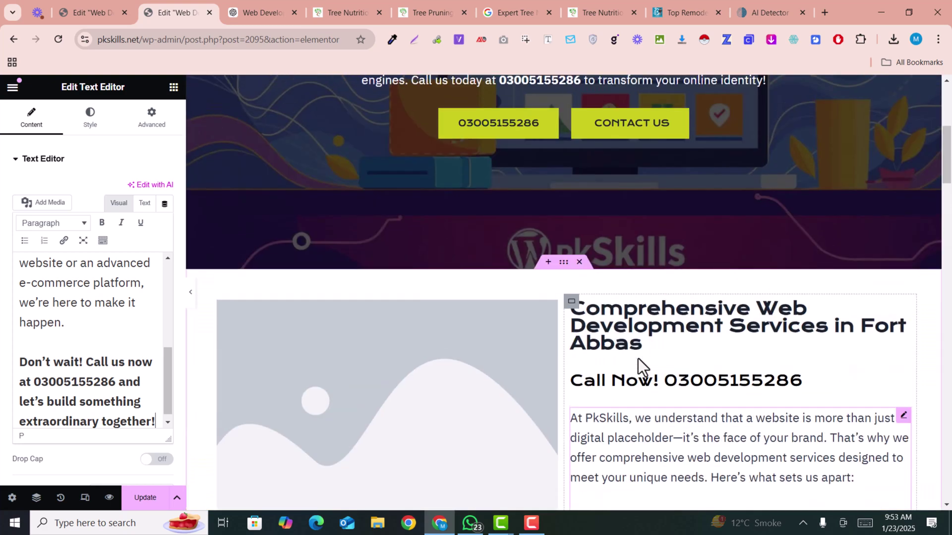
scroll(638, 357, "down", 15)
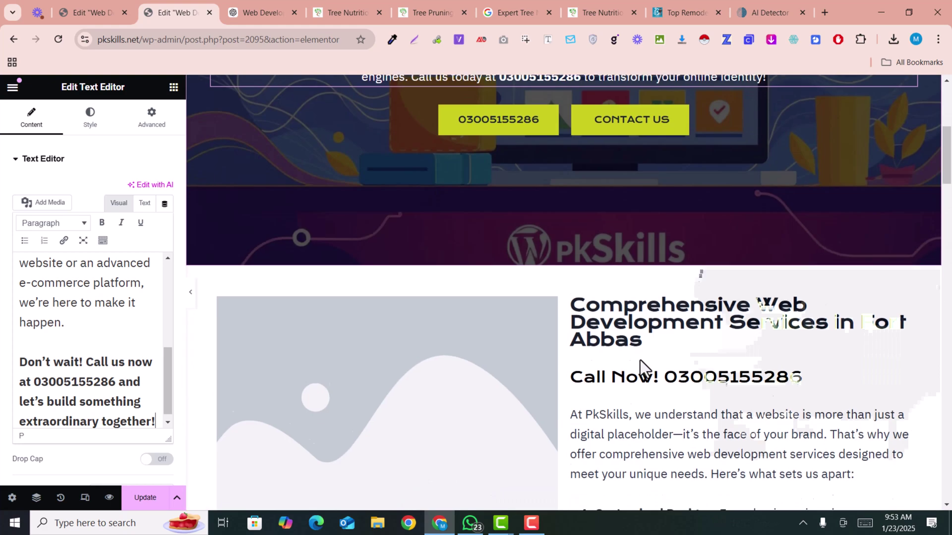
scroll(641, 360, "down", 20)
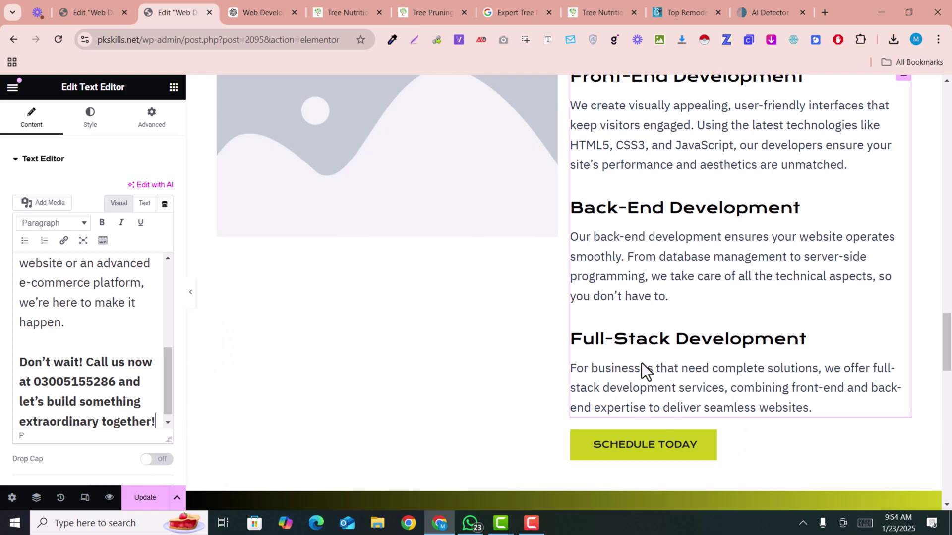
scroll(641, 362, "up", 10)
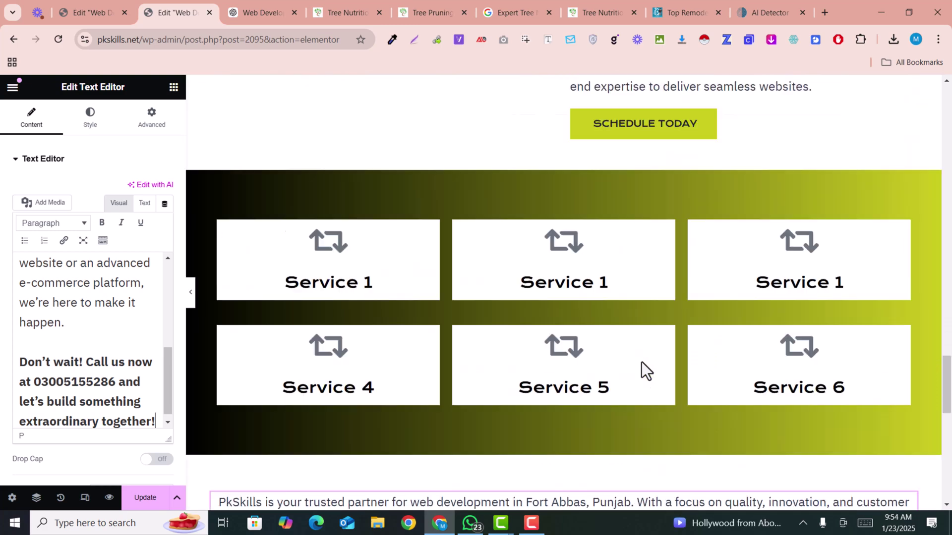
scroll(680, 350, "down", 8)
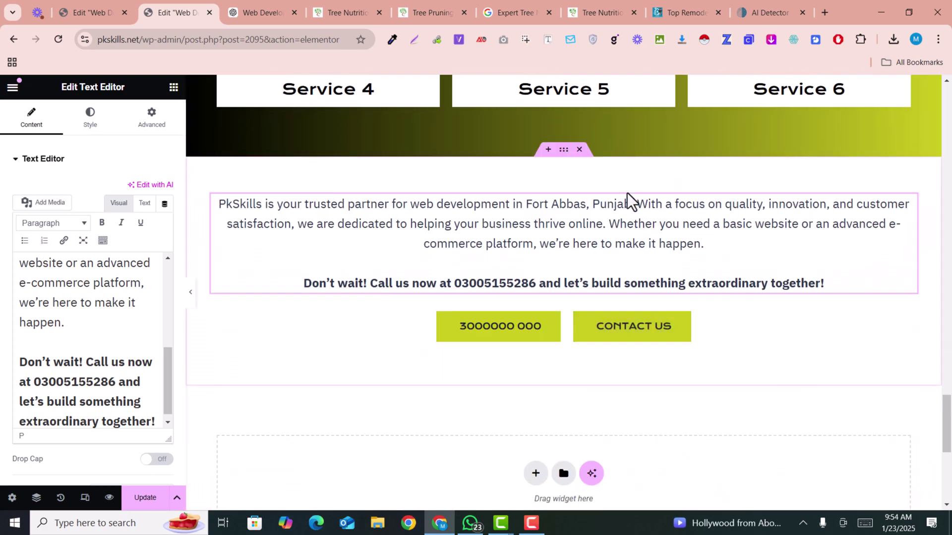
scroll(550, 355, "up", 12)
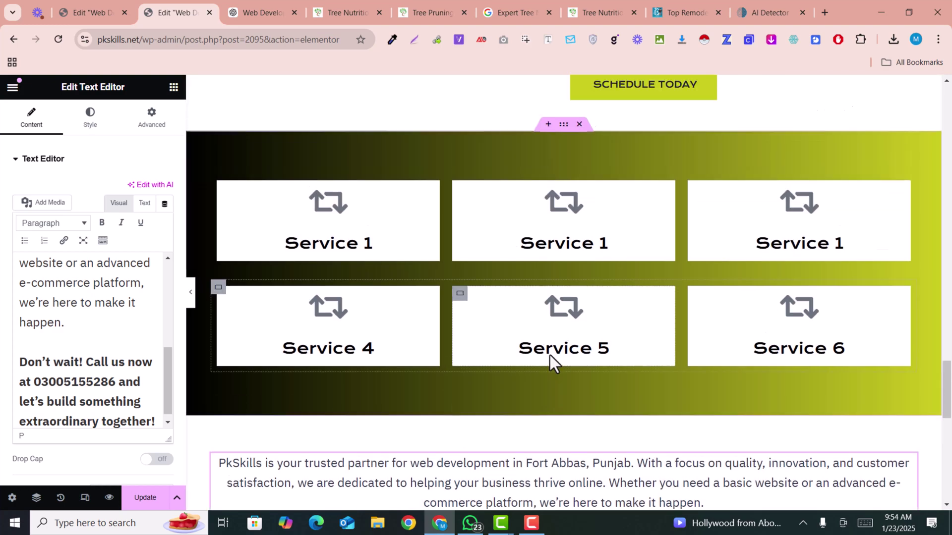
scroll(550, 355, "up", 15)
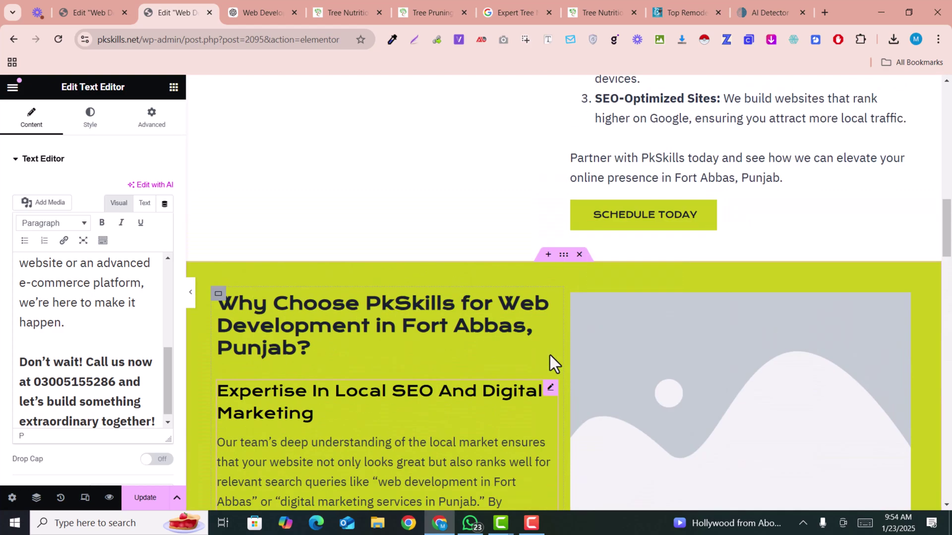
scroll(550, 355, "up", 10)
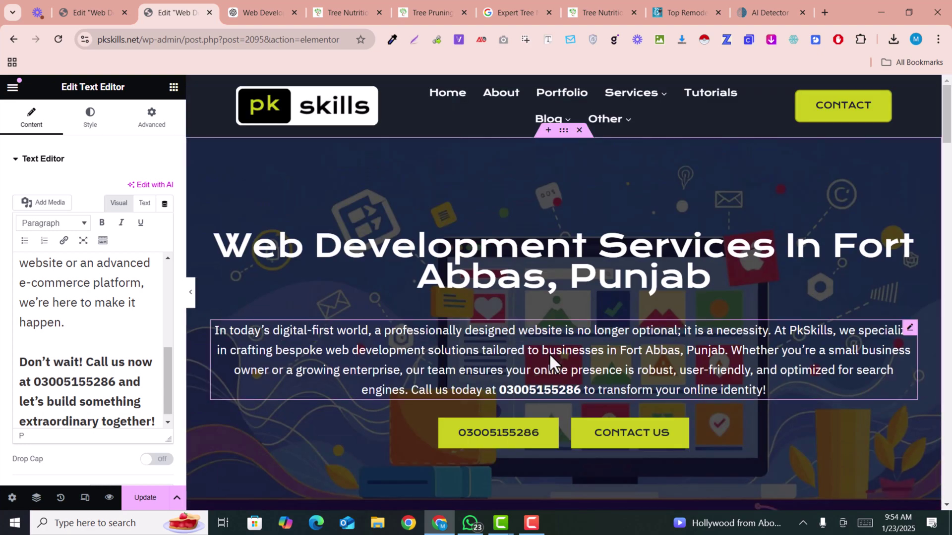
scroll(549, 353, "down", 5)
scroll(385, 319, "down", 2)
scroll(529, 298, "down", 3)
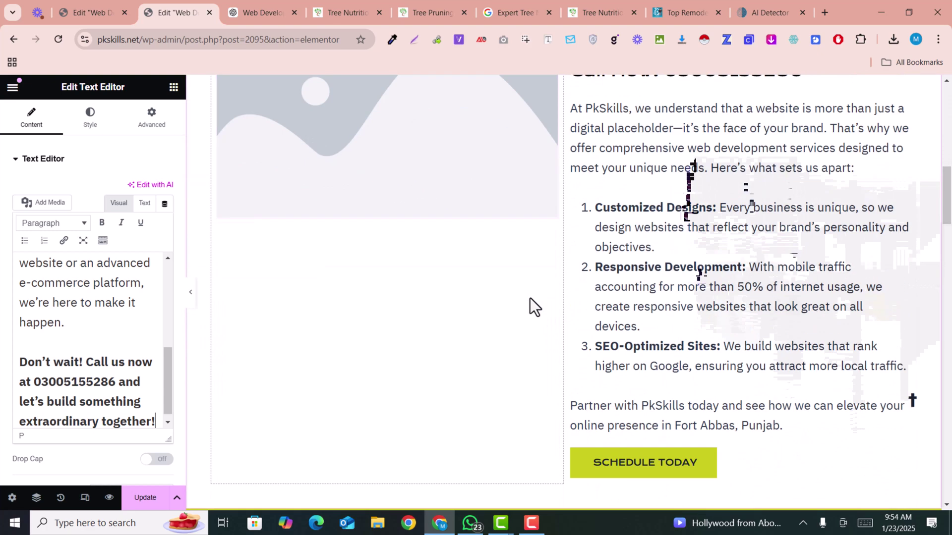
scroll(371, 244, "up", 1)
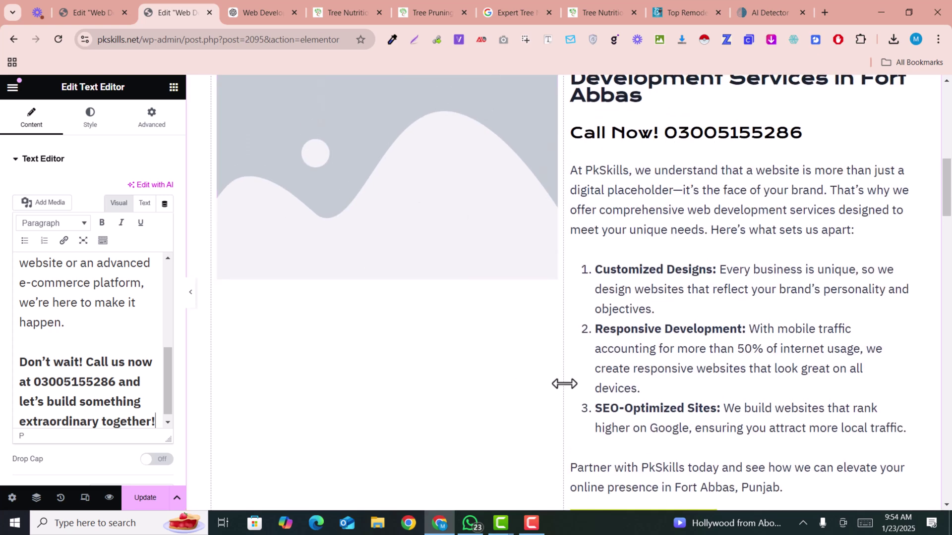
scroll(563, 382, "down", 2)
scroll(526, 355, "up", 3)
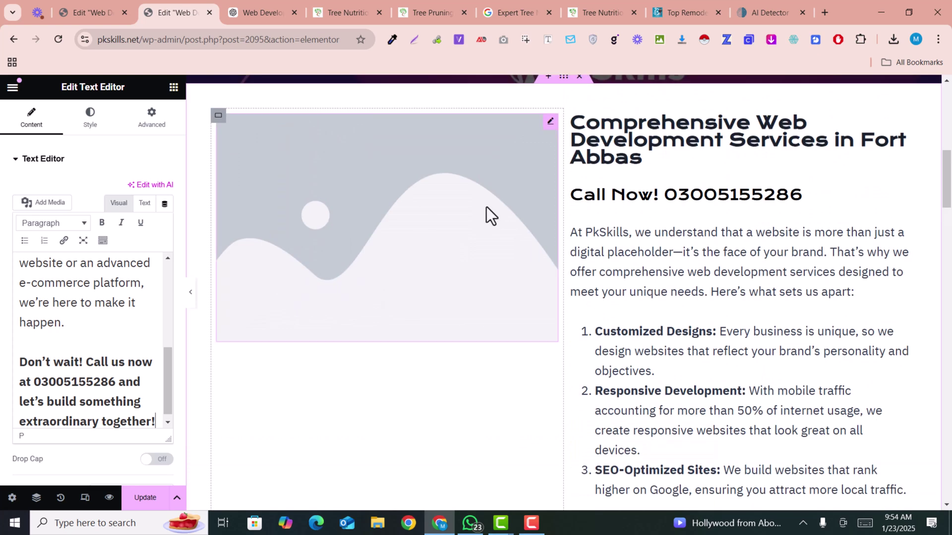
Create a new Canva design with a custom size of 500 × 500 px.
left_click(272, 4)
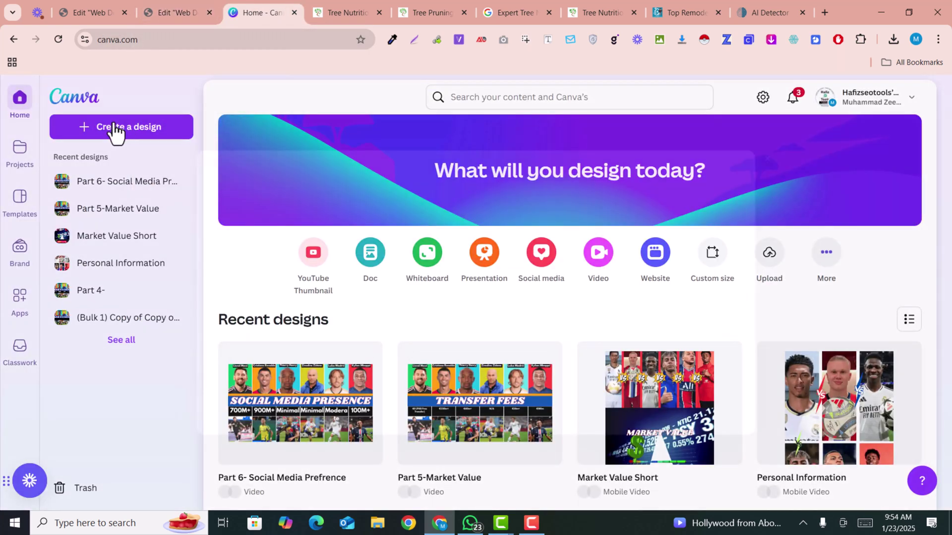
left_click(115, 130)
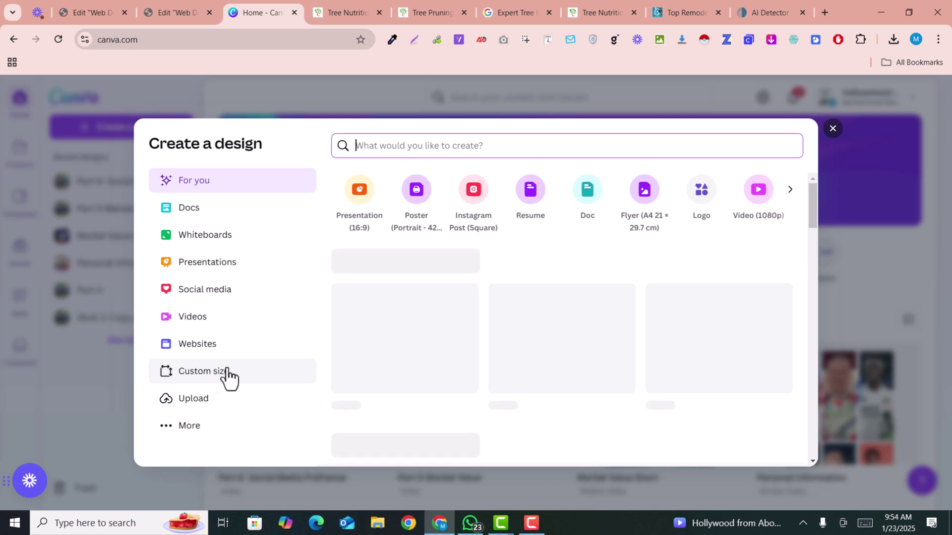
left_click(222, 376)
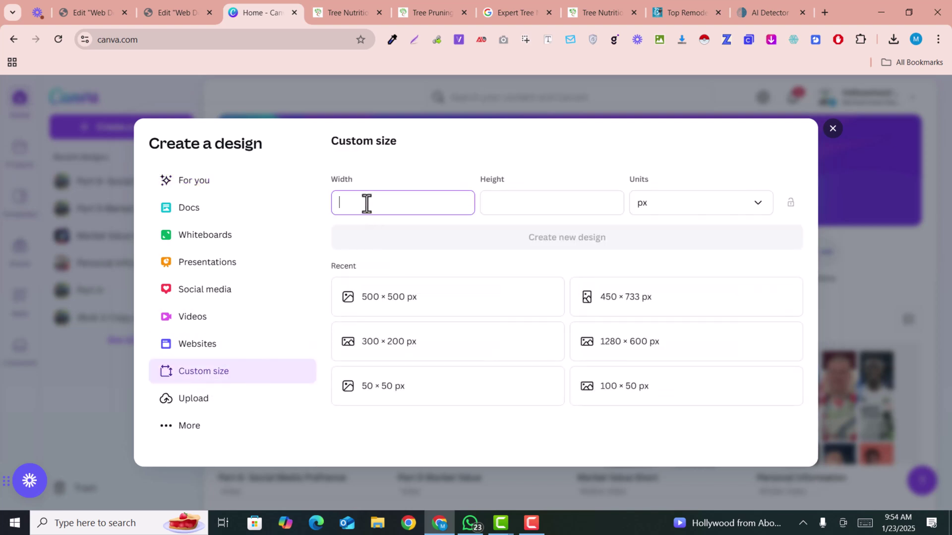
left_click(510, 210)
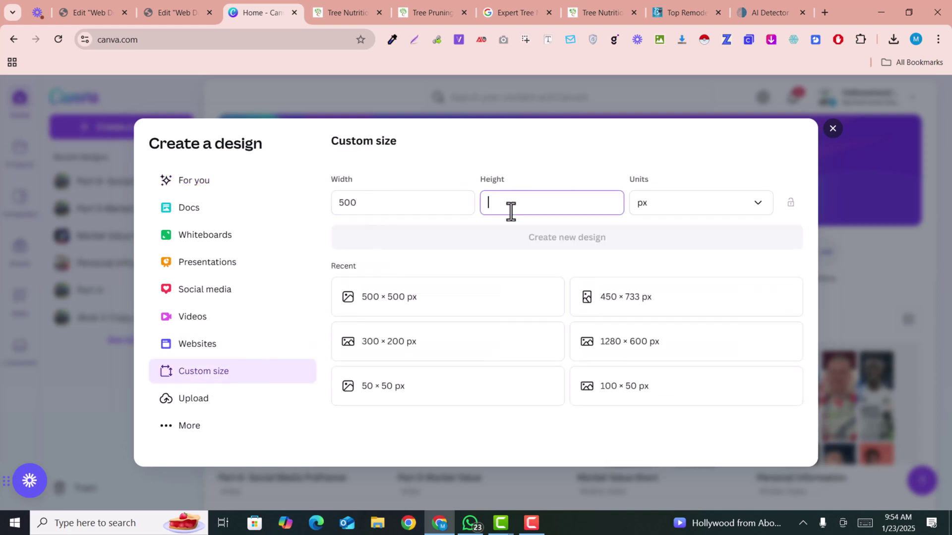
type("500")
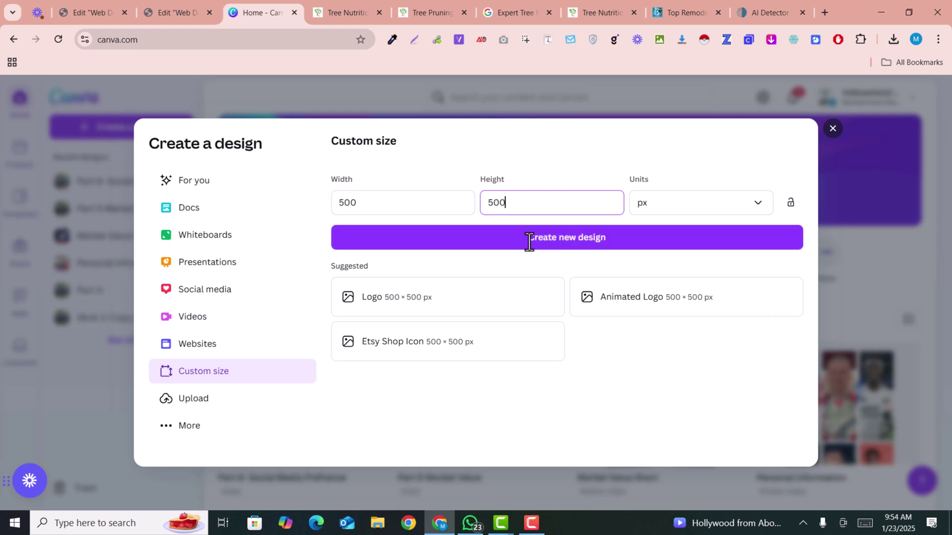
left_click(536, 238)
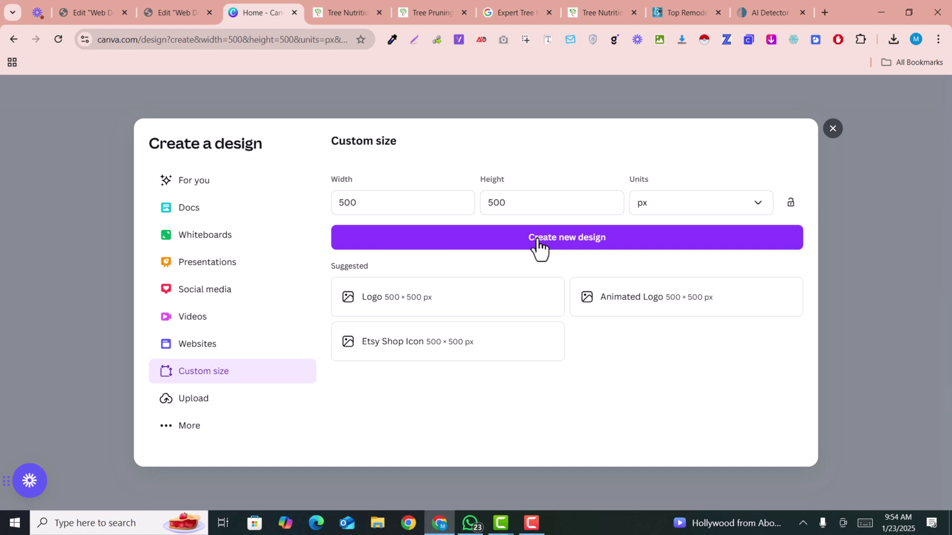
Search elements for 'web development' and set the keyboard word-cloud photo as the page background.
left_click(539, 243)
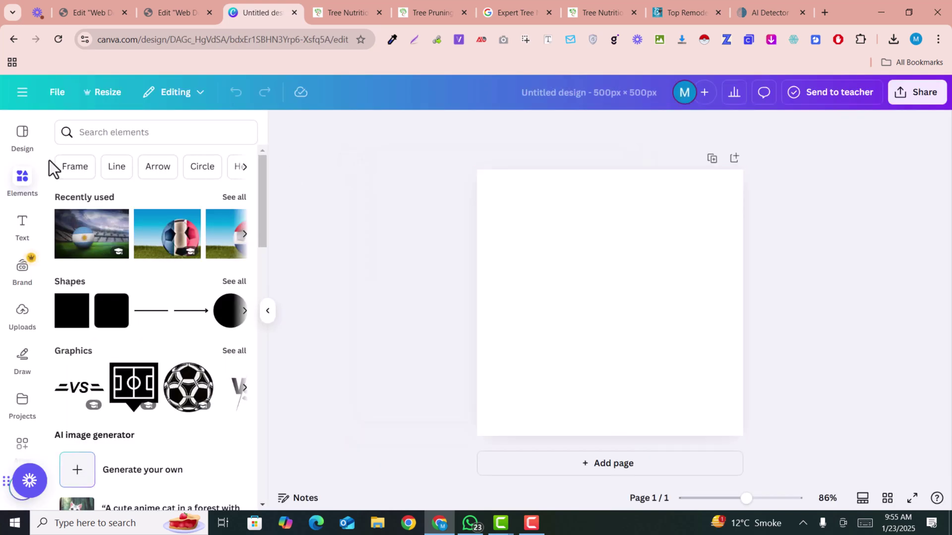
left_click(78, 133)
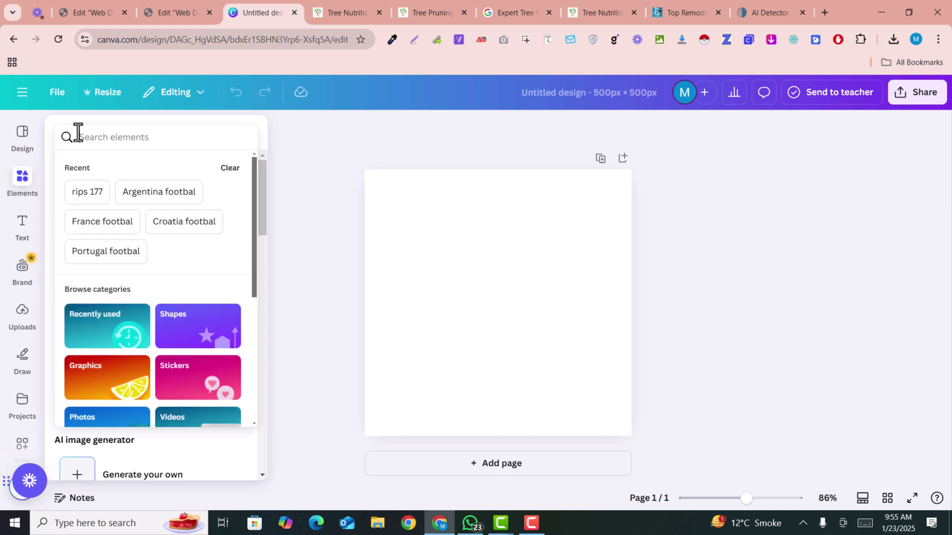
type("web deve")
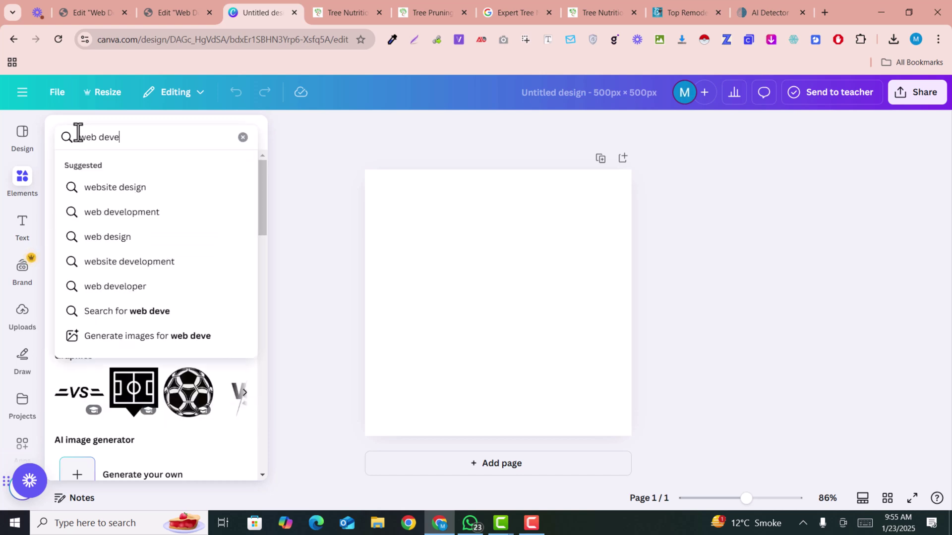
type("lopmet")
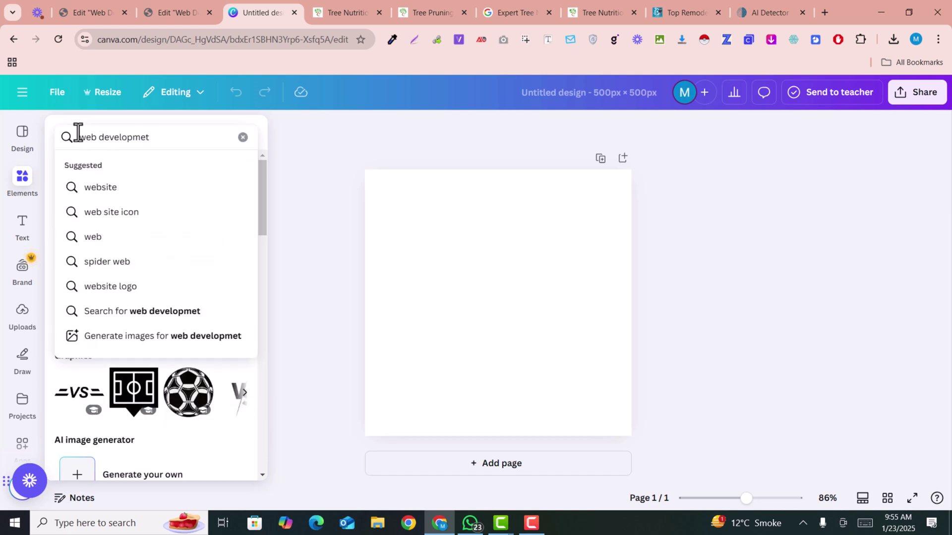
key("BackSpace")
type("nt")
key("Return")
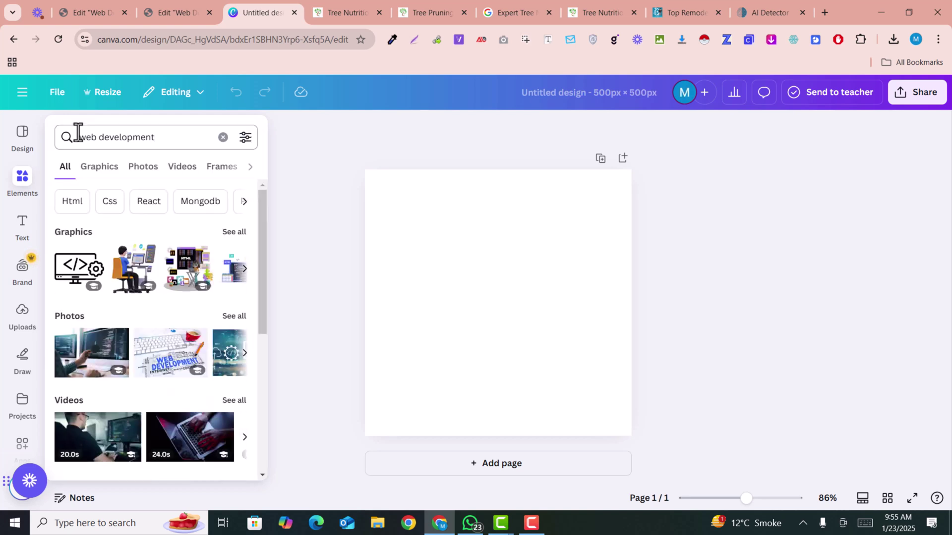
left_click(230, 317)
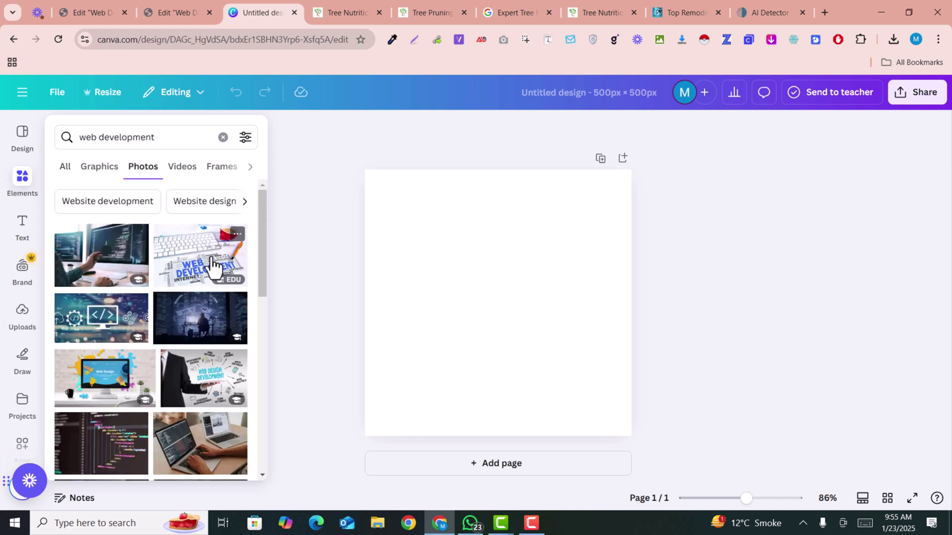
right_click(495, 292)
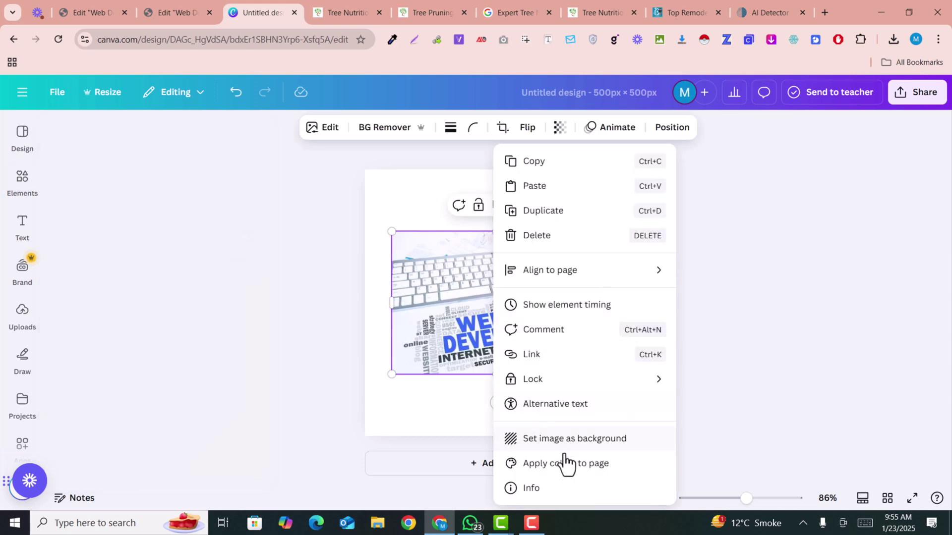
left_click(570, 440)
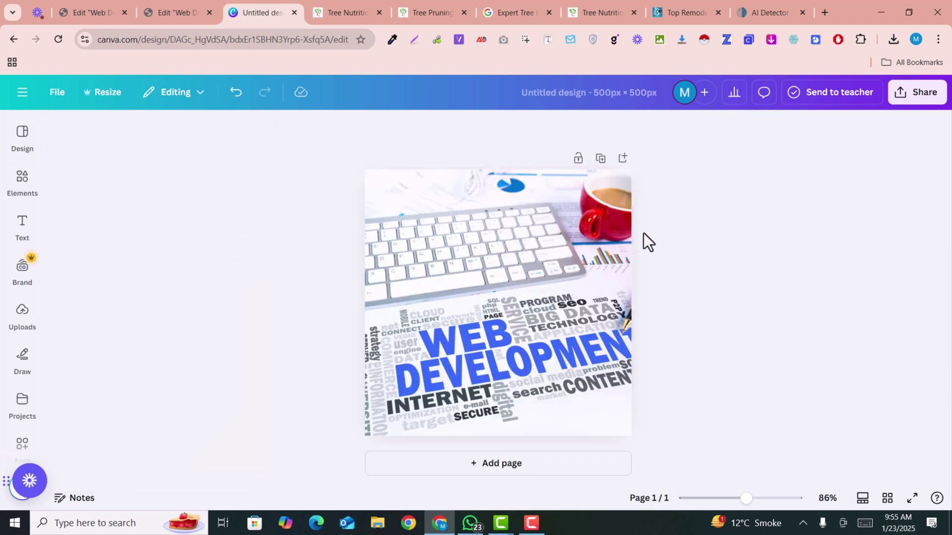
left_click(549, 94)
Title the design 'web development' and download it as a JPG.
type("web de")
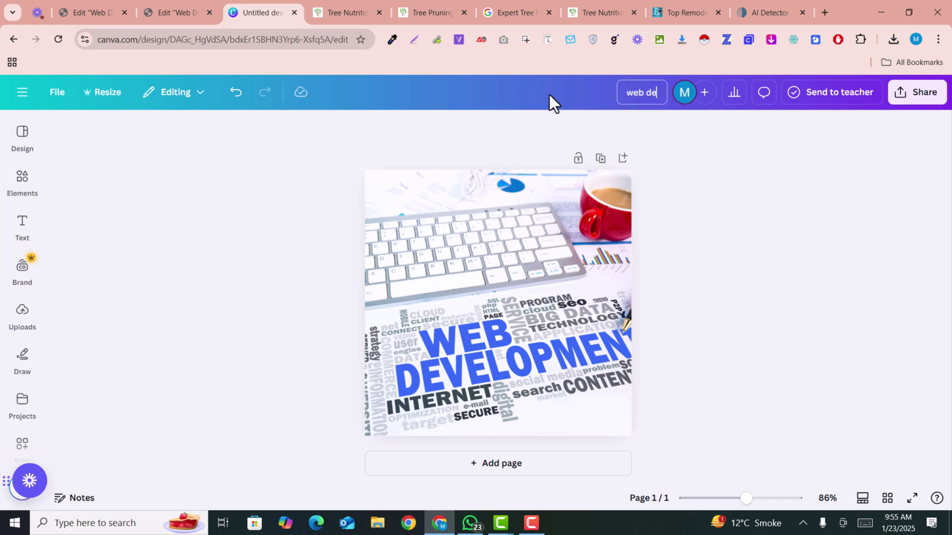
type("velopment")
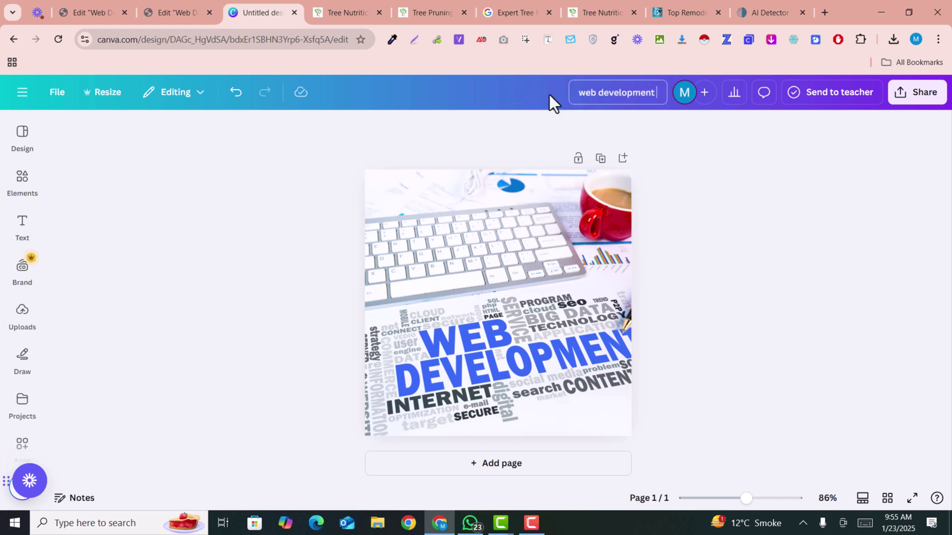
left_click(57, 93)
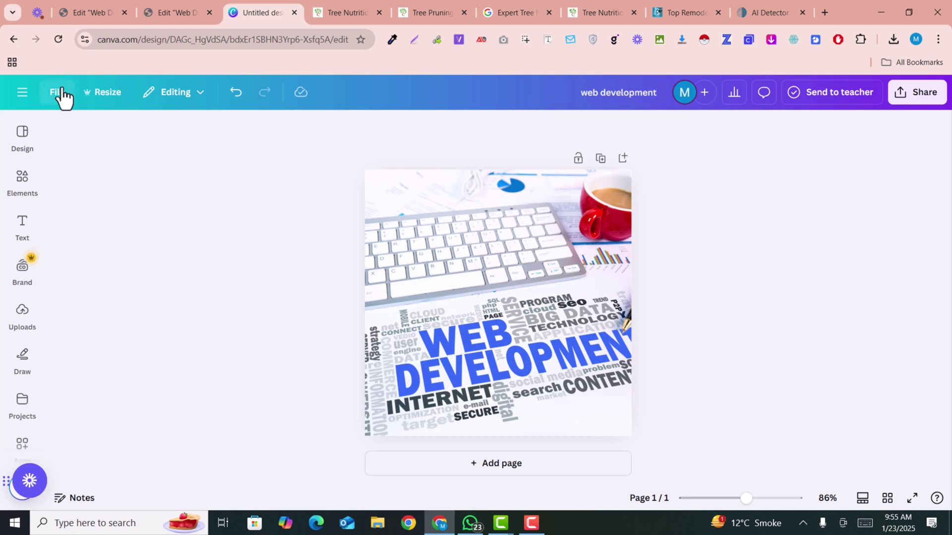
left_click(99, 373)
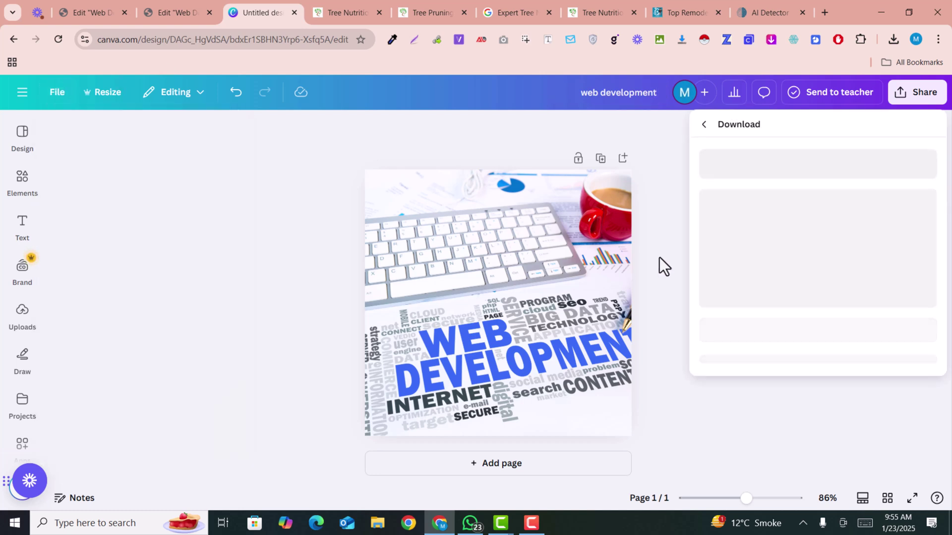
left_click(795, 187)
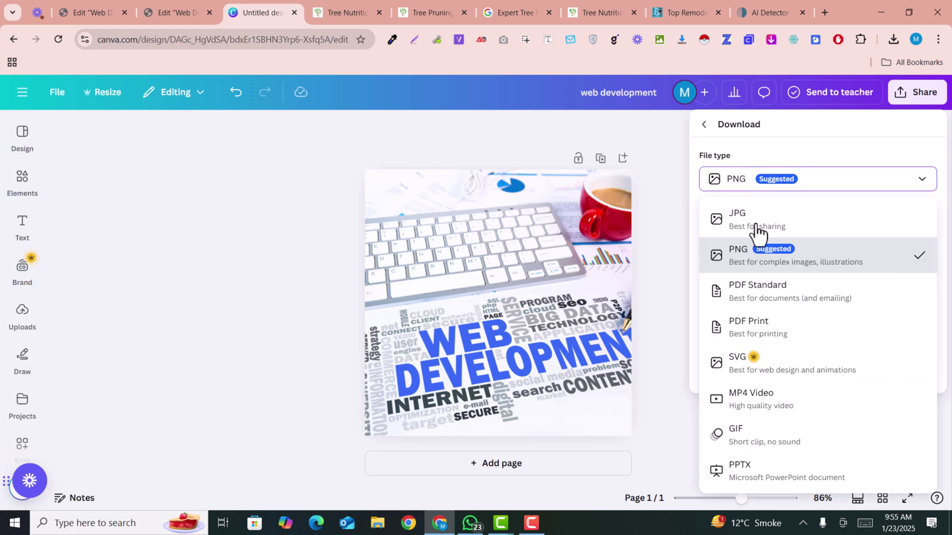
left_click(762, 221)
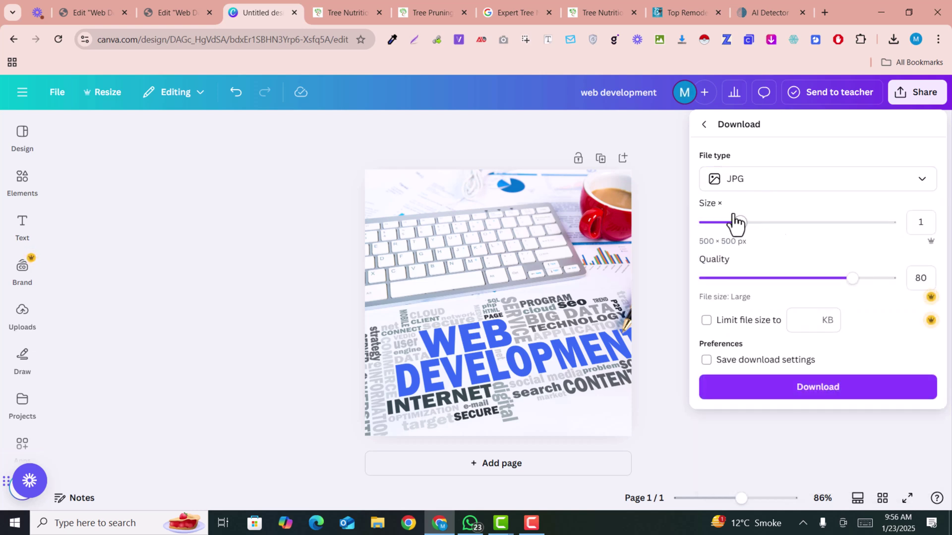
left_click(809, 394)
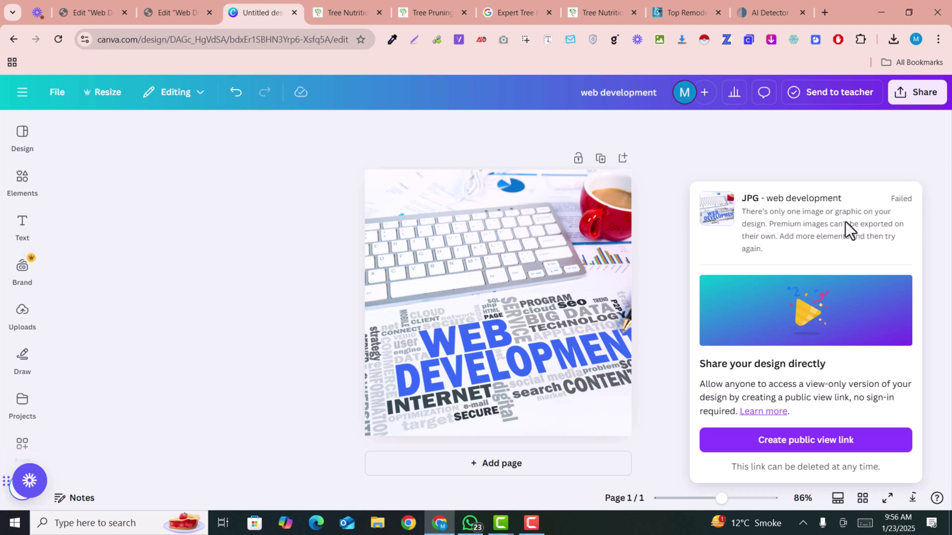
Add a rectangle at the page's lower-left corner and set its transparency to 0.
left_click(22, 185)
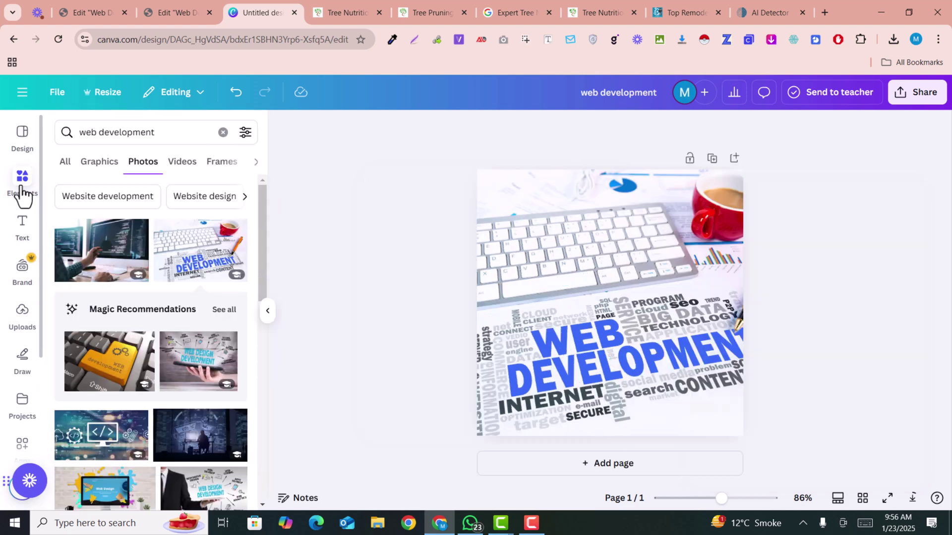
double_click(84, 133)
key("ctrl+a")
key("BackSpace")
type("re")
left_click(87, 196)
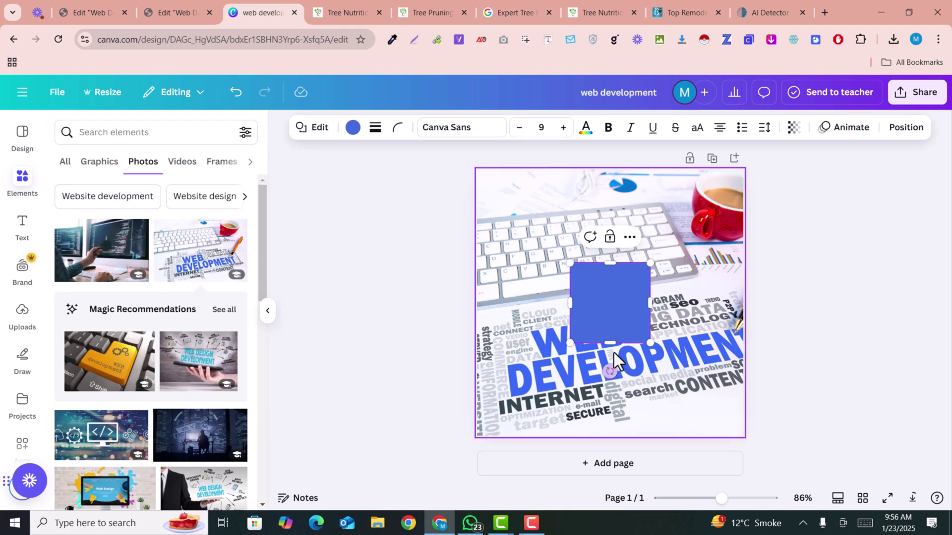
left_click_drag(611, 325, 505, 415)
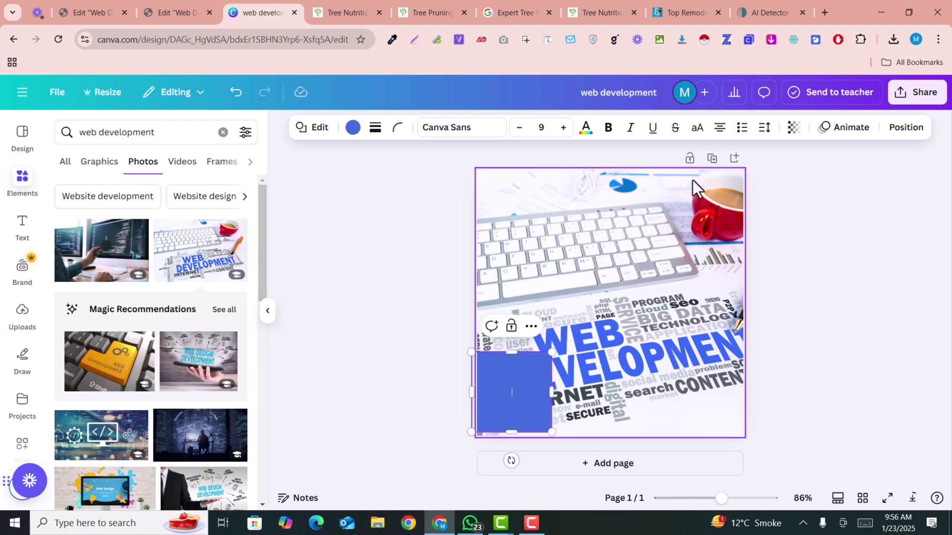
left_click(799, 131)
left_click_drag(823, 186, 622, 199)
key("Escape")
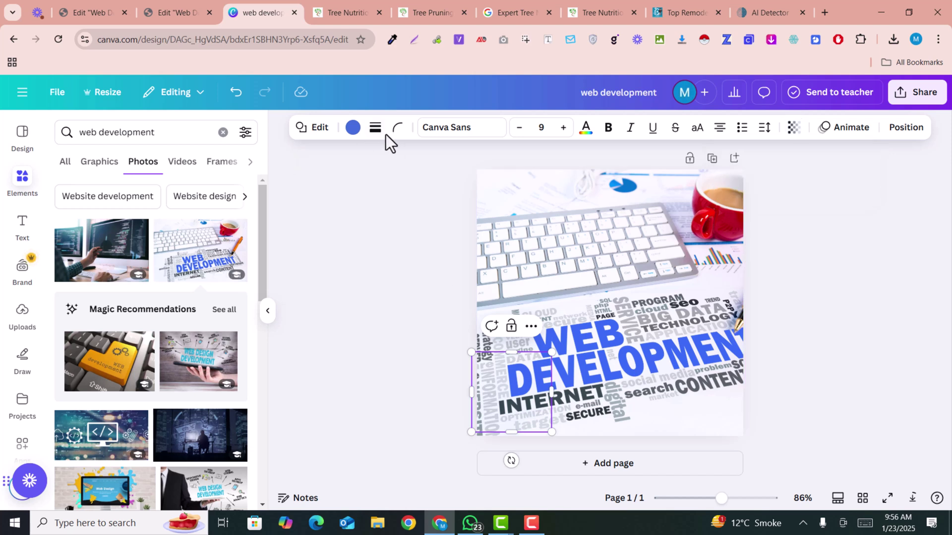
left_click(60, 97)
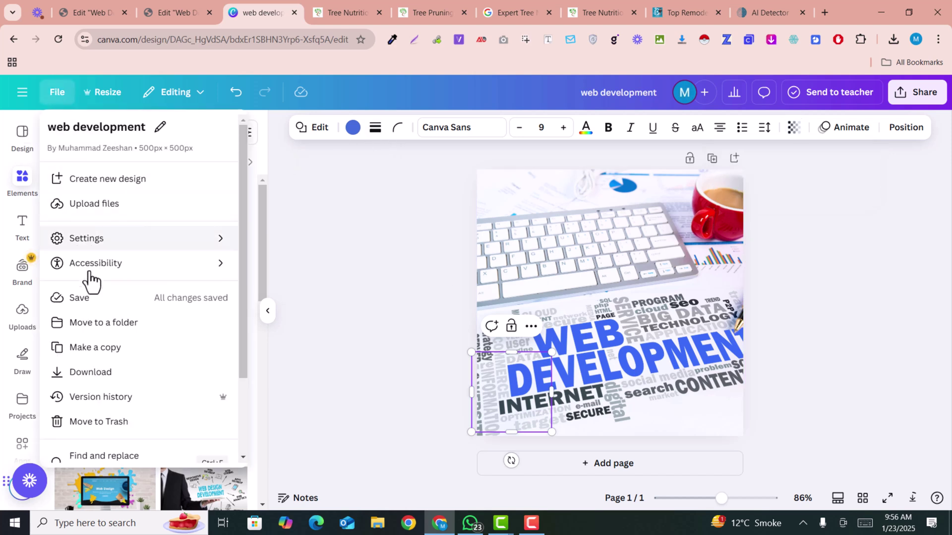
Export the 'web development' design as a JPG file.
left_click(96, 374)
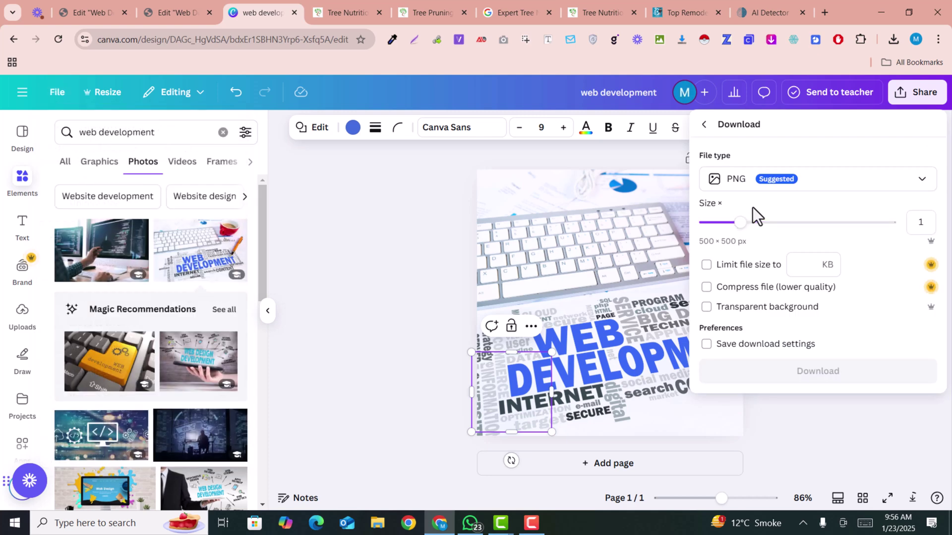
left_click(775, 185)
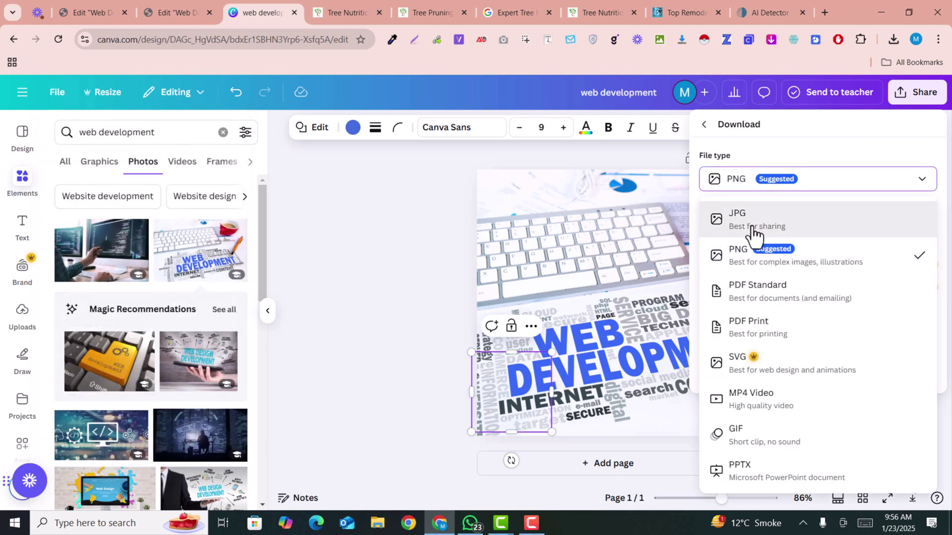
left_click(753, 231)
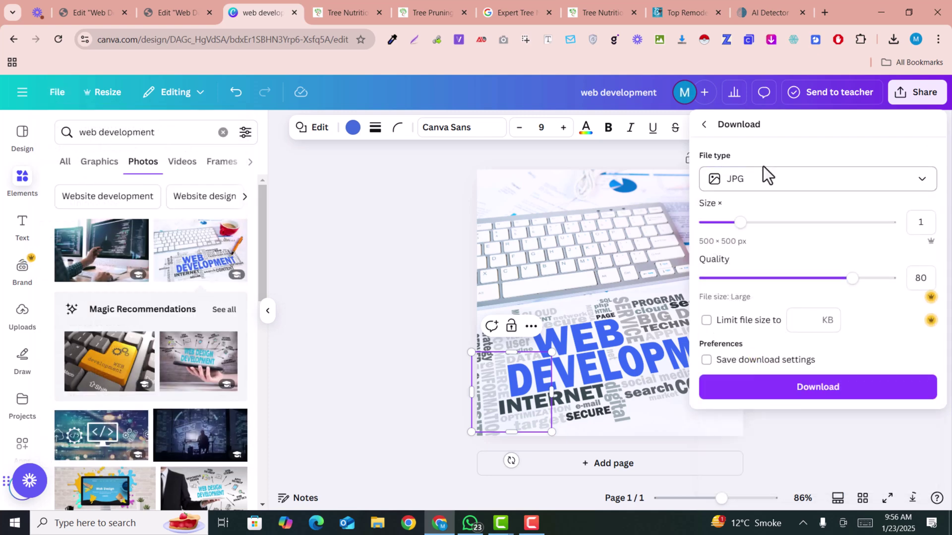
left_click(833, 390)
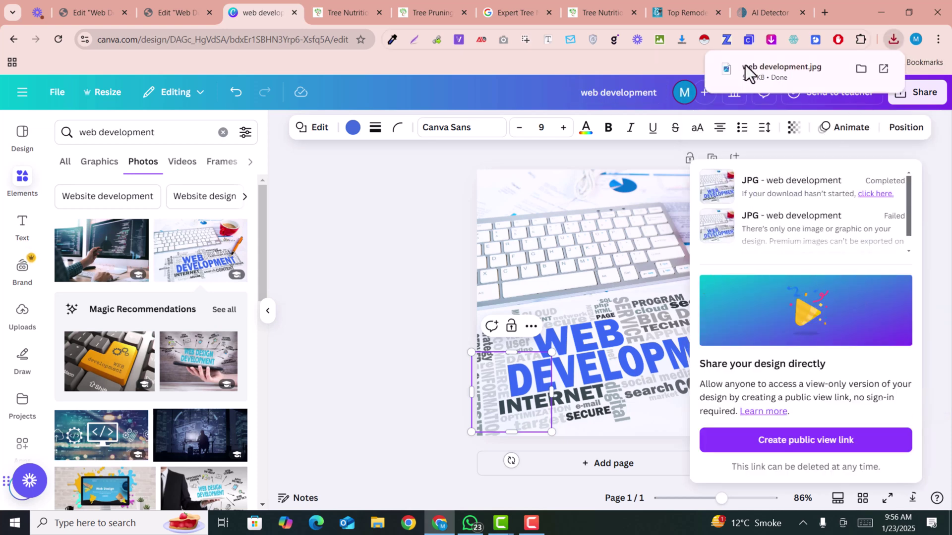
Upload web development.jpg into the Media Library for the empty image placeholder.
left_click(174, 4)
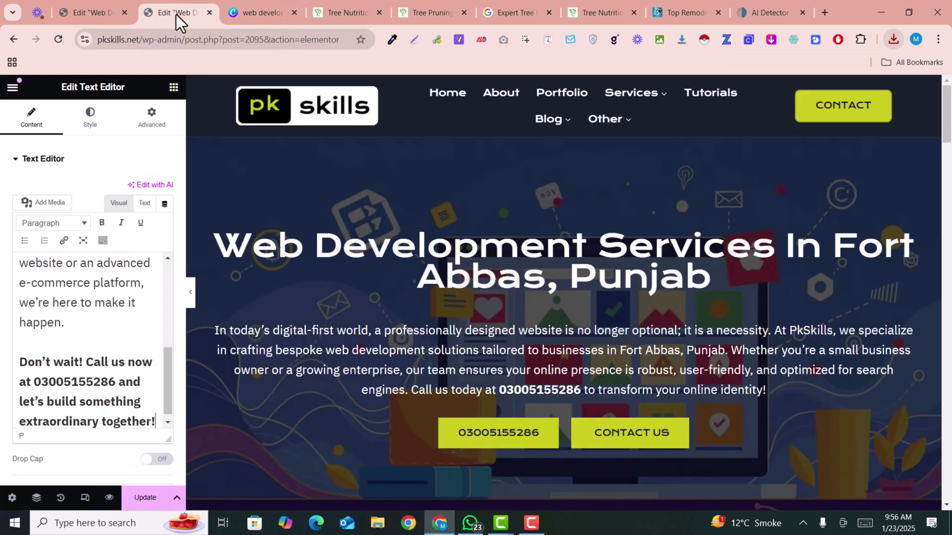
scroll(569, 312, "down", 10)
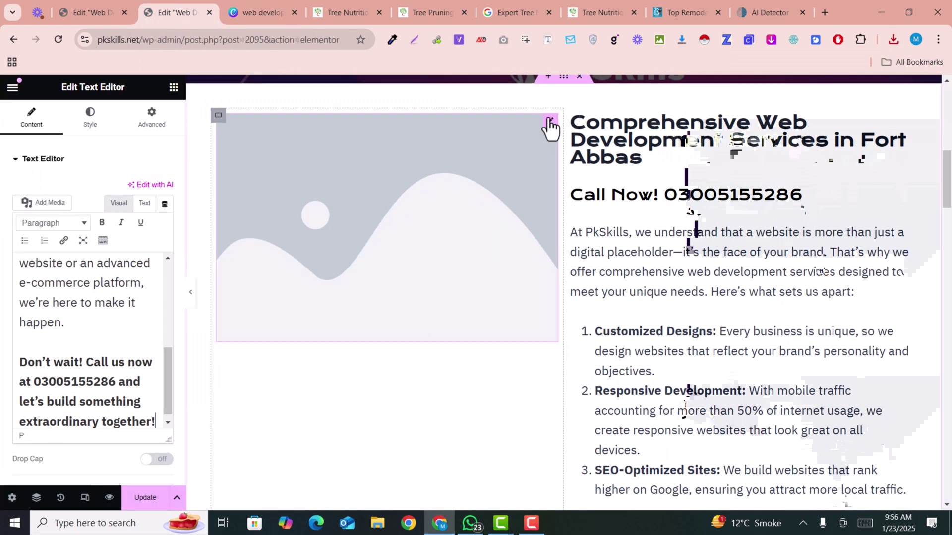
left_click(548, 121)
left_click(125, 221)
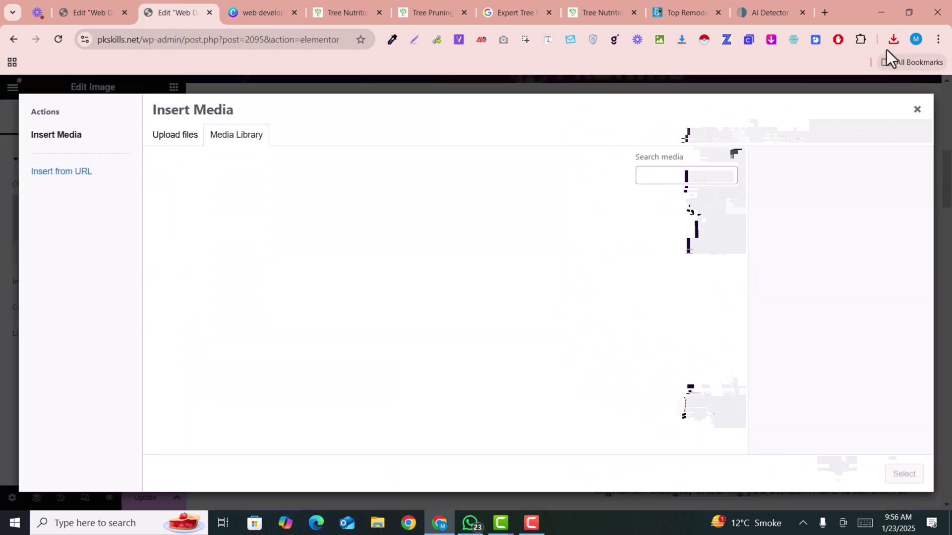
left_click(894, 40)
left_click_drag(782, 98, 310, 171)
Set the image's alt text to 'web development' and insert it beside the heading.
left_click(875, 353)
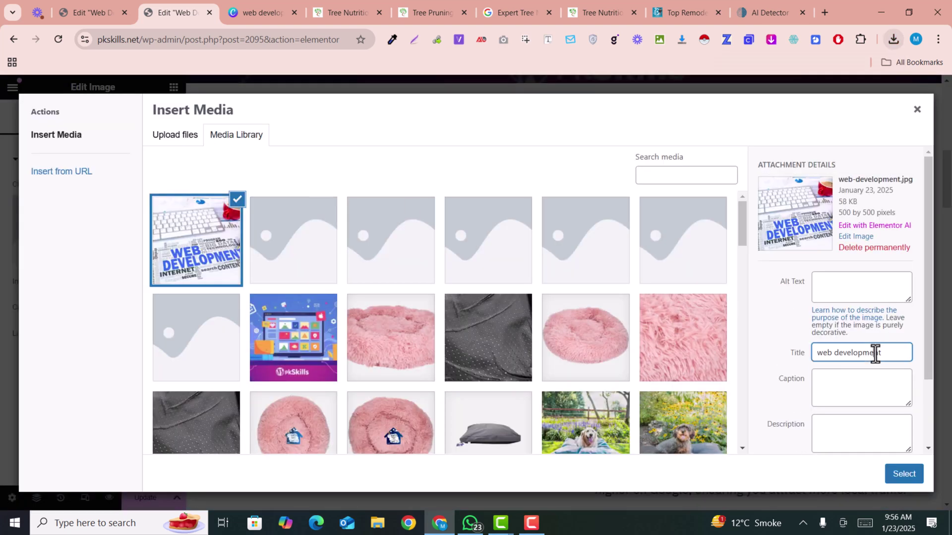
triple_click(875, 354)
key("ctrl+c")
left_click(850, 299)
key("ctrl+v")
left_click(773, 309)
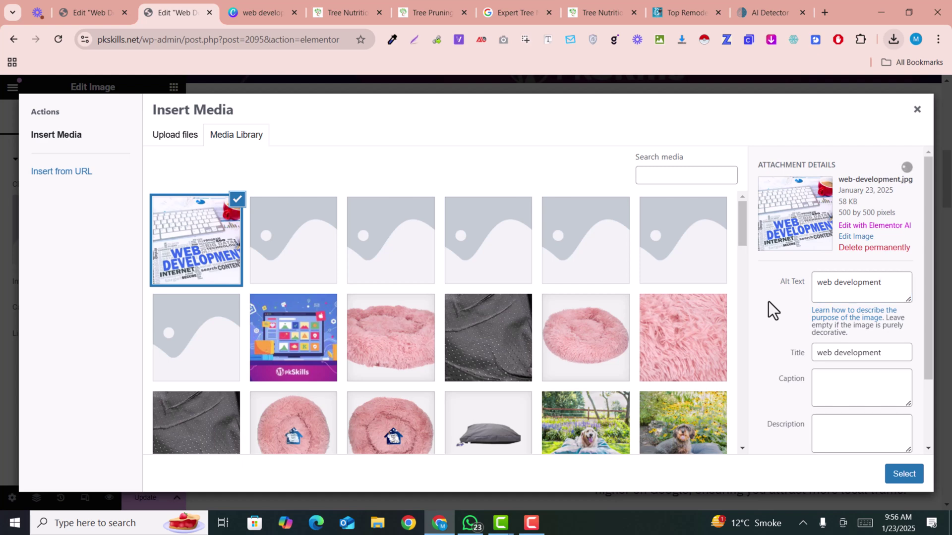
left_click(902, 476)
Duplicate the web development image.
scroll(506, 248, "down", 3)
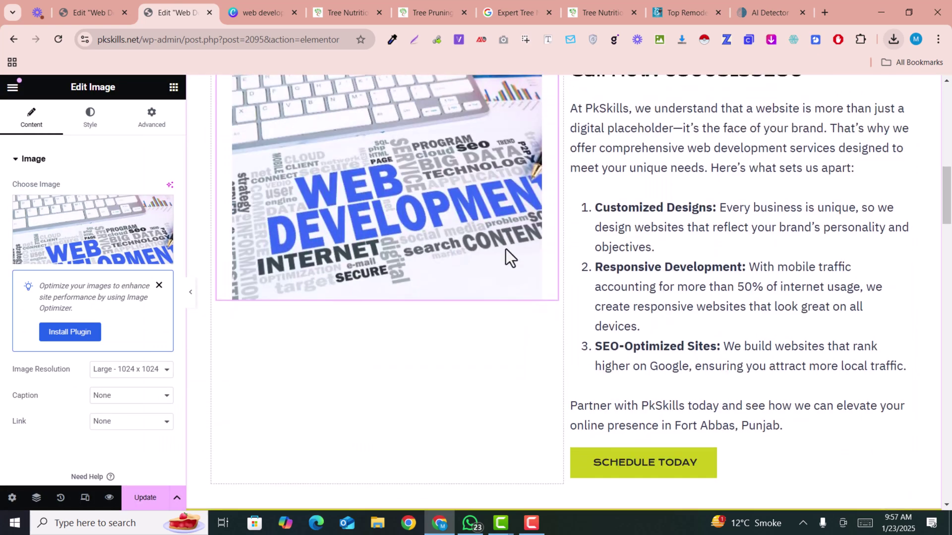
scroll(506, 249, "up", 4)
scroll(505, 248, "down", 3)
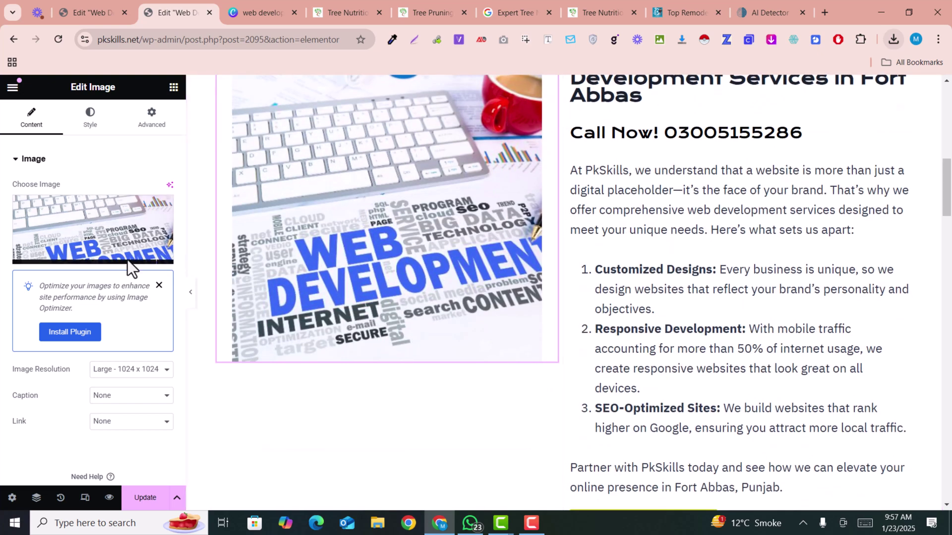
scroll(421, 230, "up", 3)
scroll(548, 240, "down", 5)
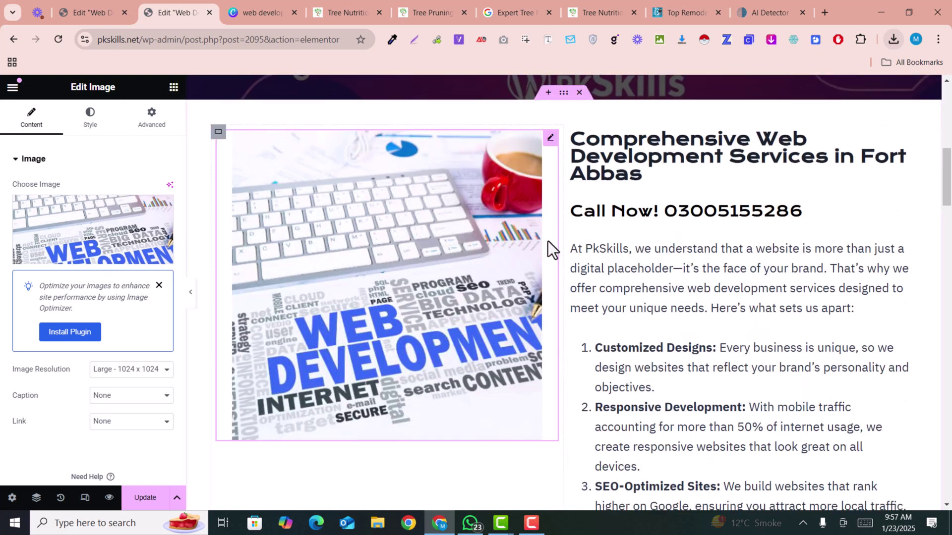
scroll(391, 258, "up", 6)
scroll(442, 246, "down", 5)
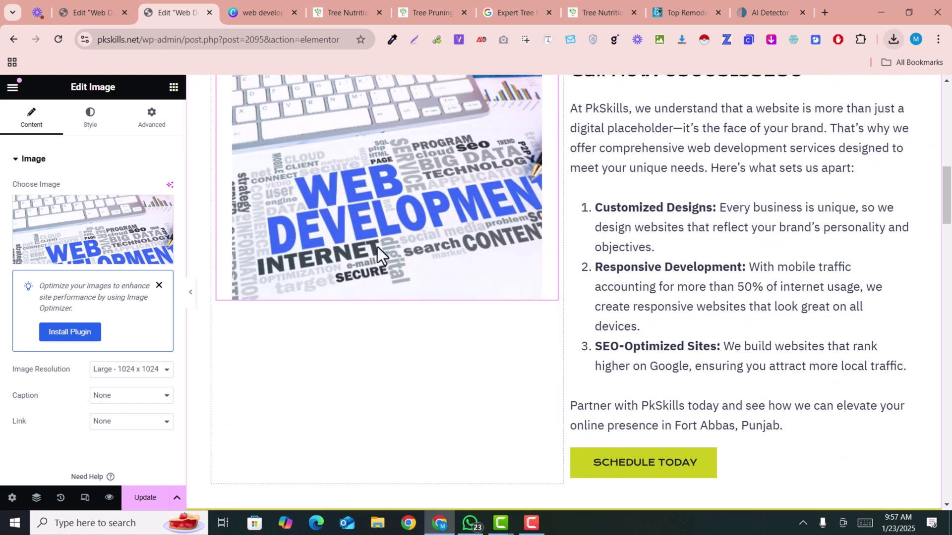
scroll(368, 245, "down", 3)
scroll(298, 298, "up", 4)
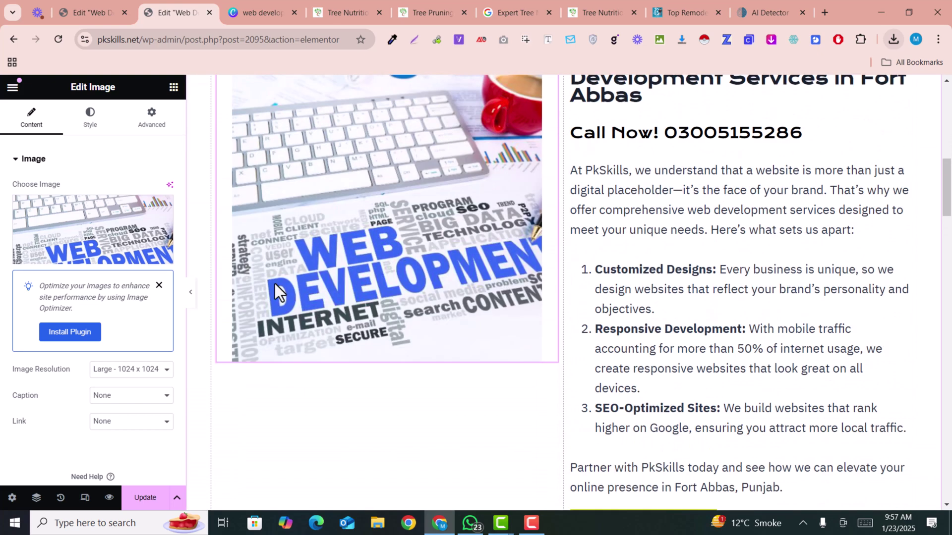
right_click(427, 239)
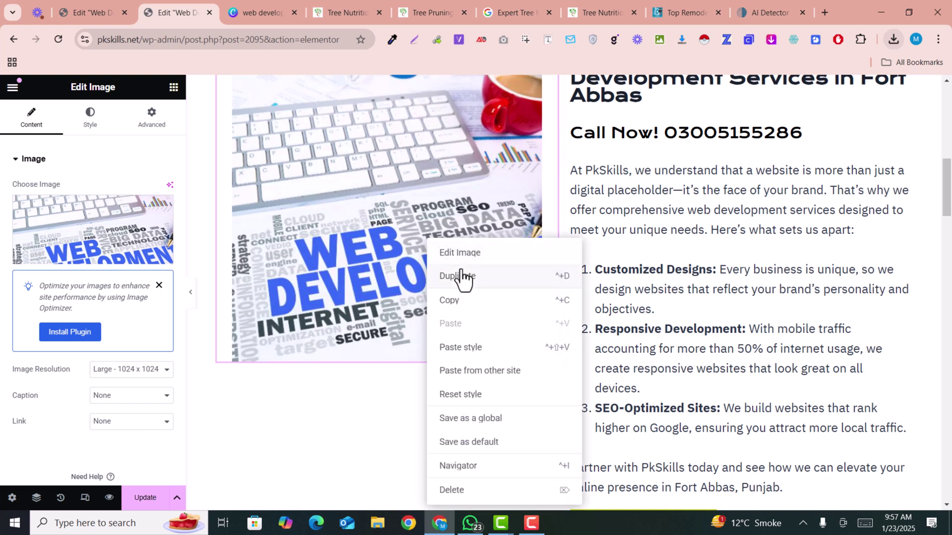
left_click(461, 277)
Delete the duplicated copy of the web development image.
scroll(463, 268, "down", 4)
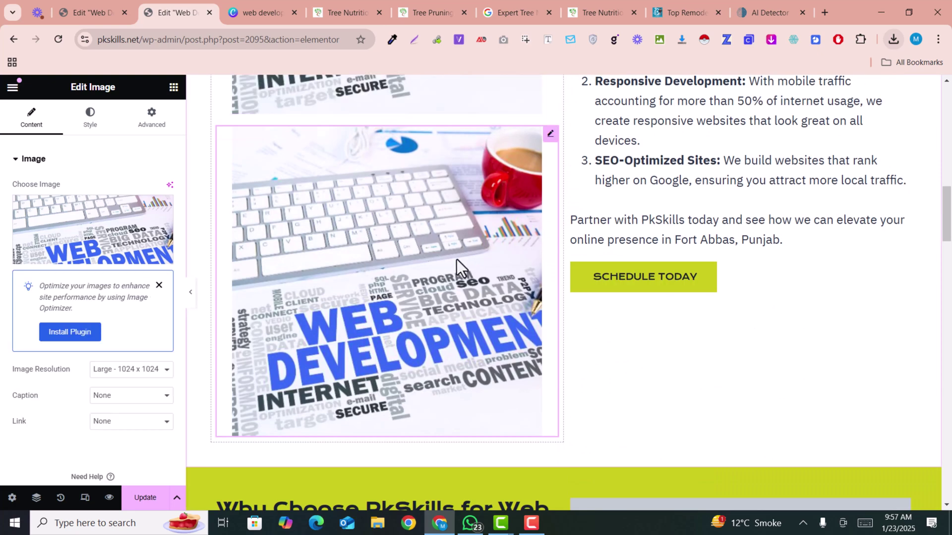
scroll(455, 258, "up", 2)
scroll(454, 258, "up", 3)
scroll(455, 258, "down", 3)
right_click(547, 253)
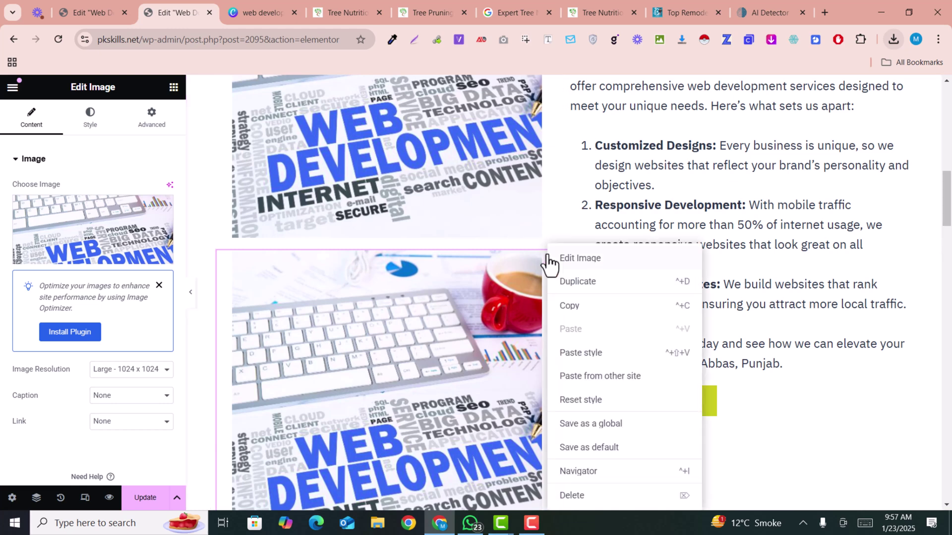
left_click(577, 497)
Set the image's container Justify Content to Center to centre the photo vertically.
scroll(387, 268, "up", 1)
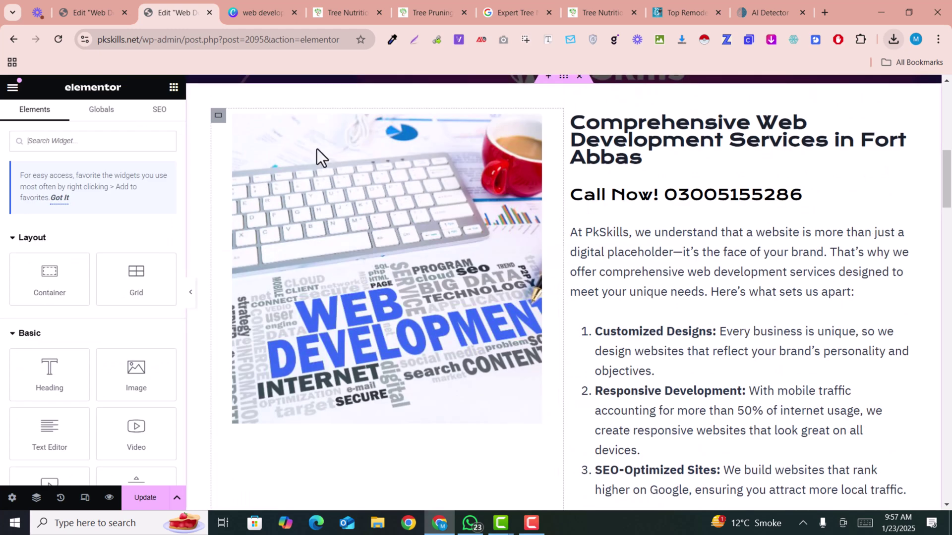
left_click(218, 115)
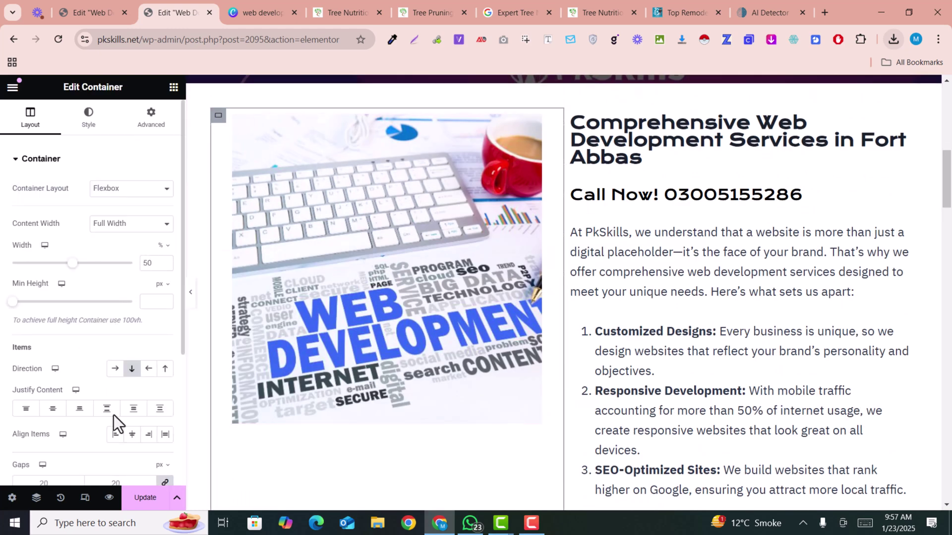
left_click(54, 409)
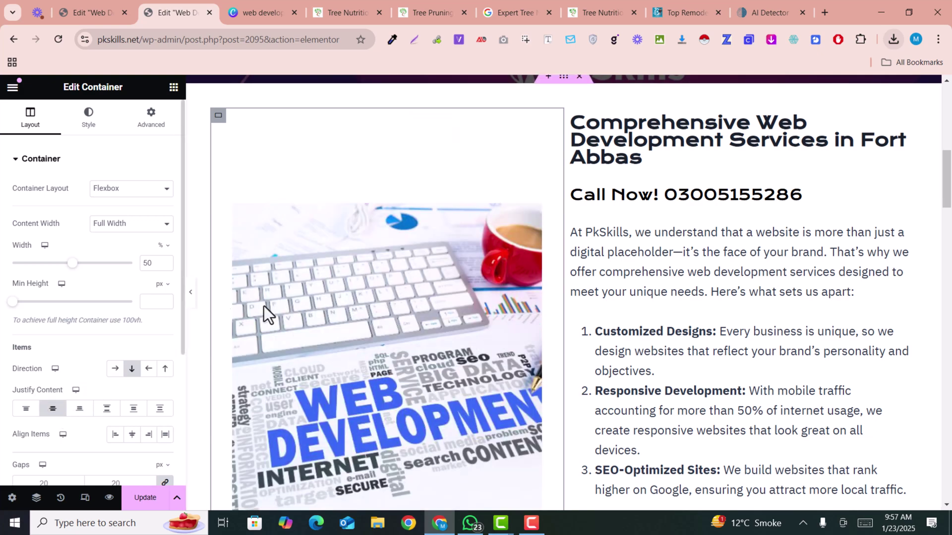
scroll(370, 302, "down", 3)
scroll(367, 298, "down", 7)
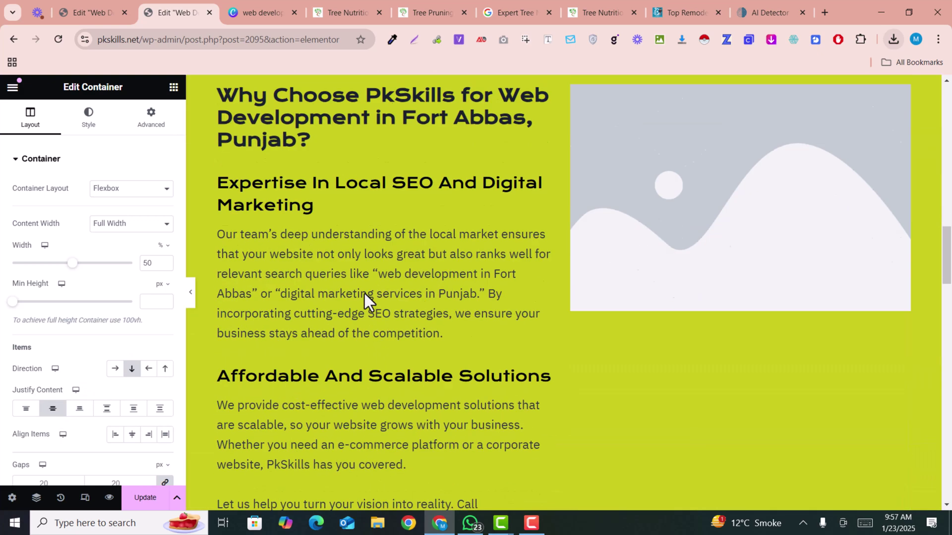
Add the dark developer-silhouette photo and make it the page background.
left_click(233, 2)
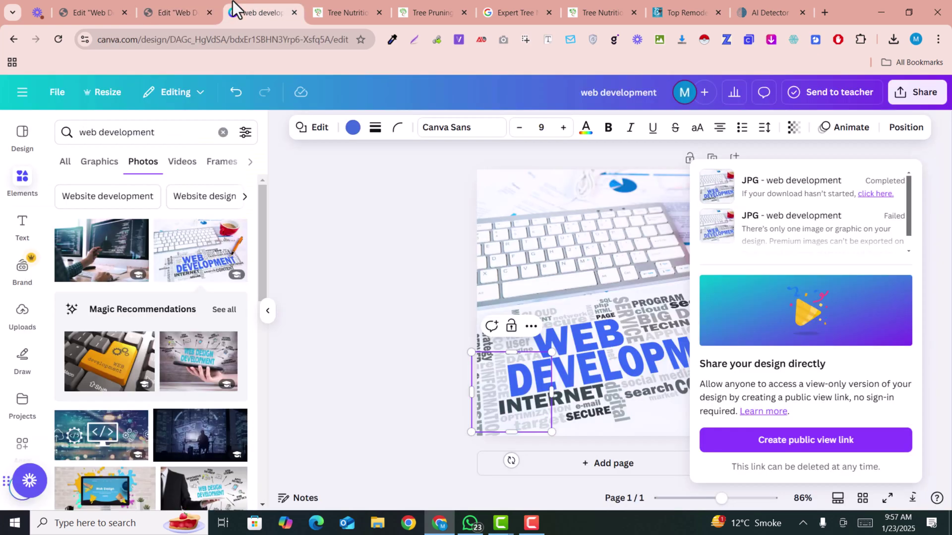
left_click(522, 255)
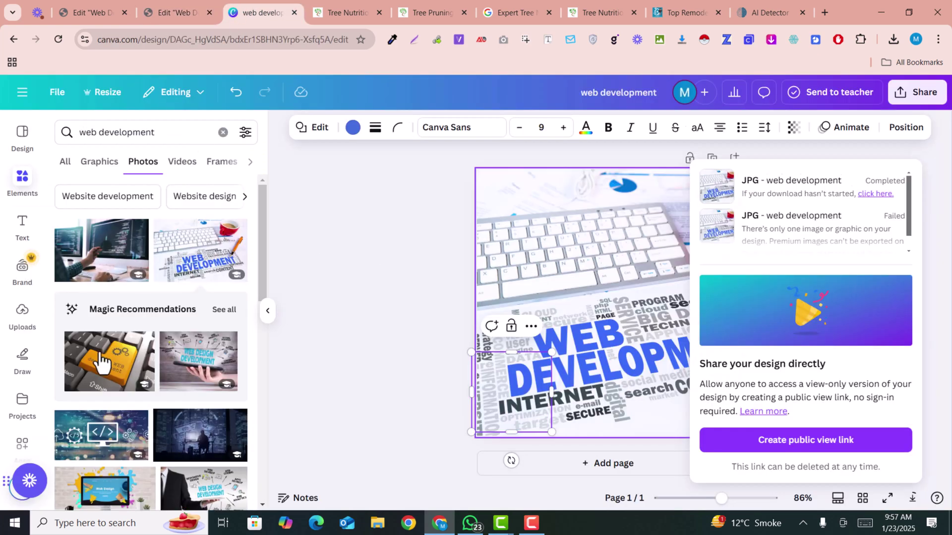
scroll(179, 347, "down", 1)
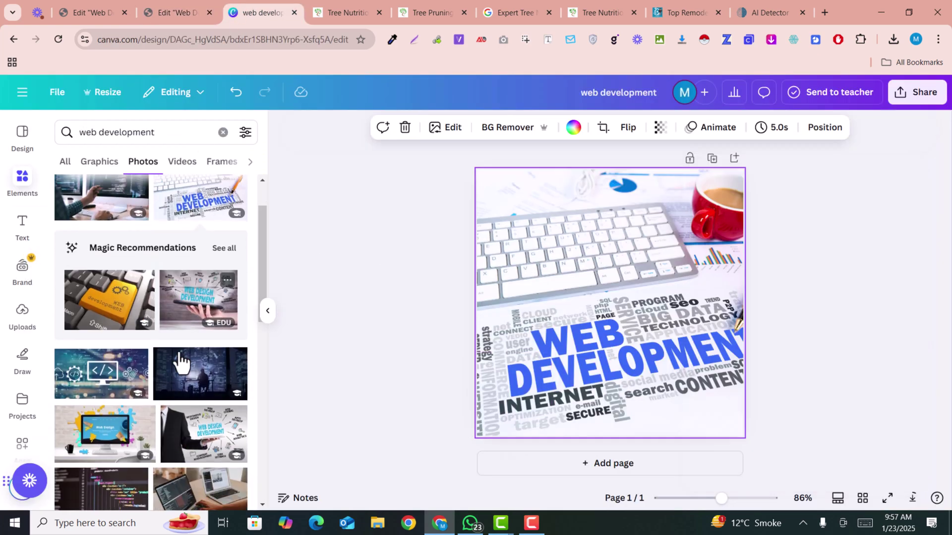
left_click(193, 382)
right_click(628, 402)
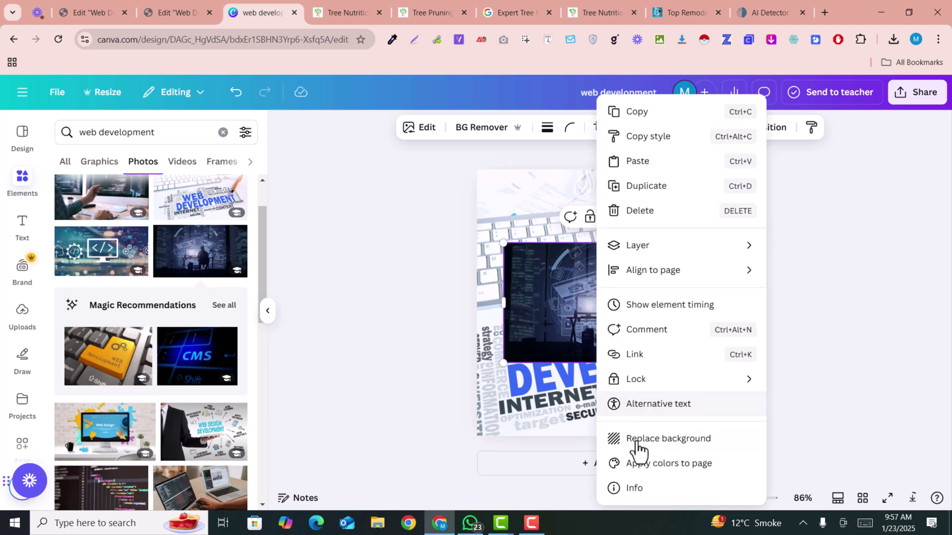
left_click(637, 442)
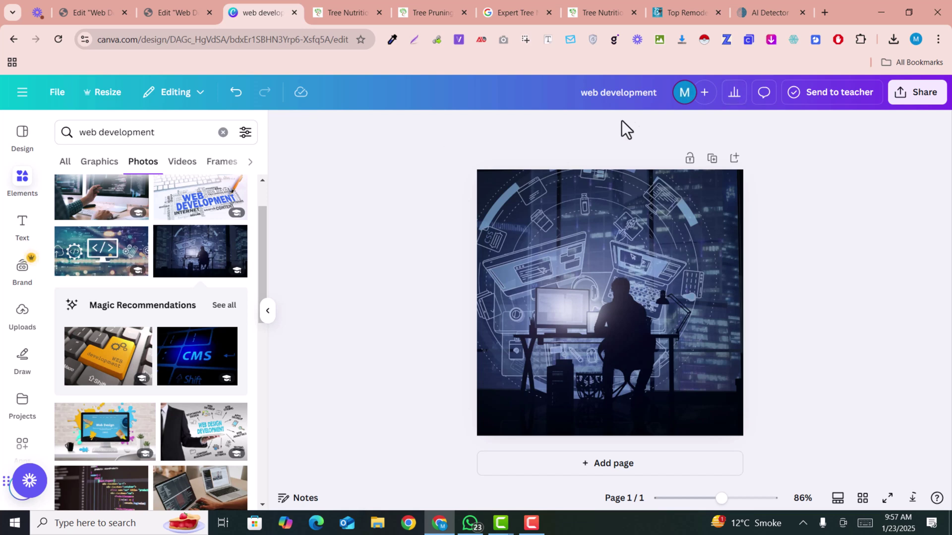
Rename the design 'web development 2' and download it as a JPG.
left_click(656, 96)
type("2")
key("Return")
left_click(58, 94)
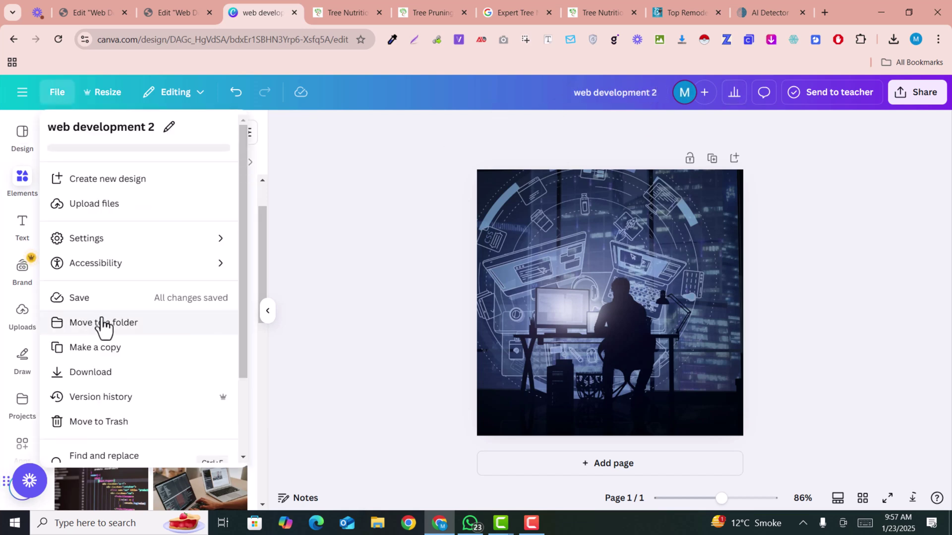
left_click(115, 374)
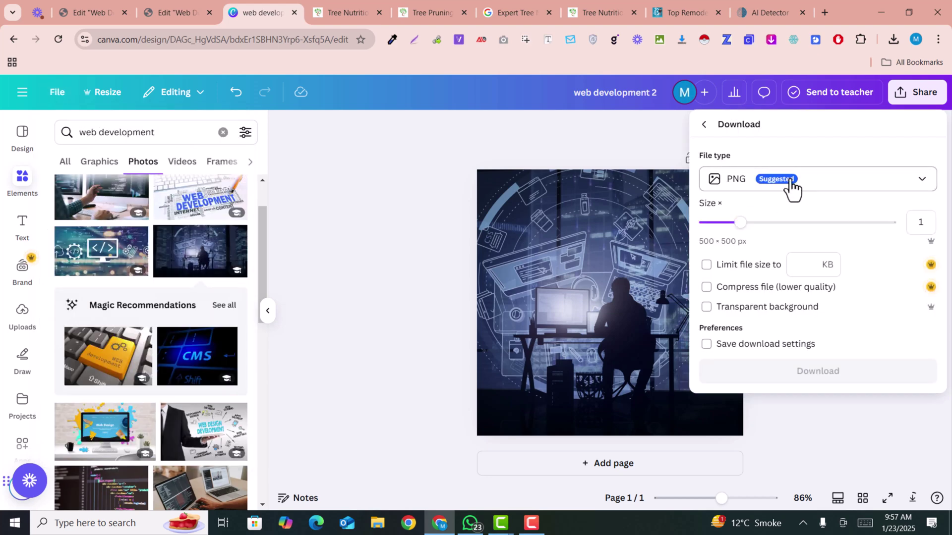
left_click(790, 188)
left_click(754, 225)
left_click(707, 360)
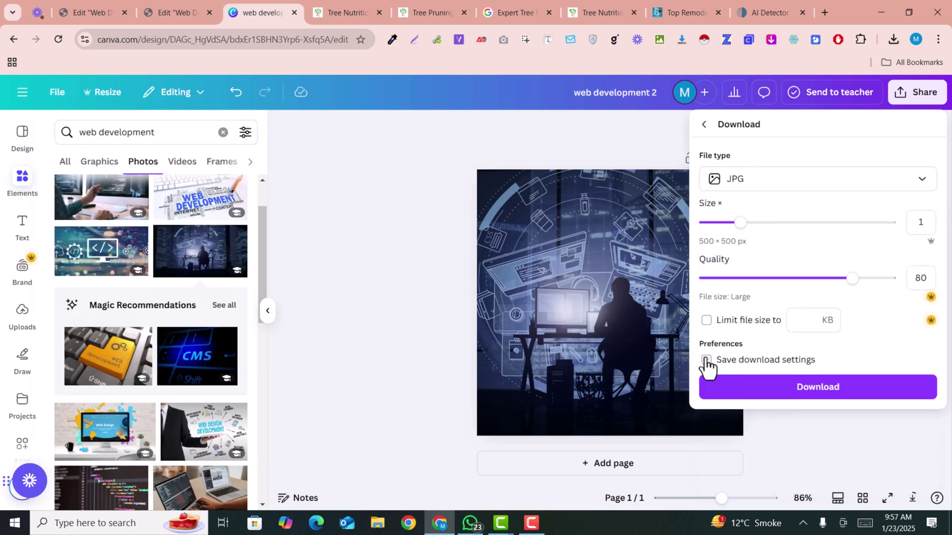
left_click(803, 386)
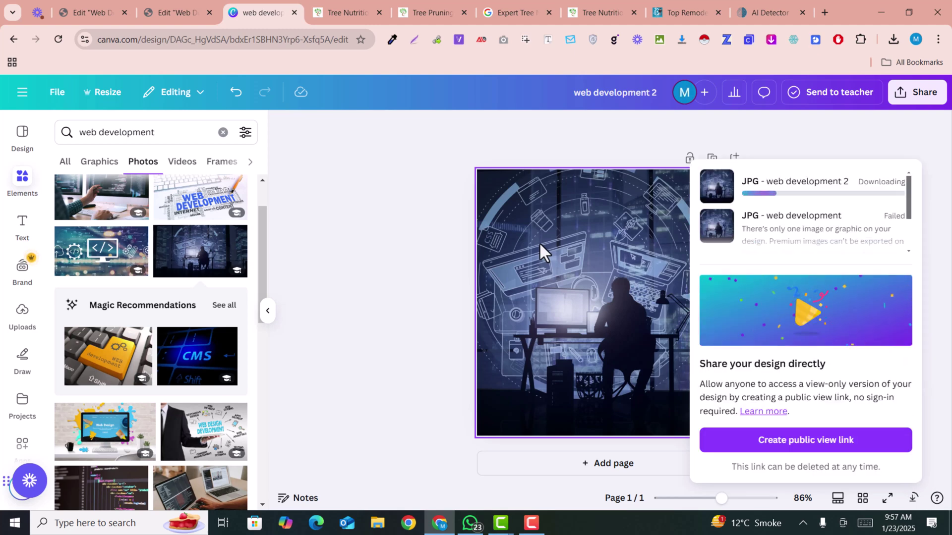
left_click(189, 1)
Upload web development 2.jpg to the Media Library and pick it for the empty image slot.
left_click(867, 206)
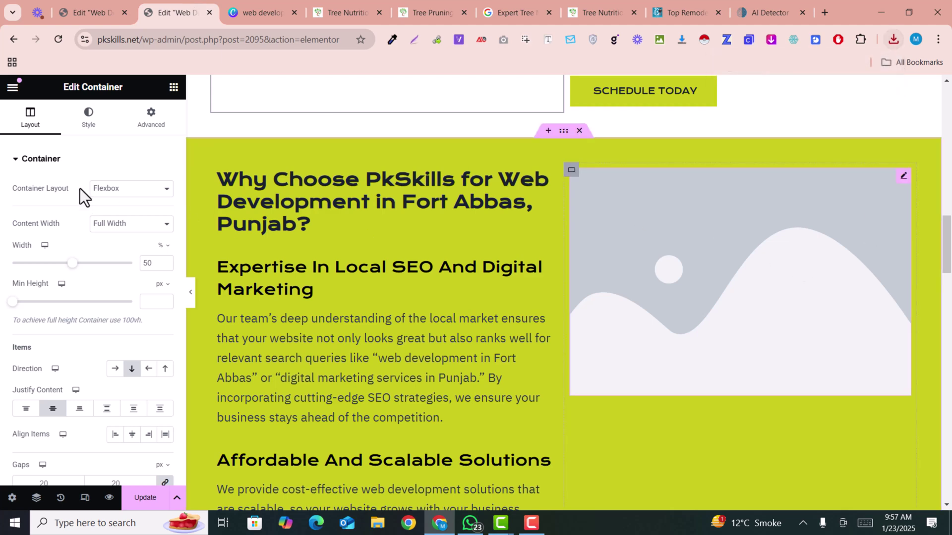
left_click(74, 229)
left_click(893, 41)
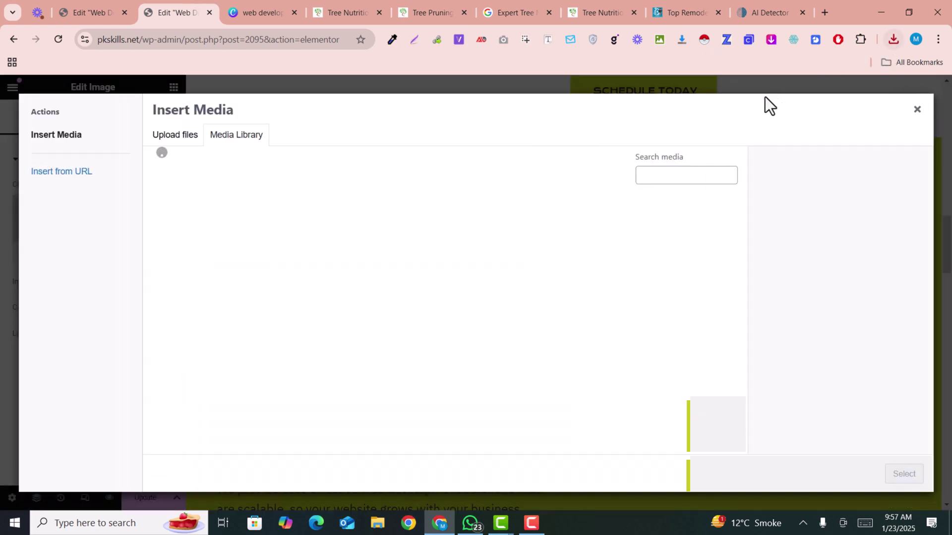
left_click_drag(739, 99, 285, 183)
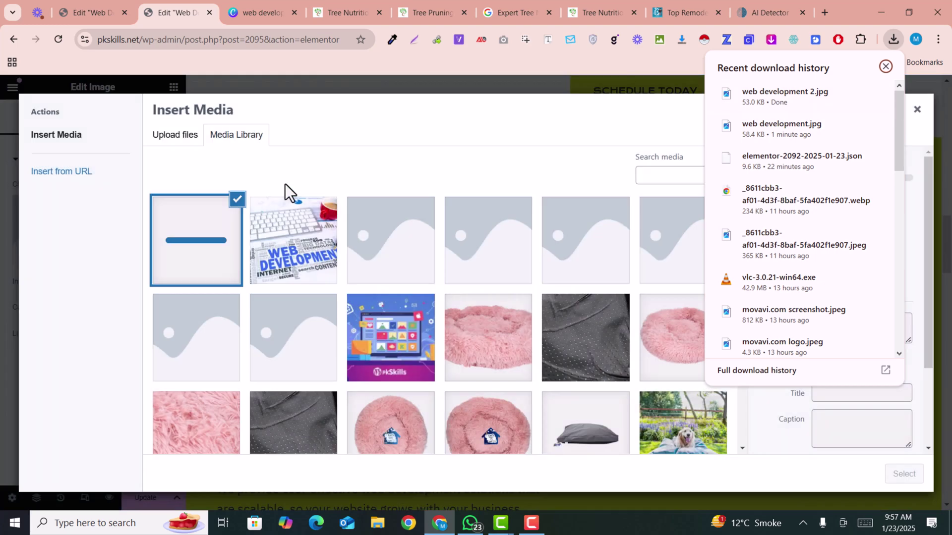
left_click(284, 170)
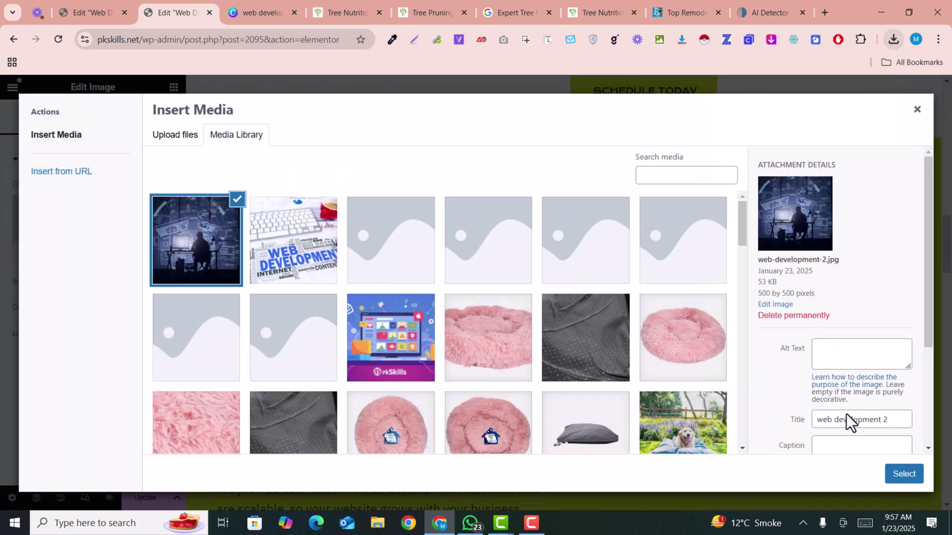
Copy the title 'web development 2' into Alt Text and insert the image.
triple_click(849, 422)
key("ctrl+c")
left_click(871, 350)
key("ctrl+v")
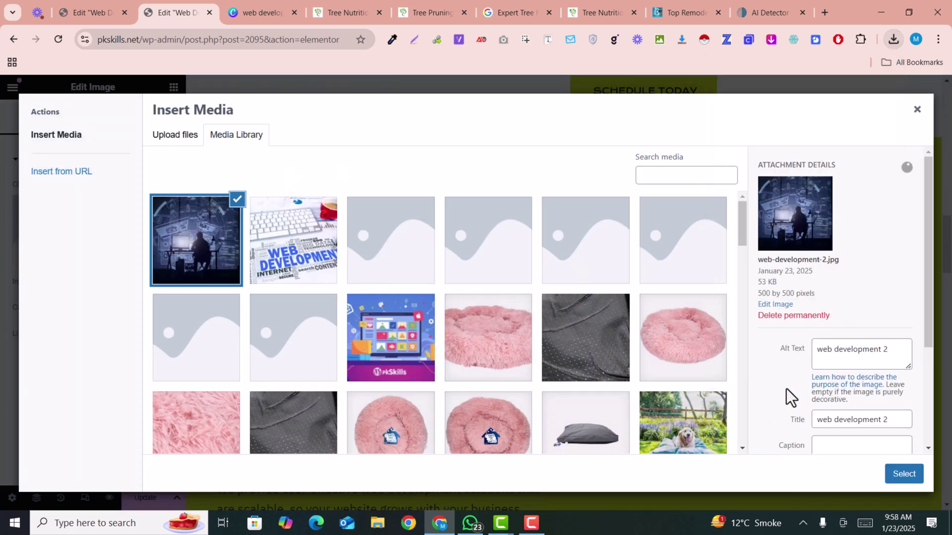
left_click(901, 476)
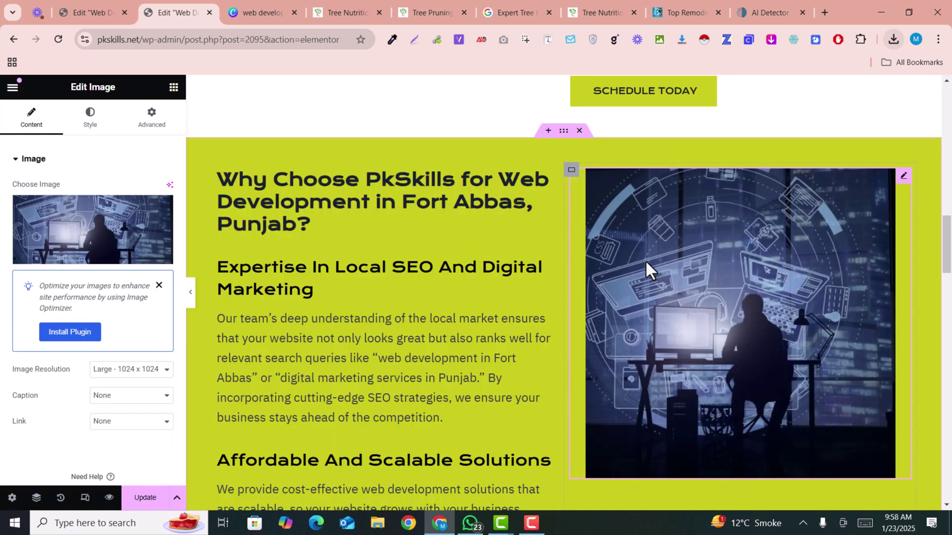
Review the section and select the Web Design image further down the page.
scroll(694, 268, "down", 6)
scroll(707, 270, "up", 6)
scroll(730, 297, "down", 4)
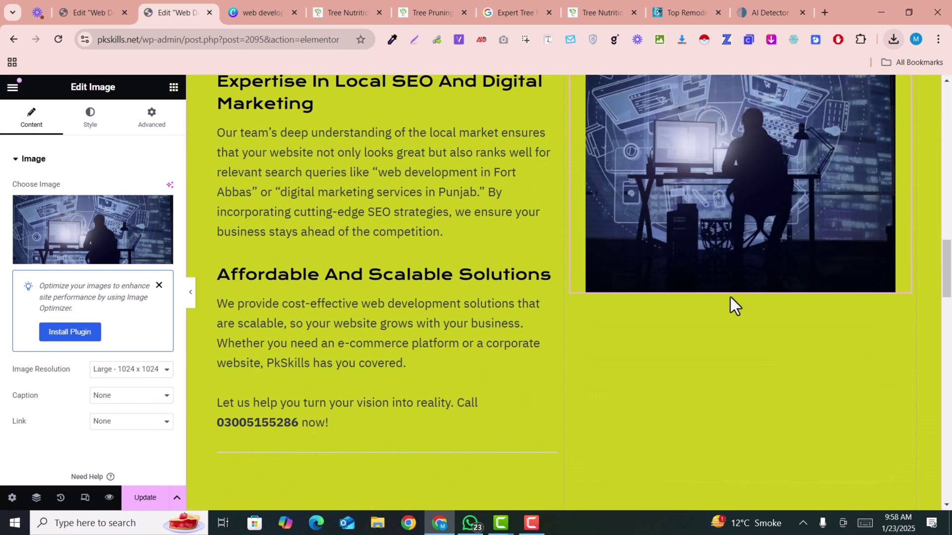
scroll(730, 296, "down", 15)
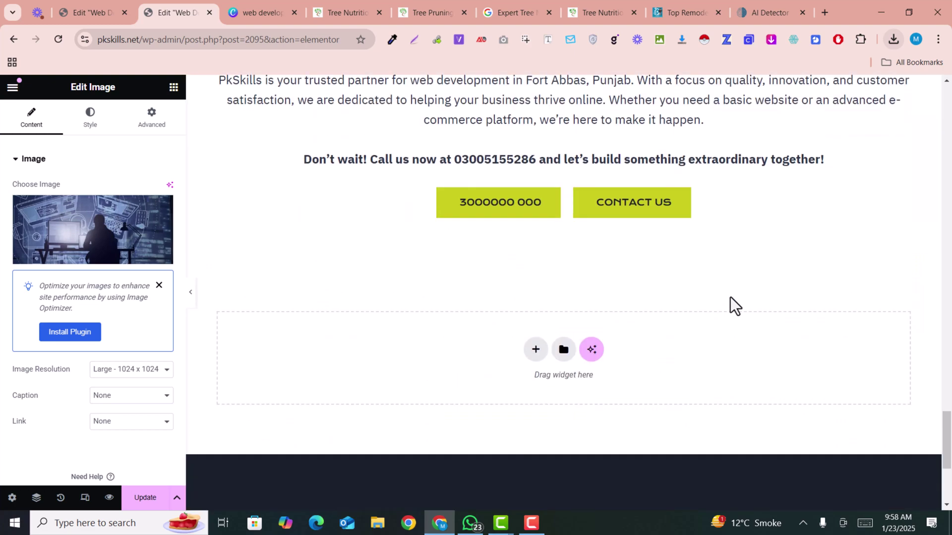
scroll(730, 296, "up", 5)
scroll(730, 296, "up", 8)
left_click(376, 284)
scroll(503, 256, "up", 6)
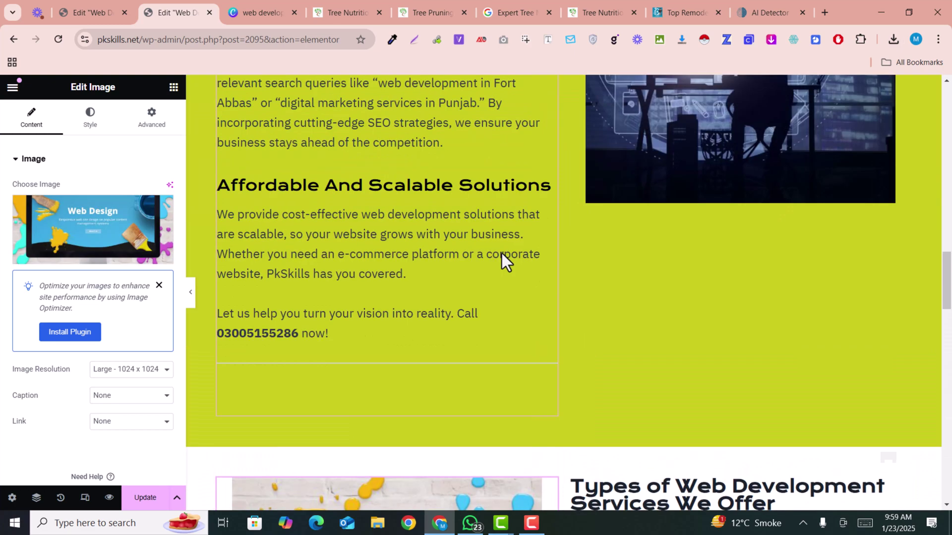
scroll(502, 254, "down", 12)
scroll(503, 257, "up", 3)
scroll(485, 254, "up", 1)
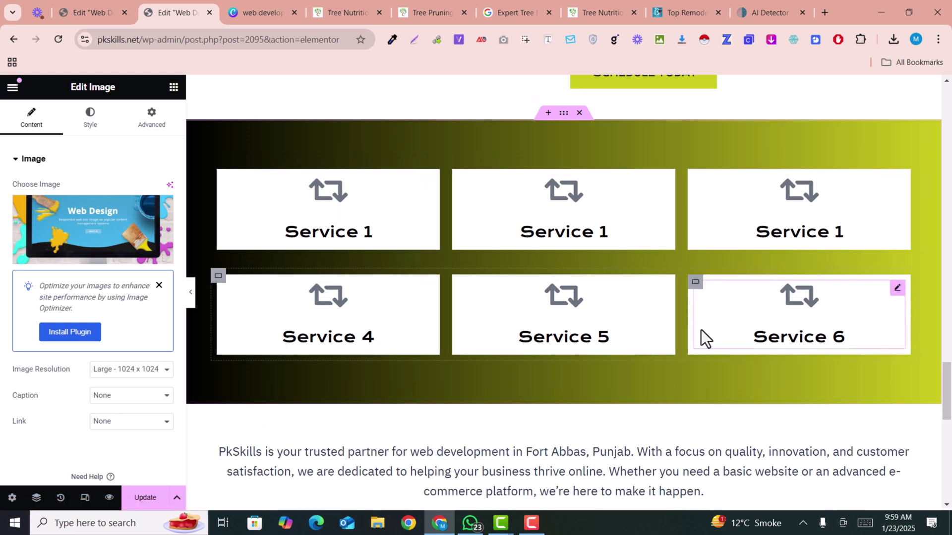
Inspect the Service 1 icon box's Link value.
left_click(425, 184)
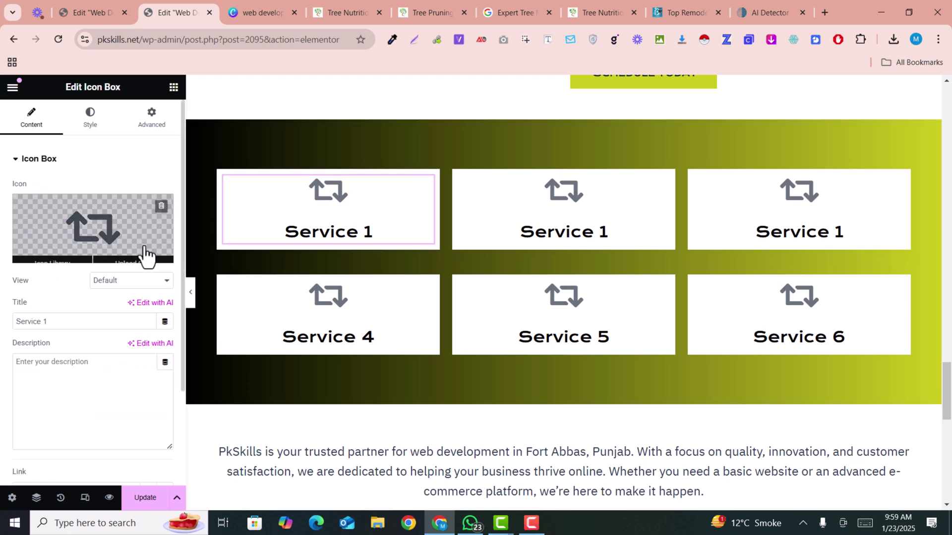
scroll(73, 321, "down", 3)
double_click(41, 371)
Save the page changes with Update.
scroll(585, 409, "up", 1)
scroll(586, 412, "up", 20)
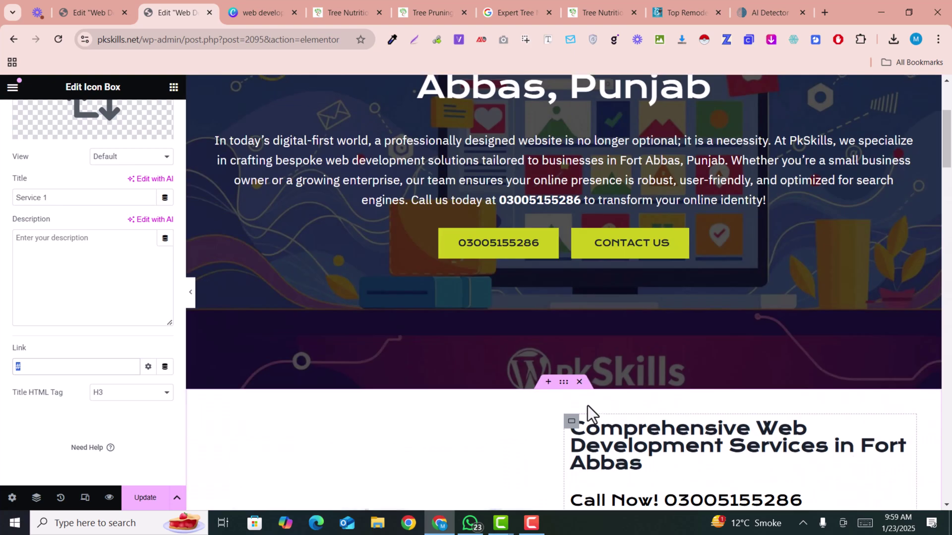
scroll(587, 406, "up", 4)
left_click(152, 503)
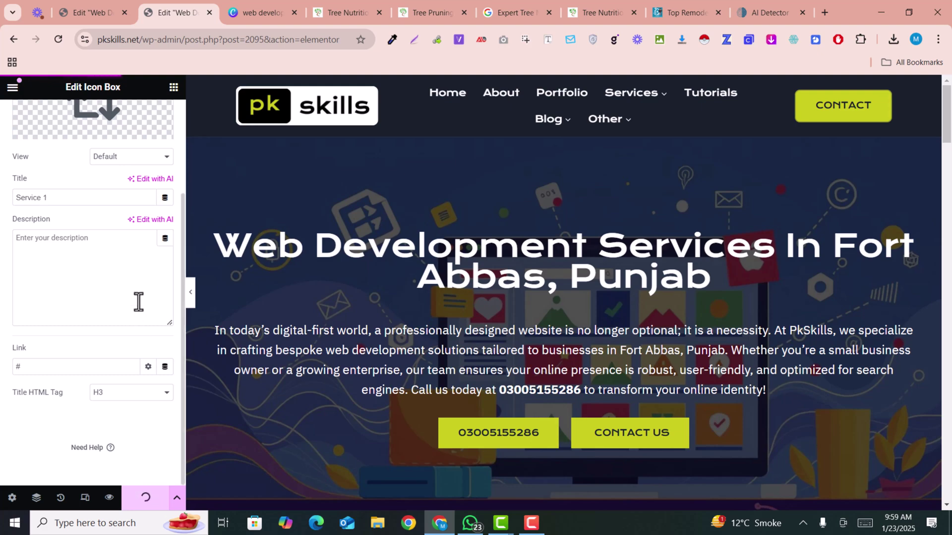
scroll(400, 300, "down", 15)
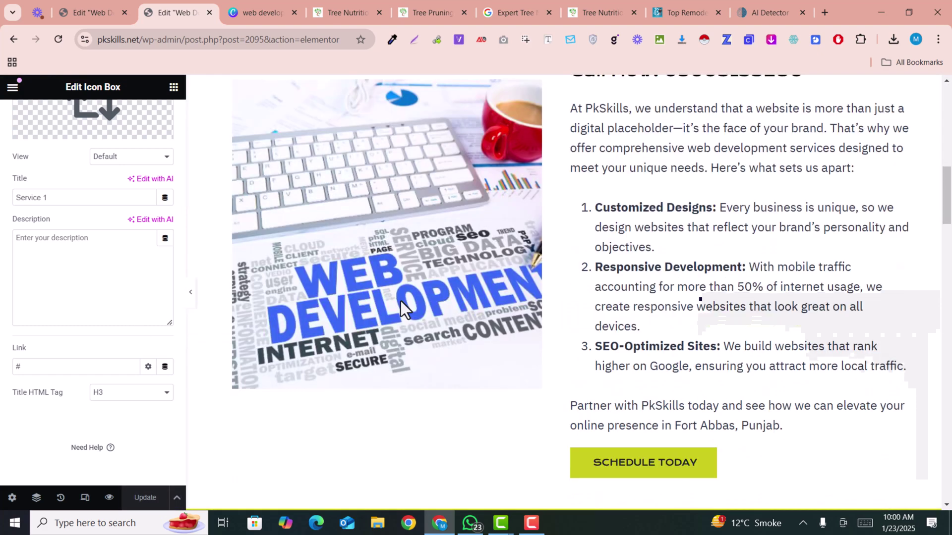
scroll(399, 307, "down", 7)
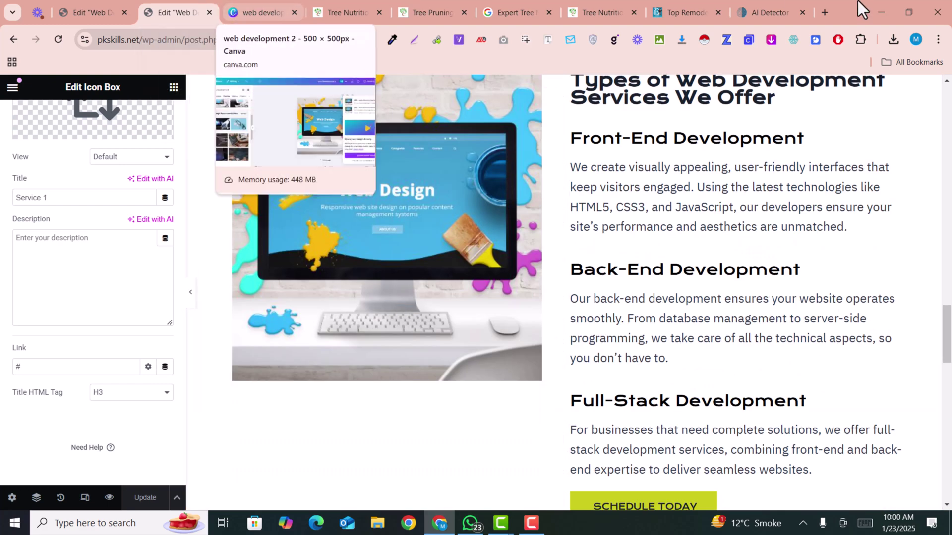
Add '!' after 'Good' in the ChatGPT prompt, send it, and select the suggested SEO title.
key("ctrl+shift+t")
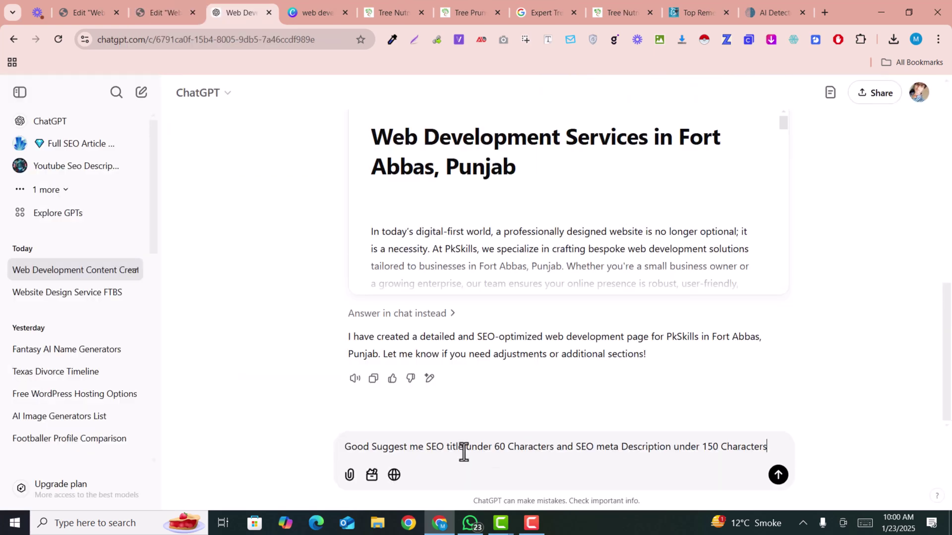
triple_click(459, 447)
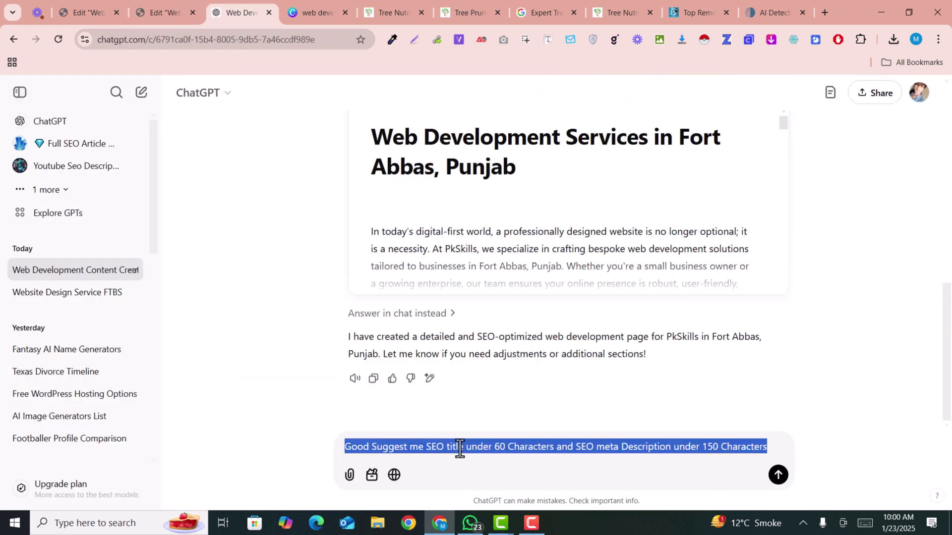
left_click(372, 449)
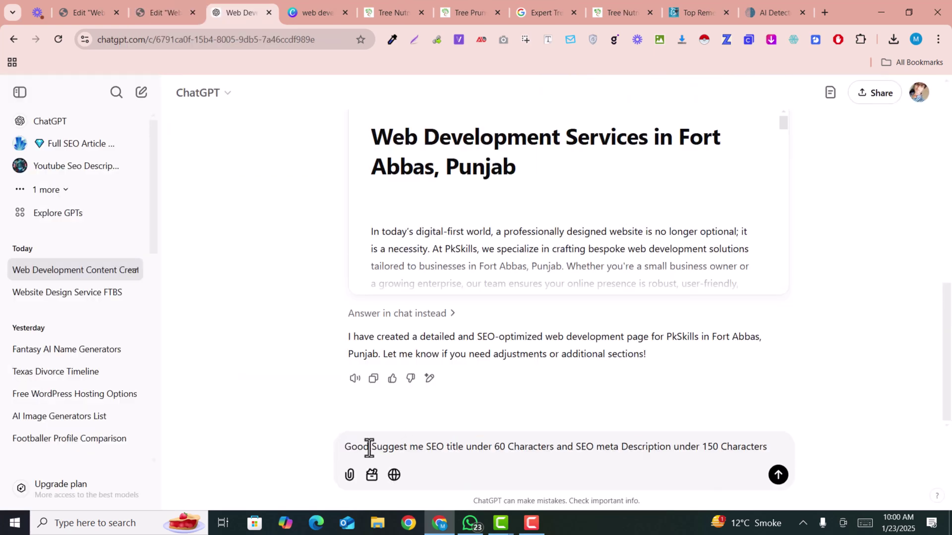
type("!")
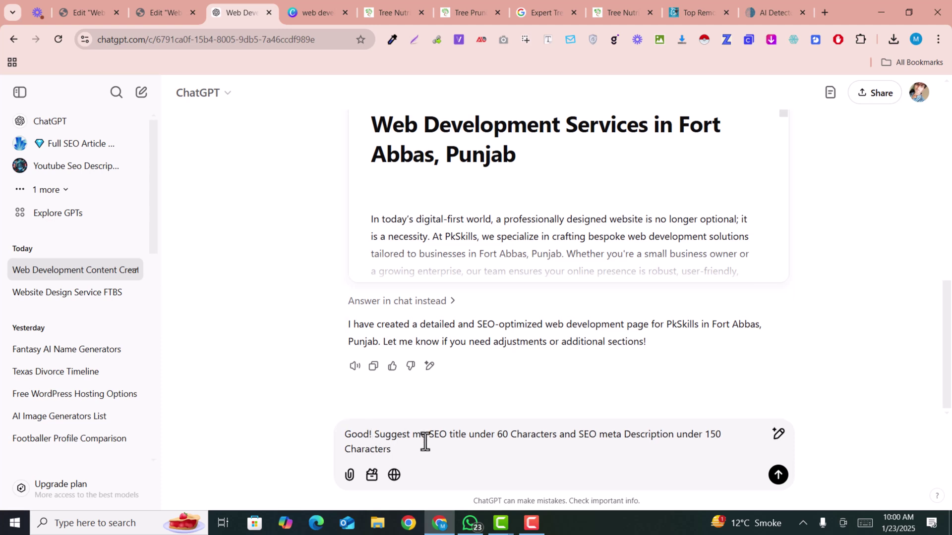
key("Return")
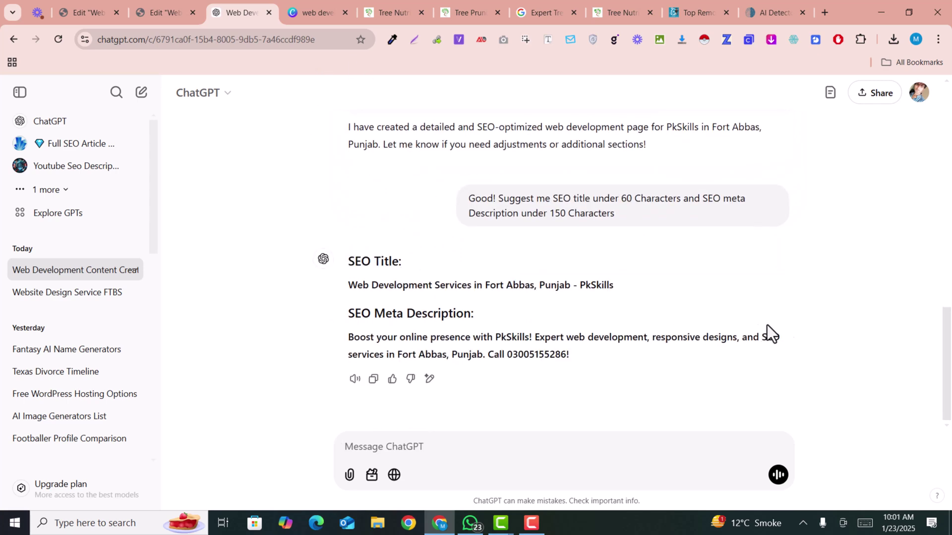
triple_click(407, 283)
key("ctrl+c")
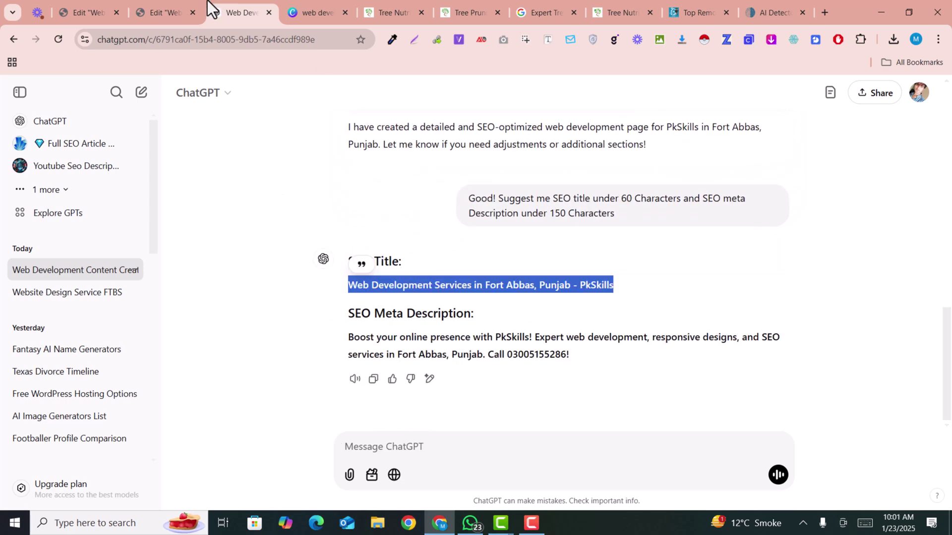
left_click(170, 2)
Open the page's Rank Math SEO tab and its Edit Snippet editor.
scroll(233, 231, "up", 10)
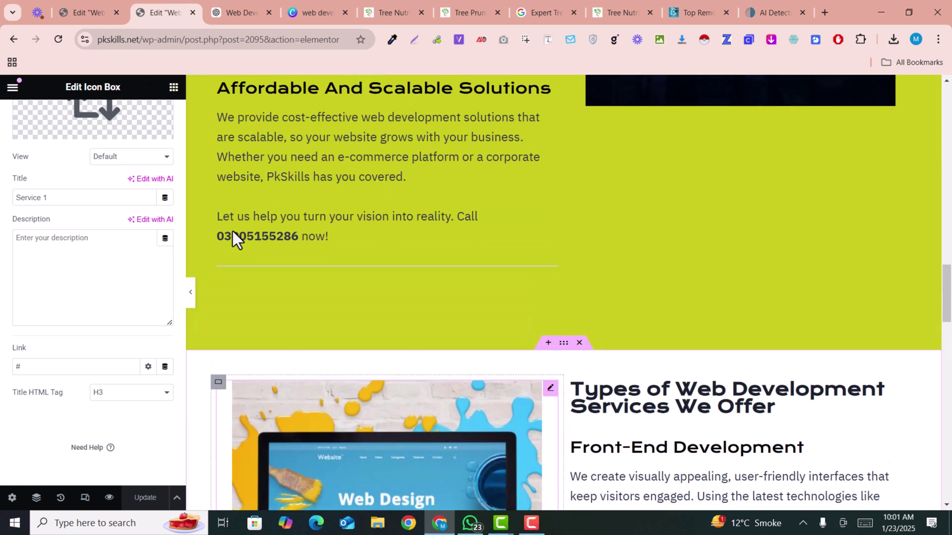
scroll(156, 177, "up", 3)
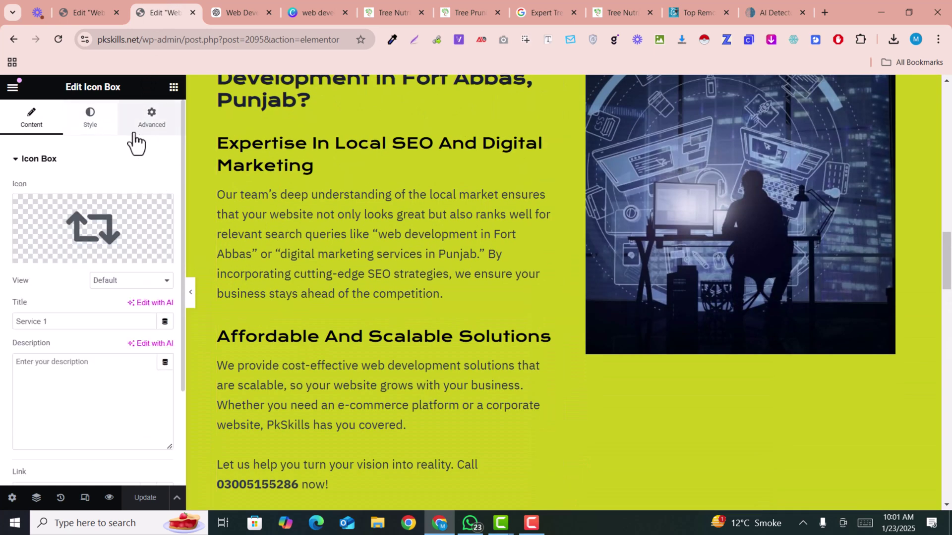
left_click(173, 88)
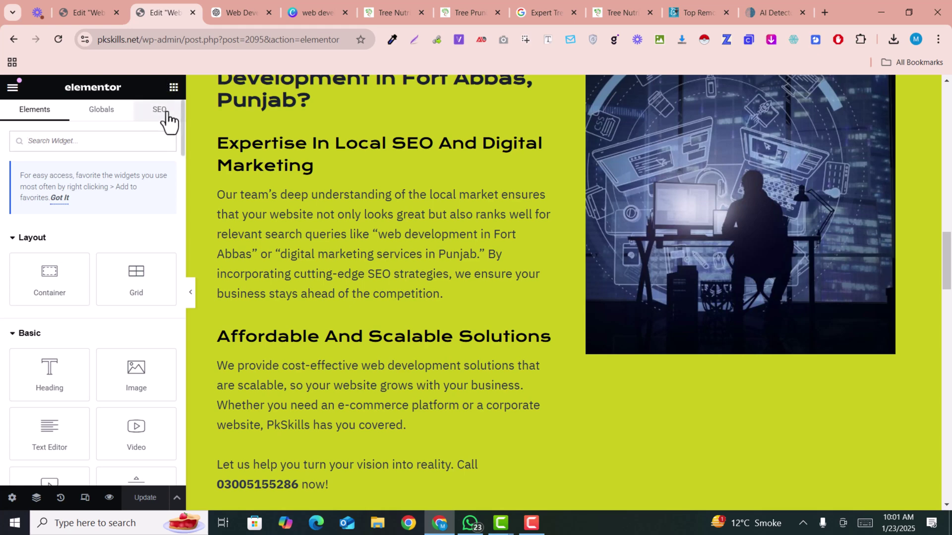
left_click(163, 110)
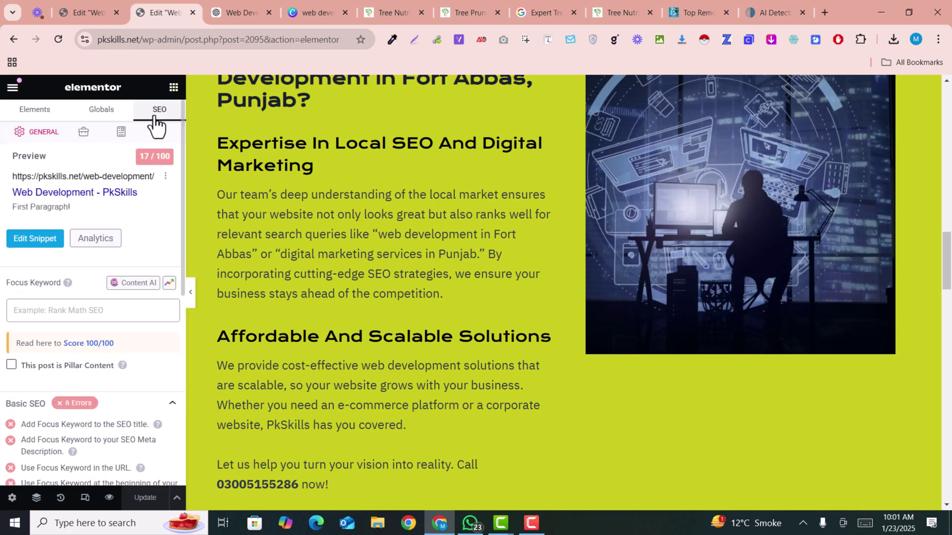
left_click(32, 239)
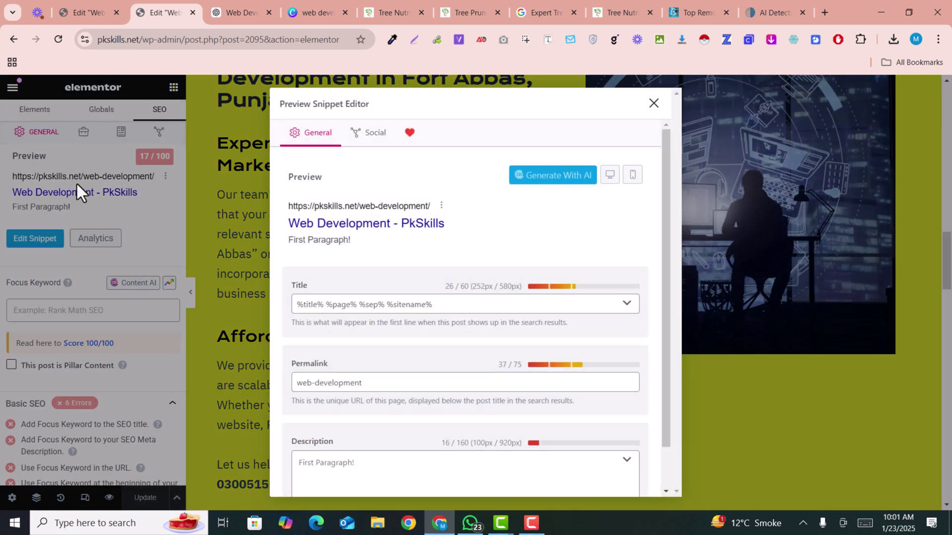
Replace the title template with 'Web Development Services in Fort Abbas, Punjab - PkSkills'.
left_click(252, 10)
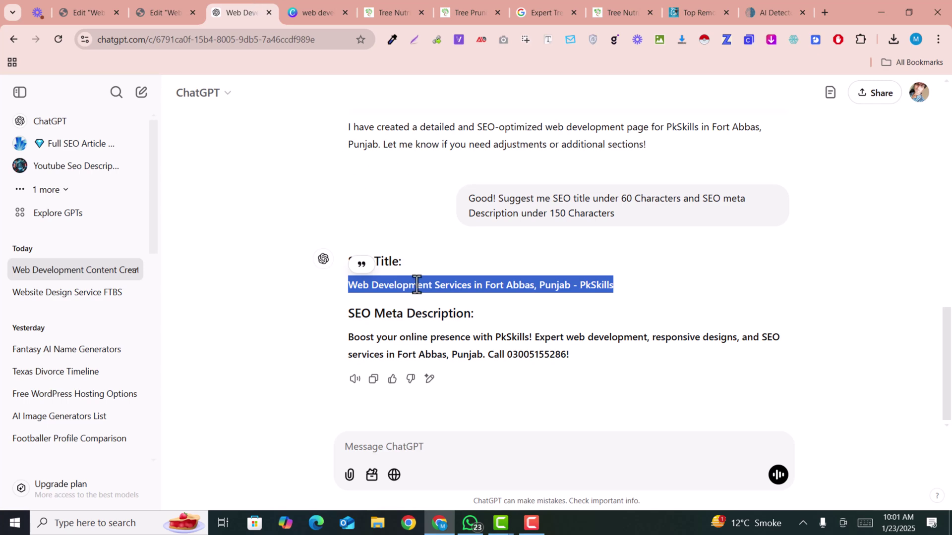
left_click(166, 8)
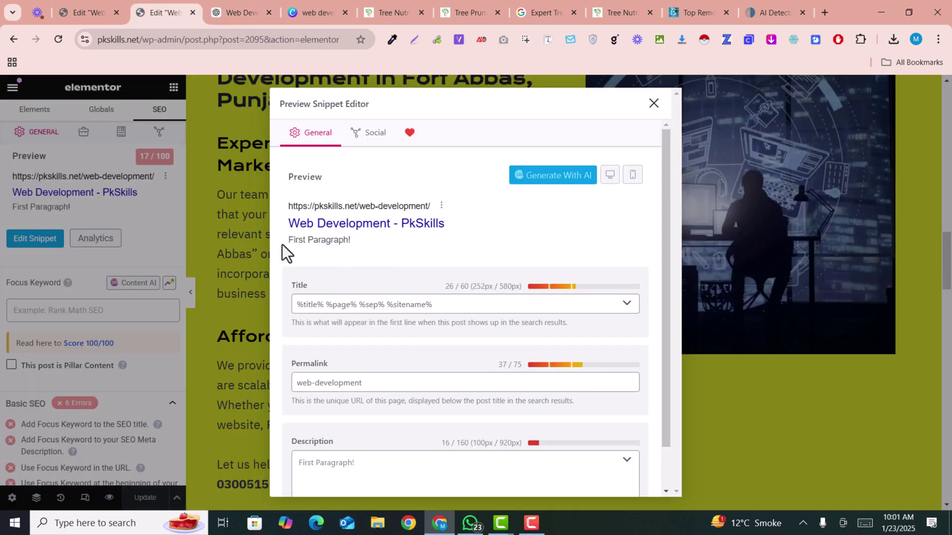
triple_click(392, 310)
key("ctrl+v")
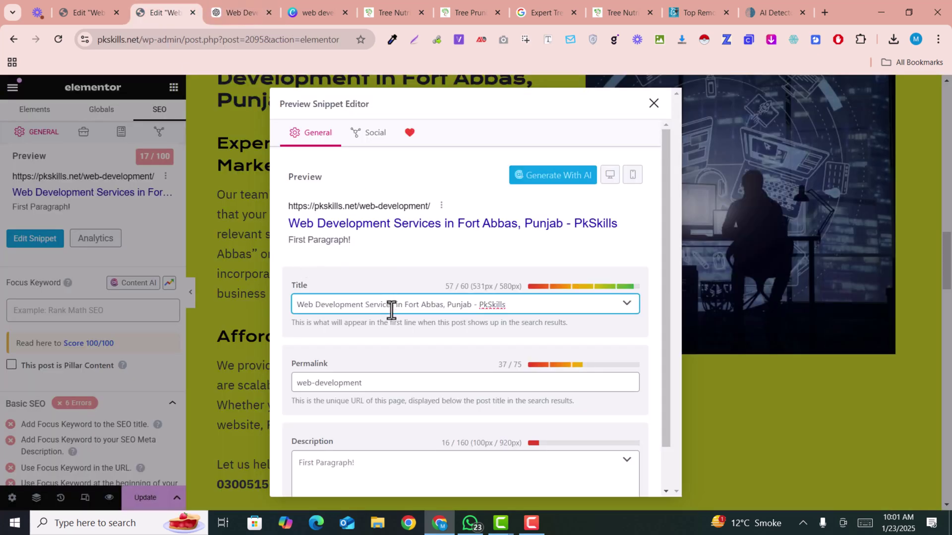
Paste the suggested meta description and delete its closing call line.
left_click(240, 11)
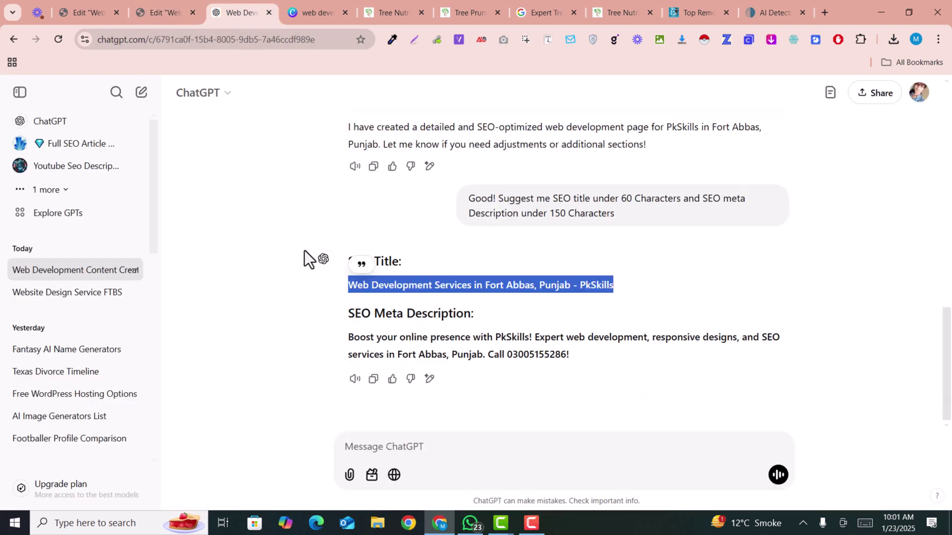
left_click(399, 329)
left_click_drag(347, 338, 583, 362)
key("ctrl+c")
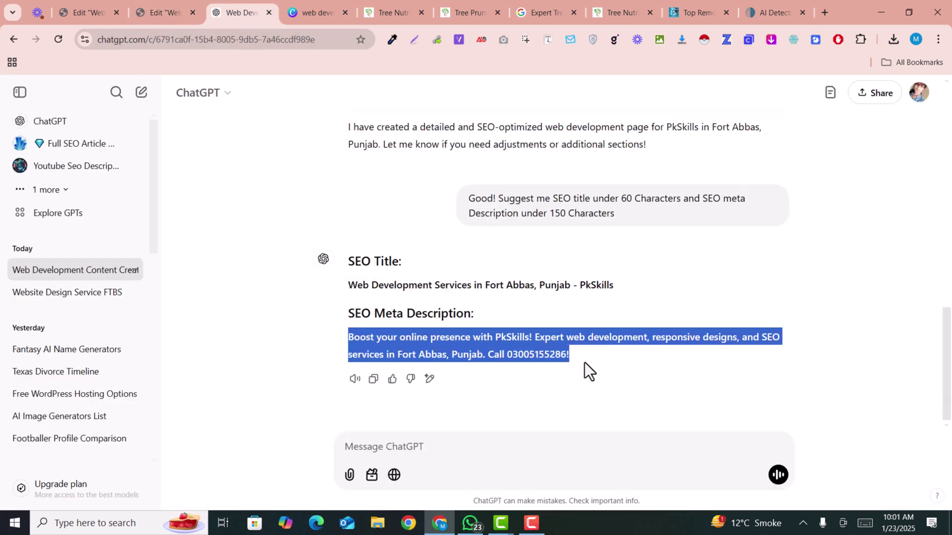
left_click(165, 11)
scroll(462, 433, "down", 2)
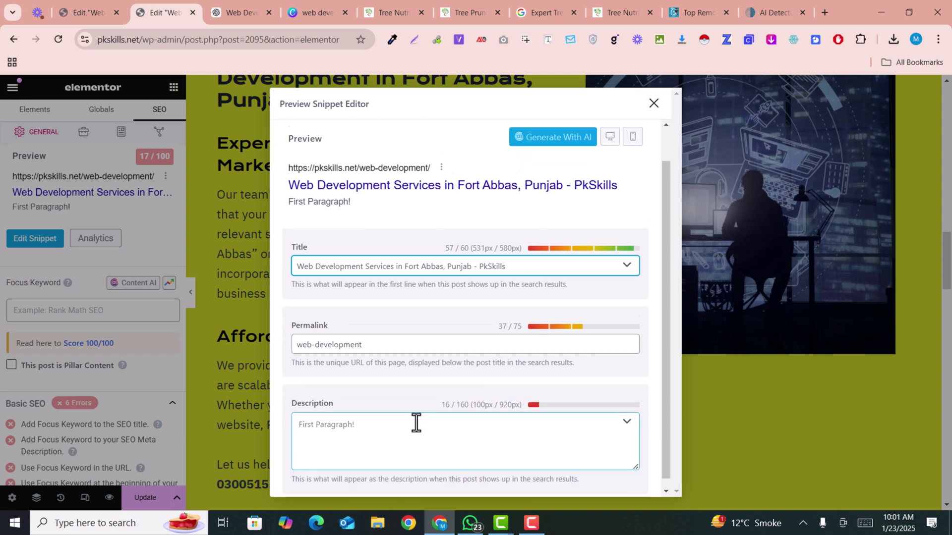
left_click(377, 436)
key("ctrl+v")
scroll(384, 420, "down", 1)
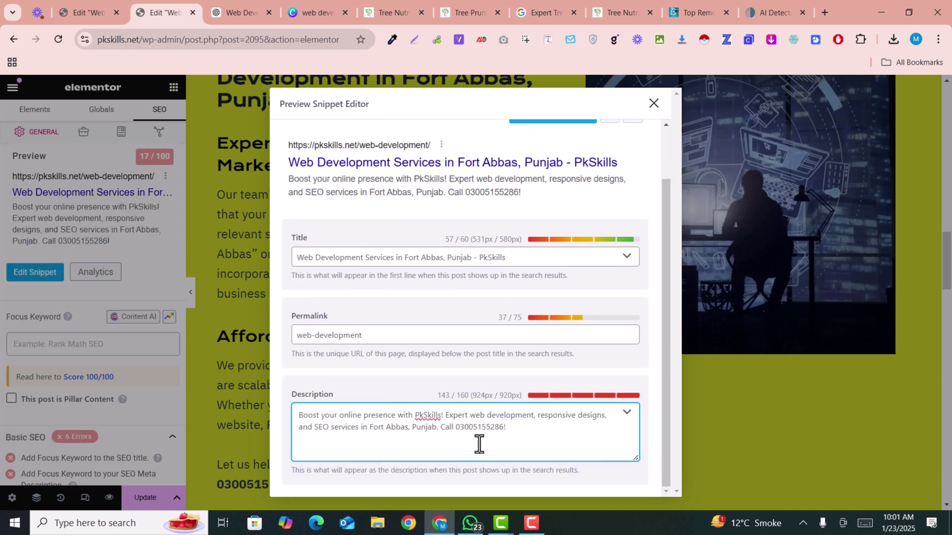
left_click_drag(441, 428, 527, 428)
key("BackSpace")
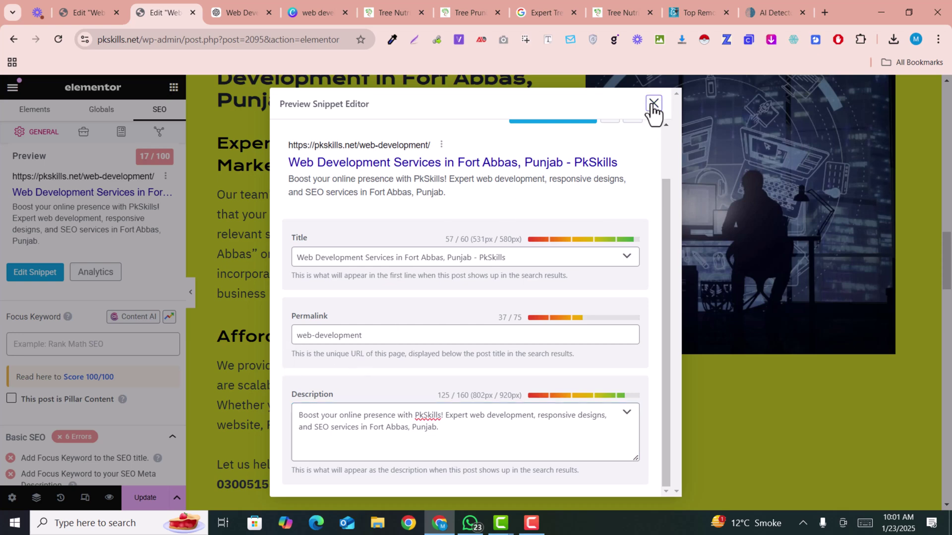
Close the snippet editor and add 'web development' as the focus keyword.
left_click(653, 104)
scroll(60, 248, "down", 3)
left_click(42, 218)
type("web development")
key("Return")
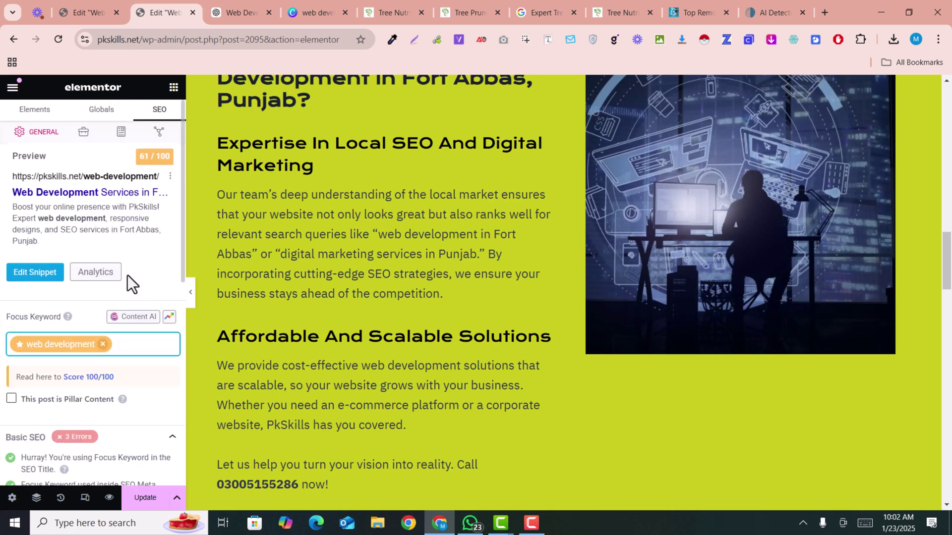
Update the page and scroll down the Rank Math SEO panel.
left_click(150, 495)
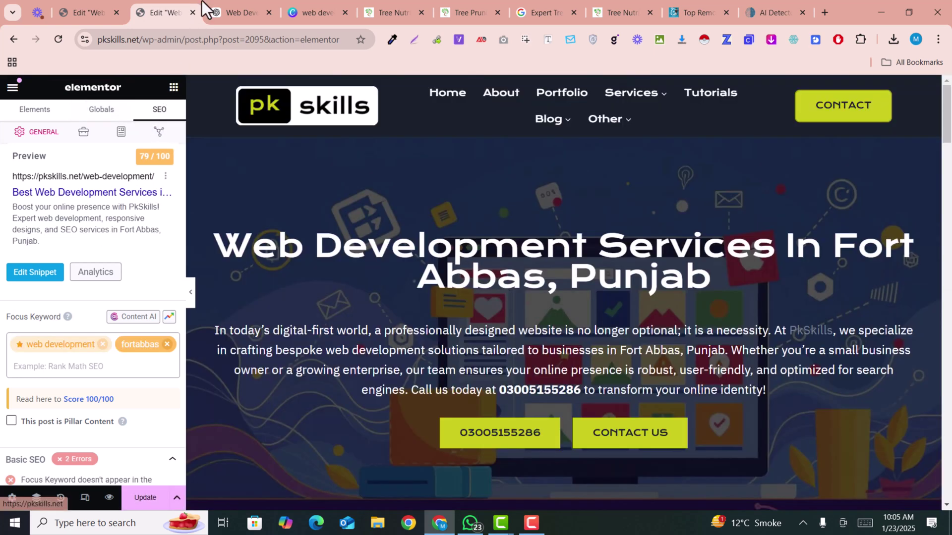
scroll(486, 349, "down", 2)
scroll(487, 349, "down", 10)
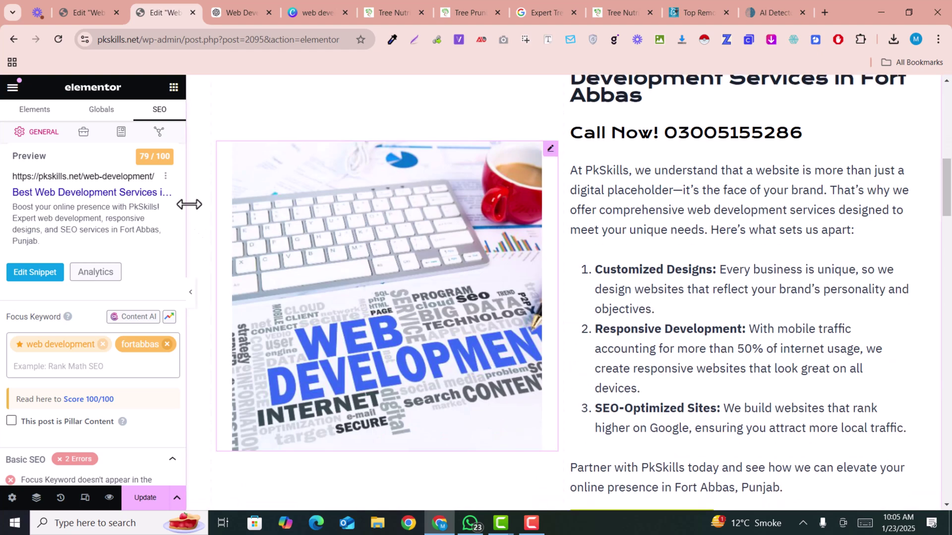
Return the panel to the widget list and save the page again.
left_click(174, 87)
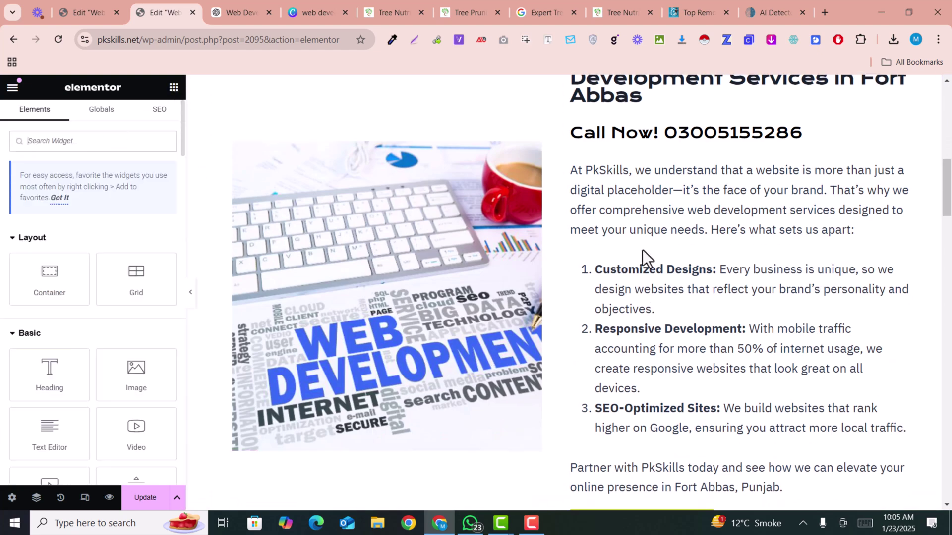
scroll(639, 256, "down", 5)
left_click(148, 496)
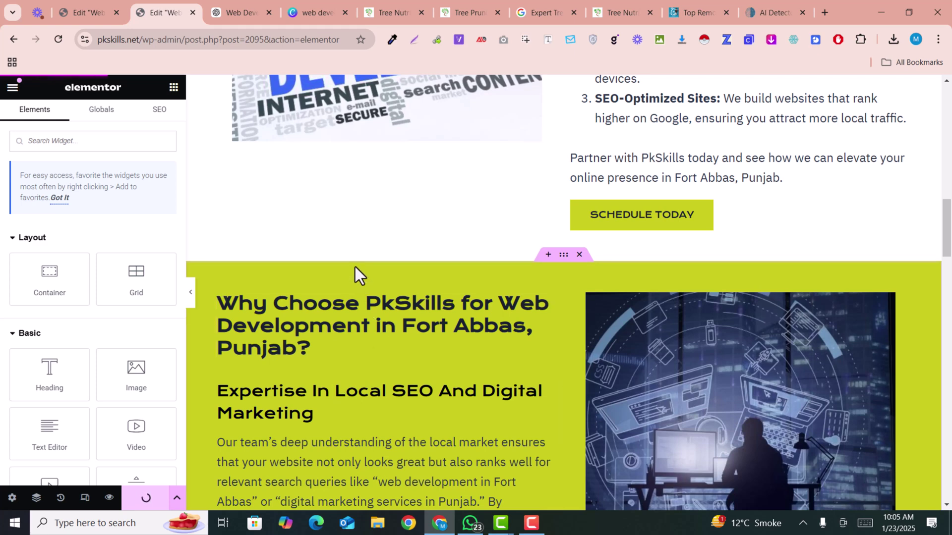
Scroll the page preview from the hero down to the 'Don't wait! Call us now' section.
scroll(355, 267, "up", 3)
scroll(355, 261, "up", 6)
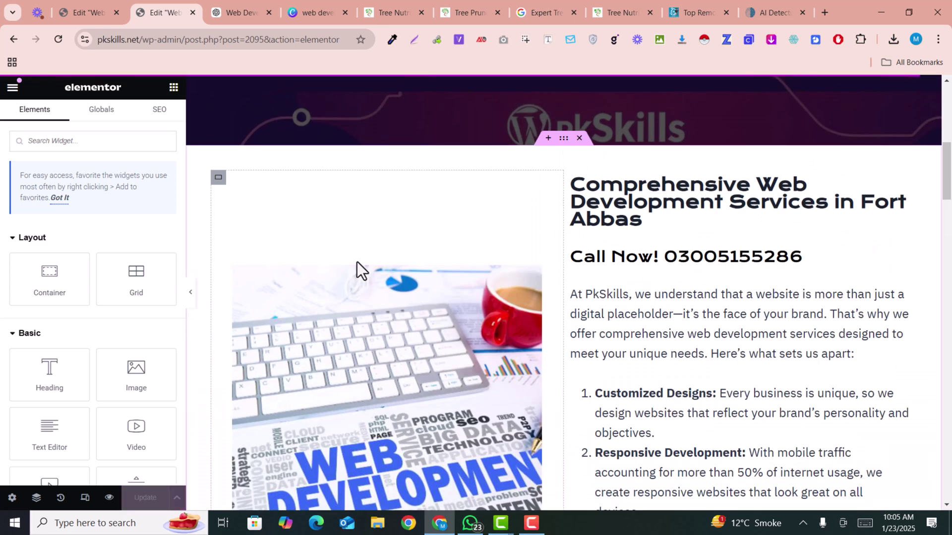
scroll(357, 260, "up", 6)
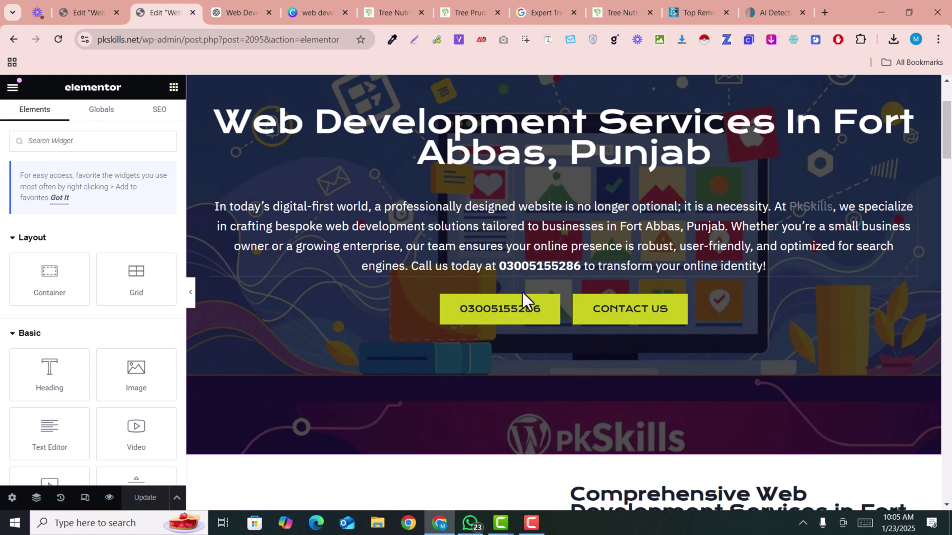
scroll(523, 292, "down", 6)
scroll(522, 294, "up", 8)
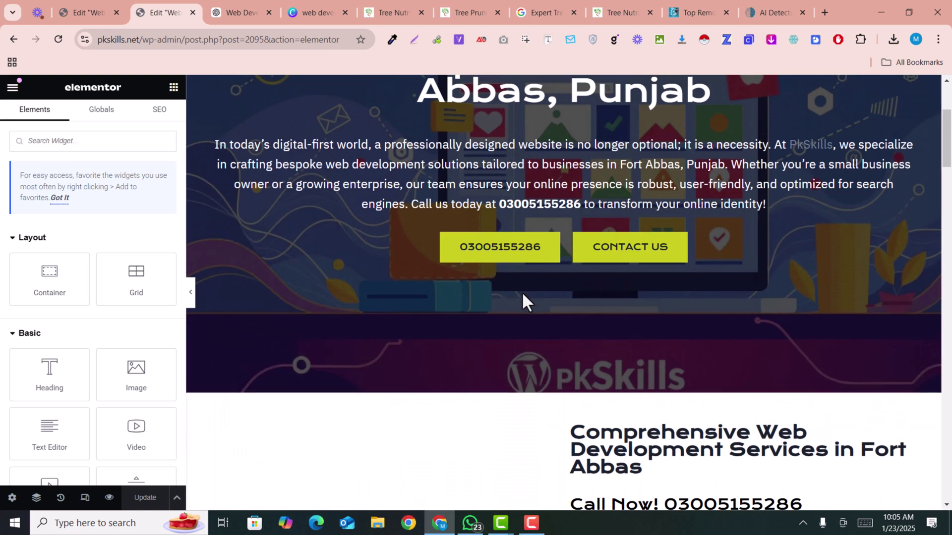
scroll(521, 292, "down", 8)
scroll(523, 294, "down", 16)
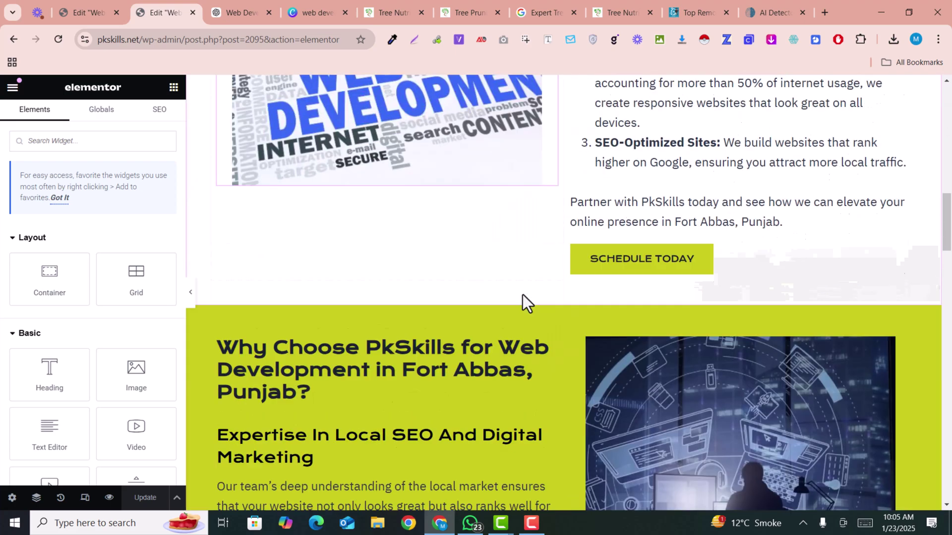
scroll(522, 296, "down", 11)
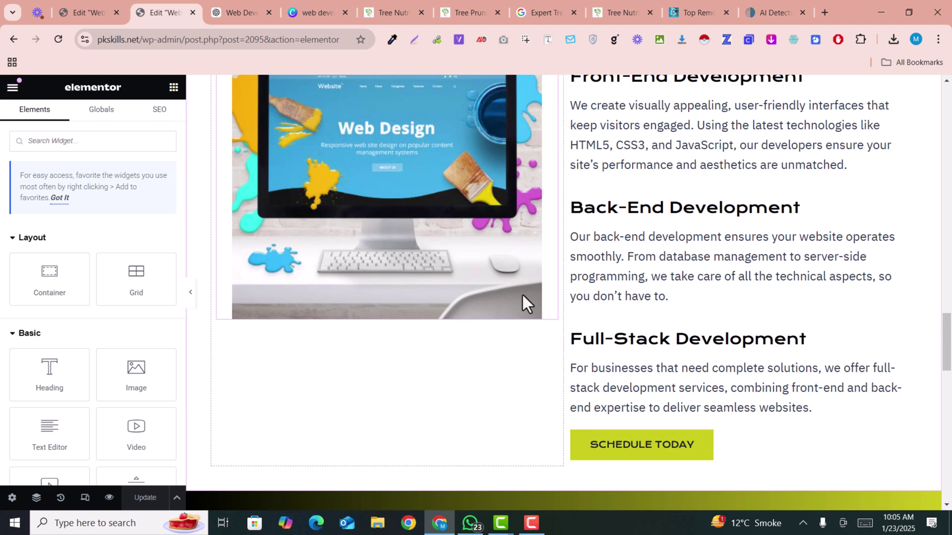
scroll(524, 295, "down", 6)
scroll(525, 296, "up", 11)
scroll(527, 297, "down", 15)
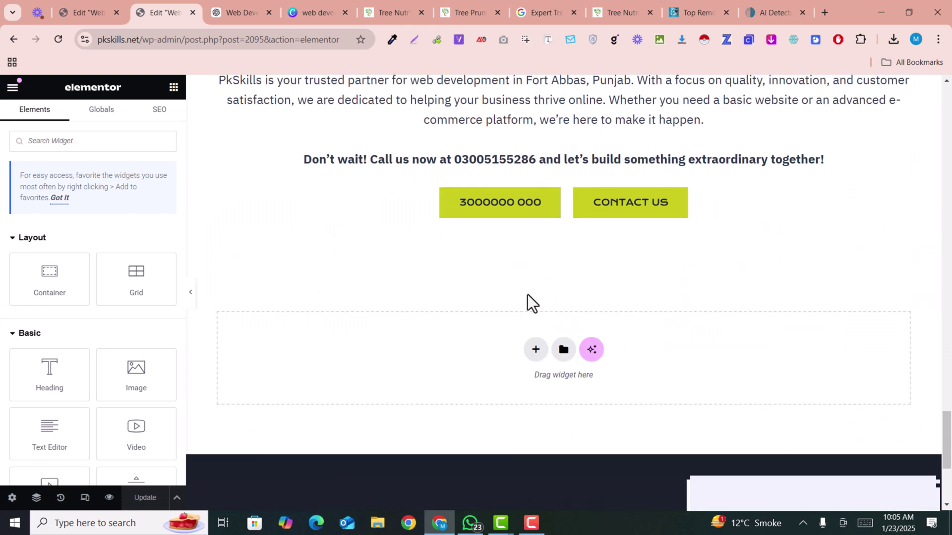